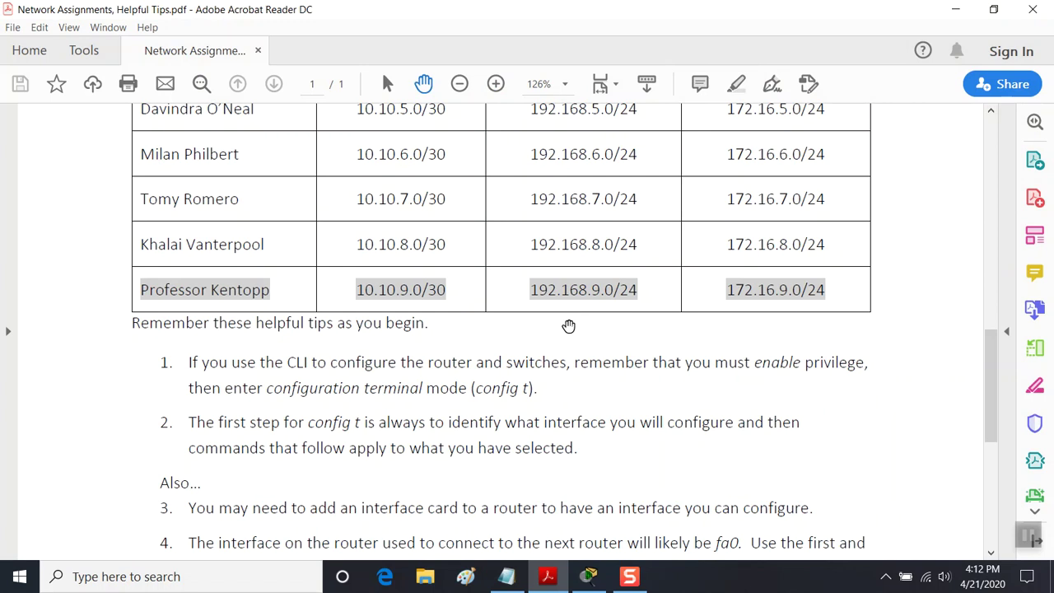
- Bring the Basic Static Routes.pkt topology forward and inspect Switch0 and PC1
scroll(568, 326, "up", 4)
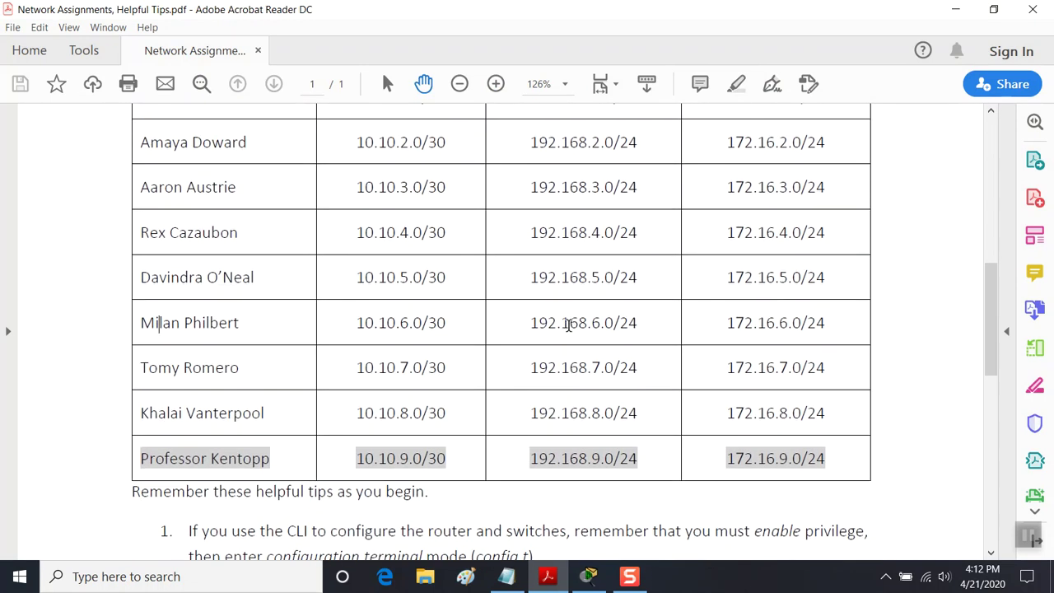
scroll(568, 326, "up", 5)
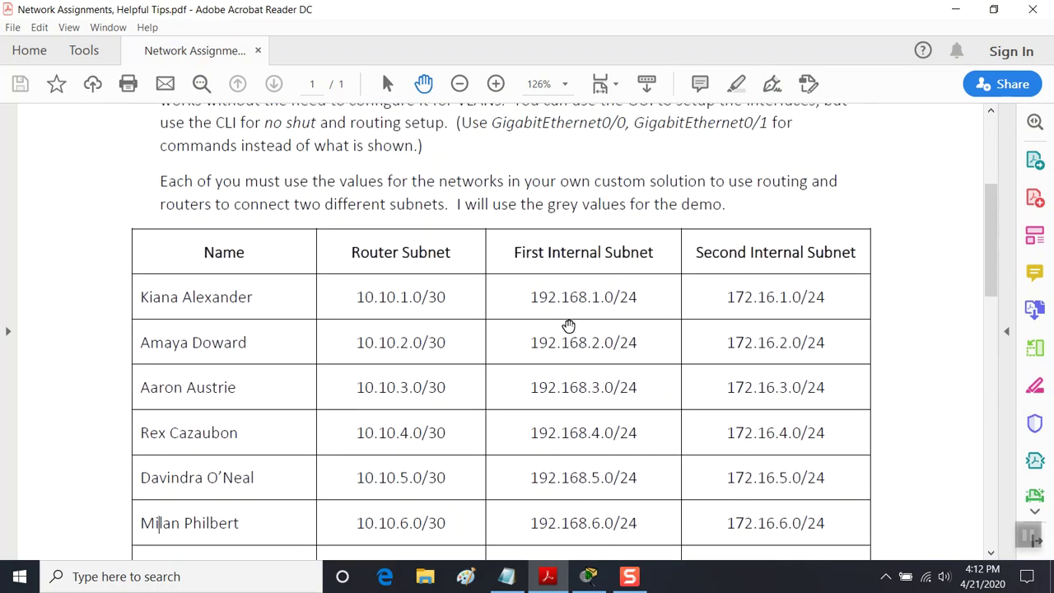
scroll(568, 326, "up", 3)
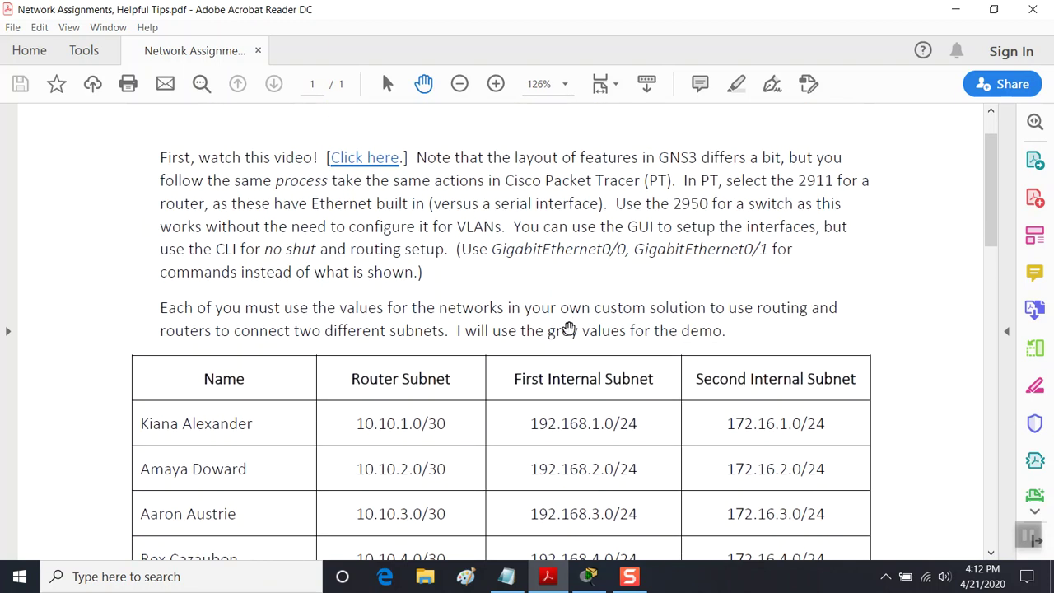
scroll(568, 326, "up", 1)
scroll(568, 326, "down", 1)
scroll(568, 326, "down", 2)
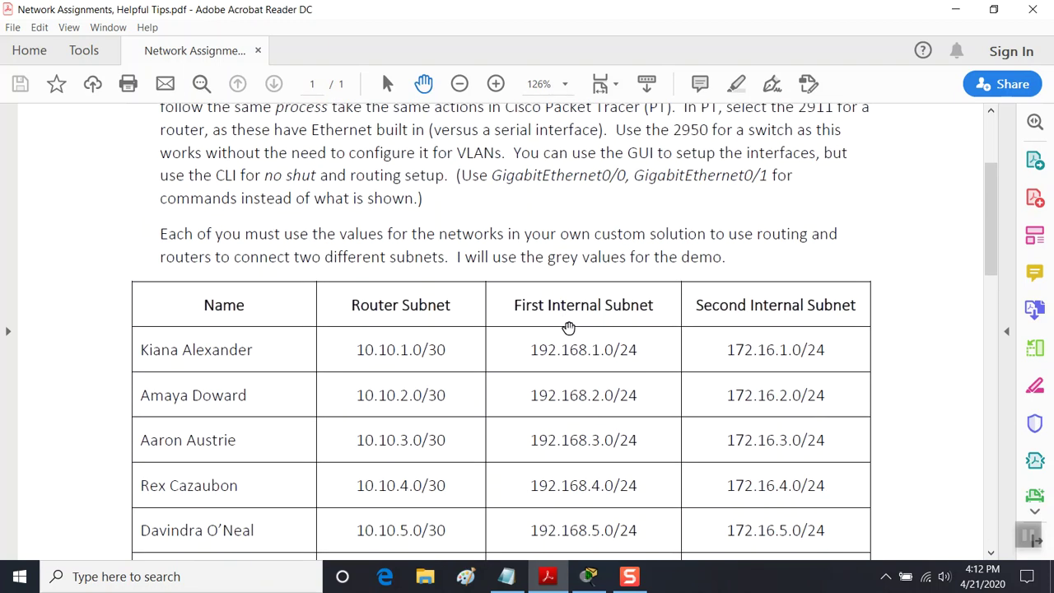
scroll(568, 328, "down", 5)
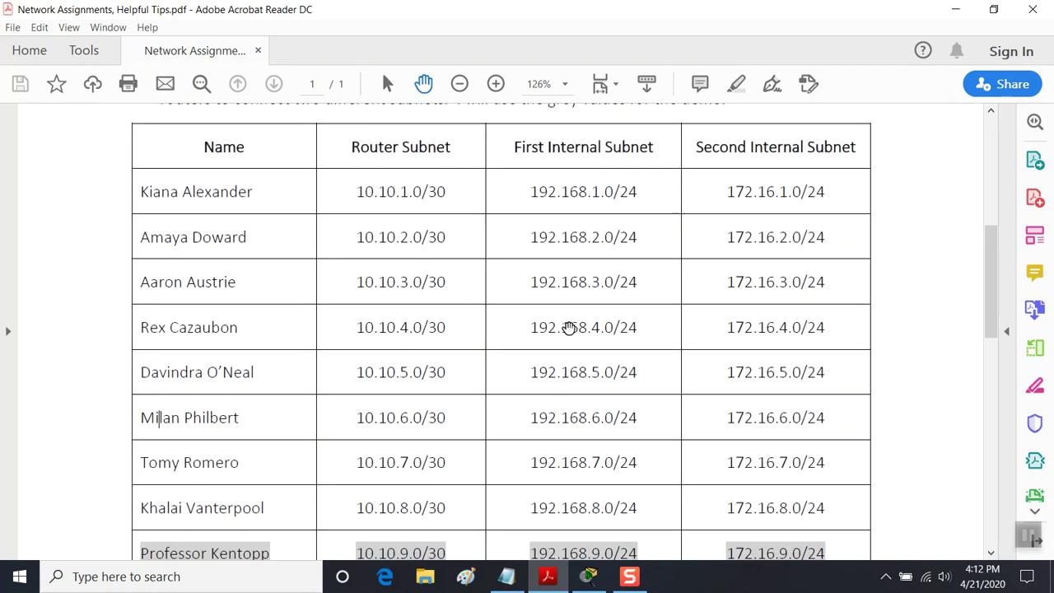
scroll(568, 328, "down", 6)
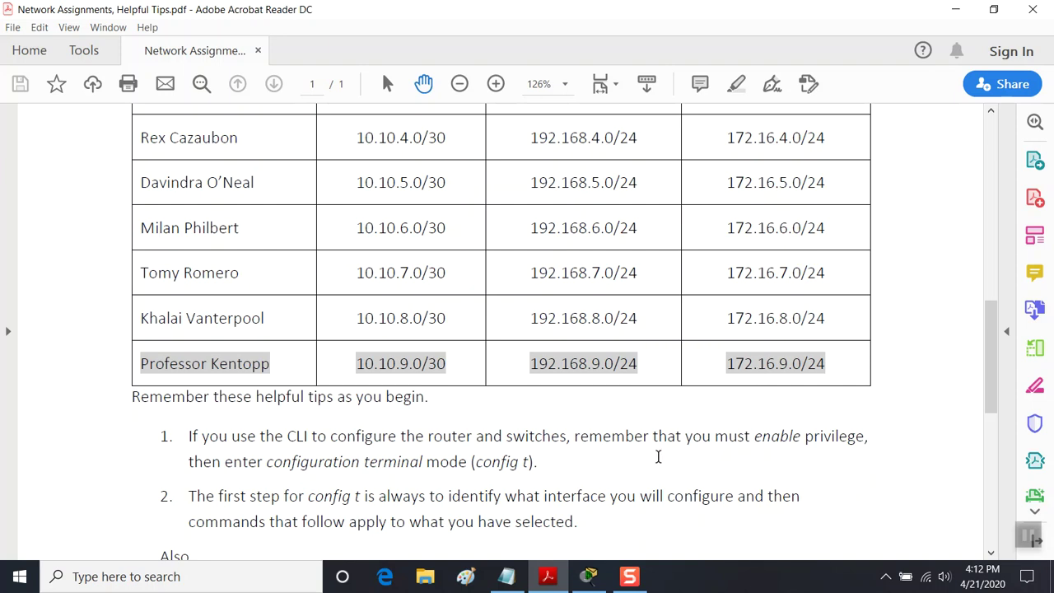
mouse_move(599, 579)
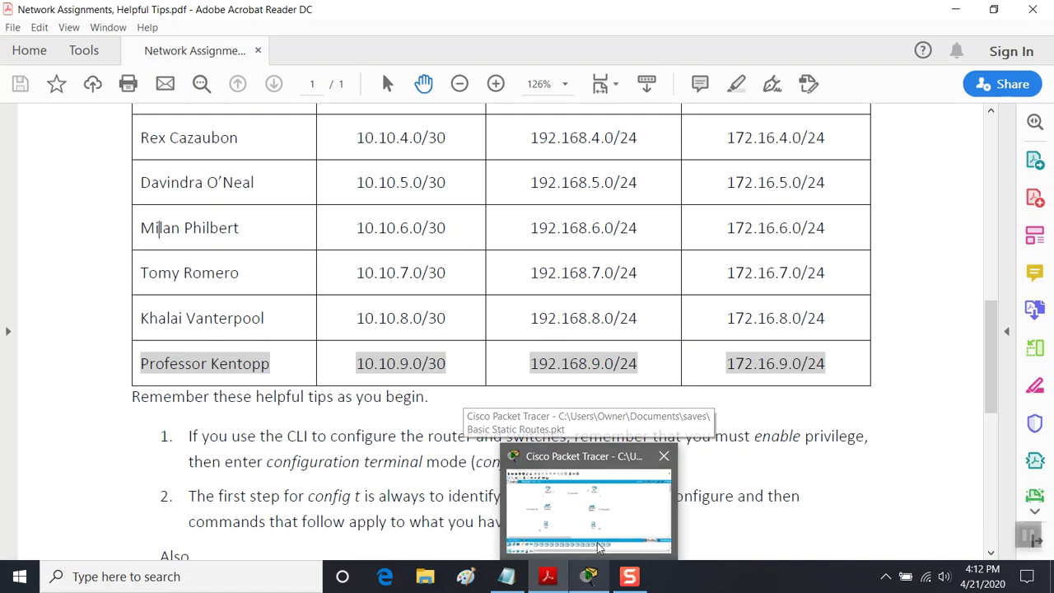
left_click(589, 576)
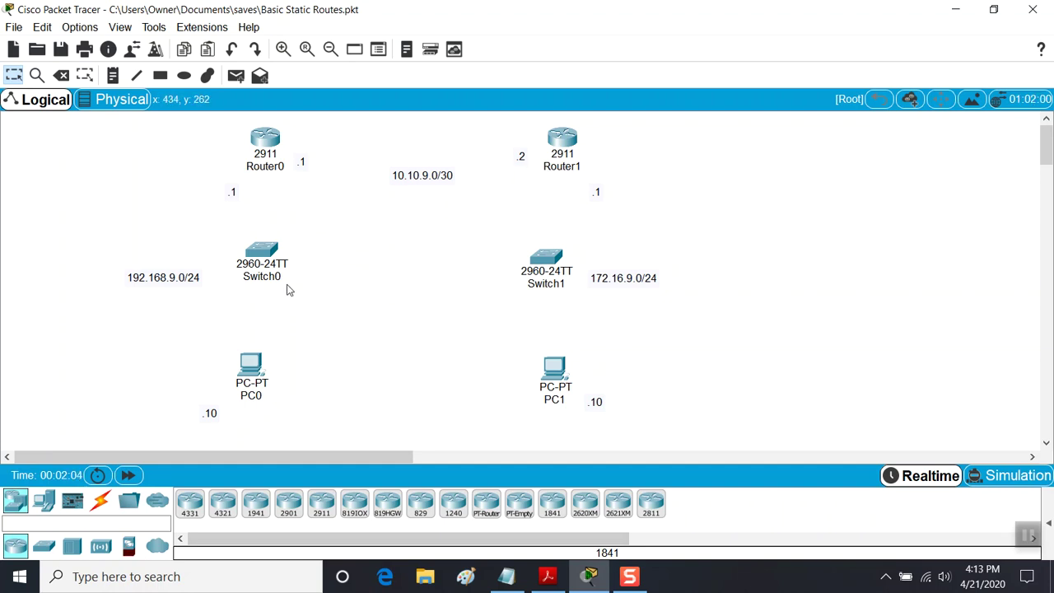
mouse_move(276, 283)
mouse_move(559, 403)
- Verify Router0's GigabitEthernet0/0 is 10.10.9.1 with mask 255.255.255.252
left_click(273, 146)
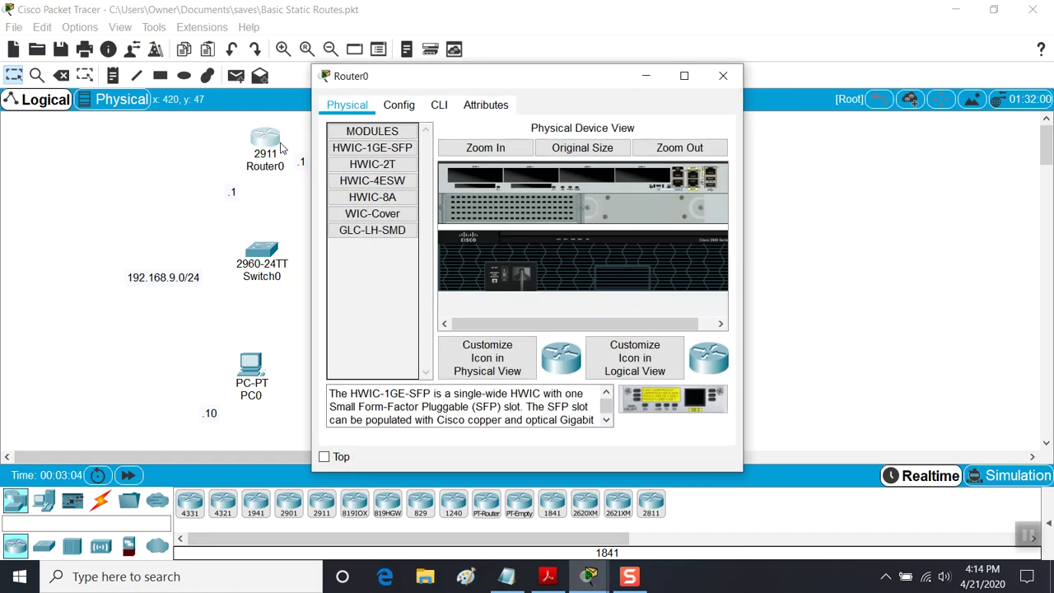
left_click(397, 109)
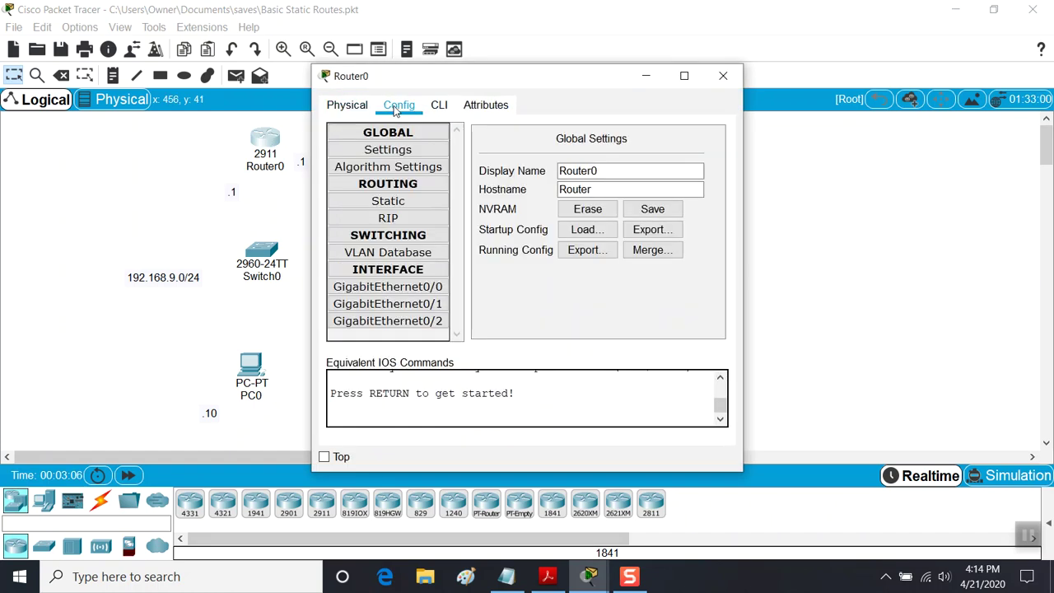
left_click(417, 294)
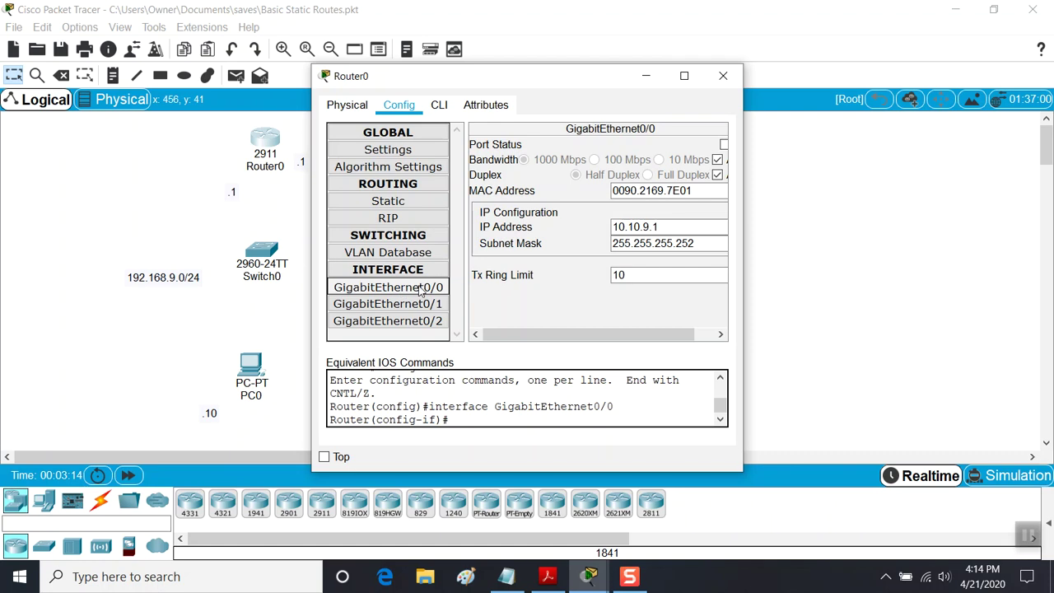
left_click(447, 292)
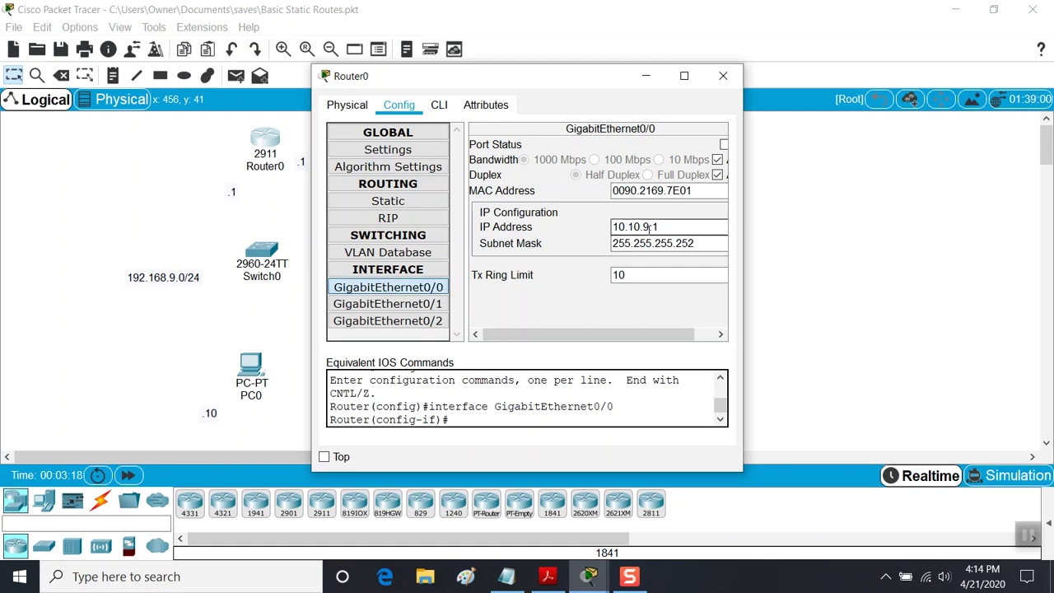
left_click(645, 76)
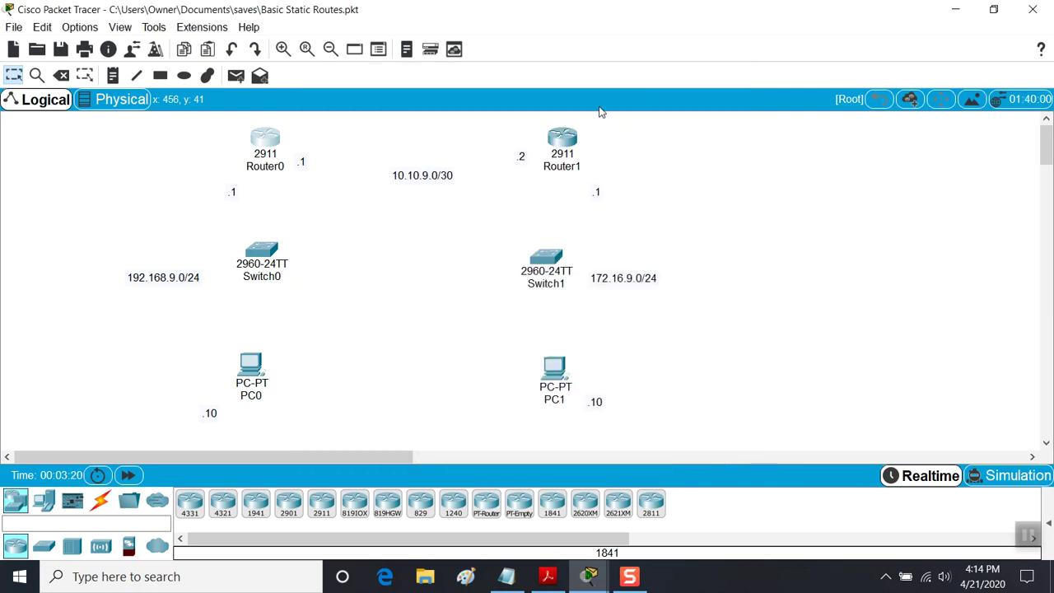
left_click(561, 139)
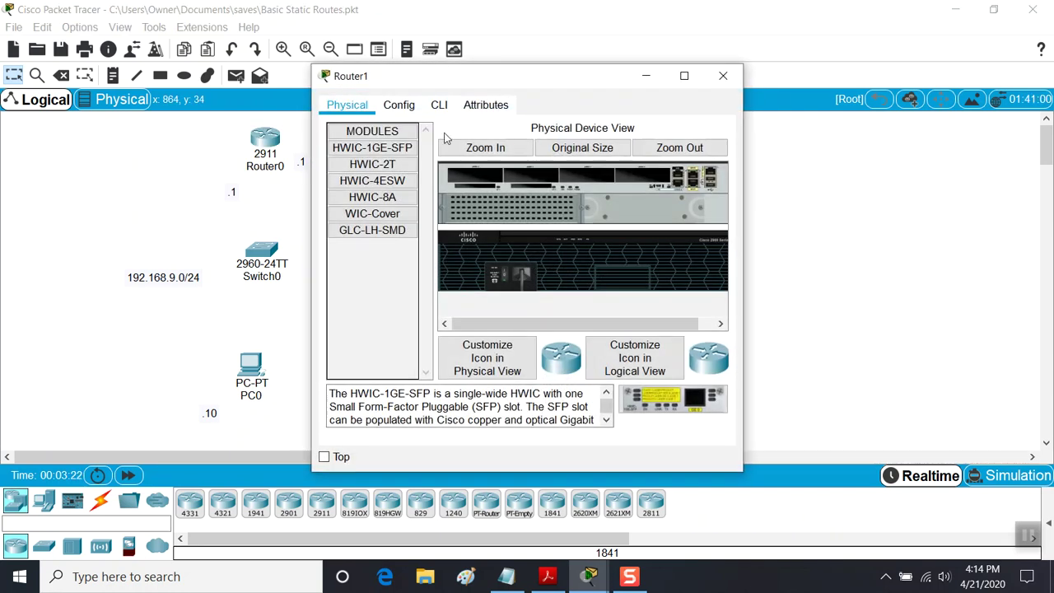
- Confirm Router1's GigabitEthernet0/0 shows 10.10.9.2 with mask 255.255.255.252, then close its window
left_click(410, 108)
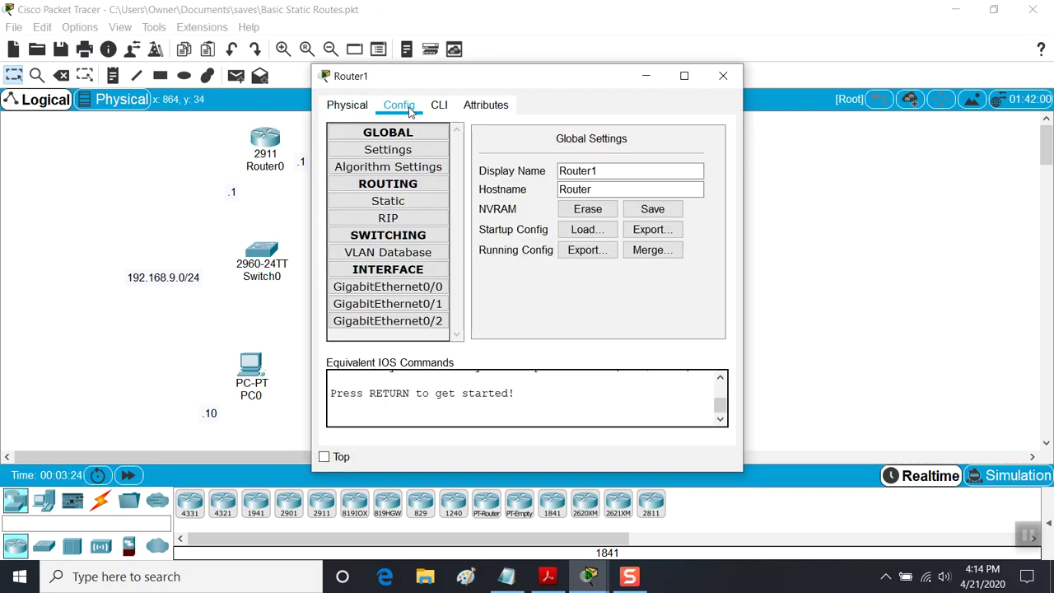
left_click(389, 287)
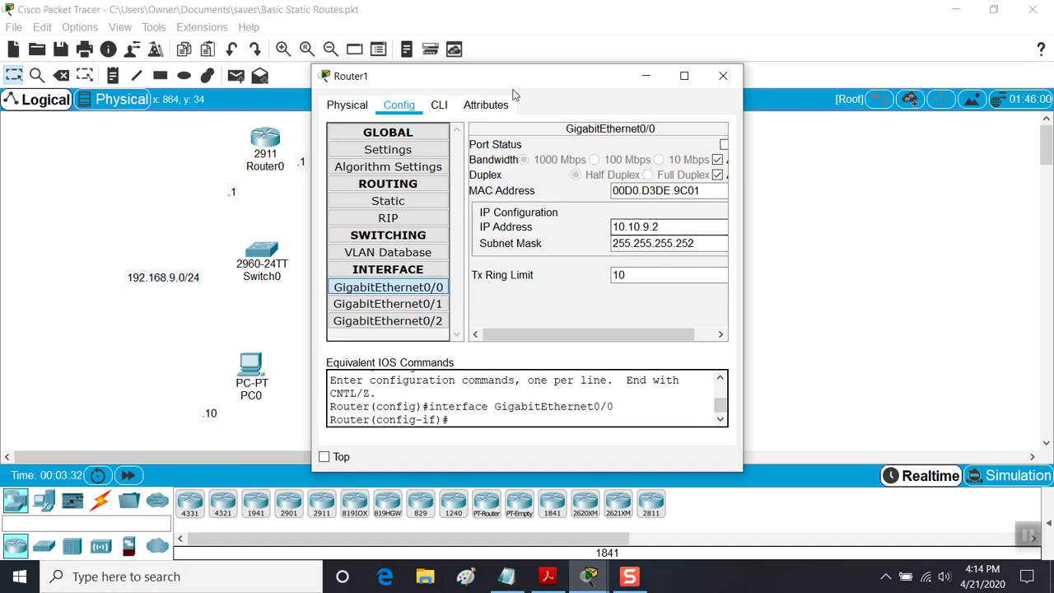
left_click_drag(512, 79, 826, 118)
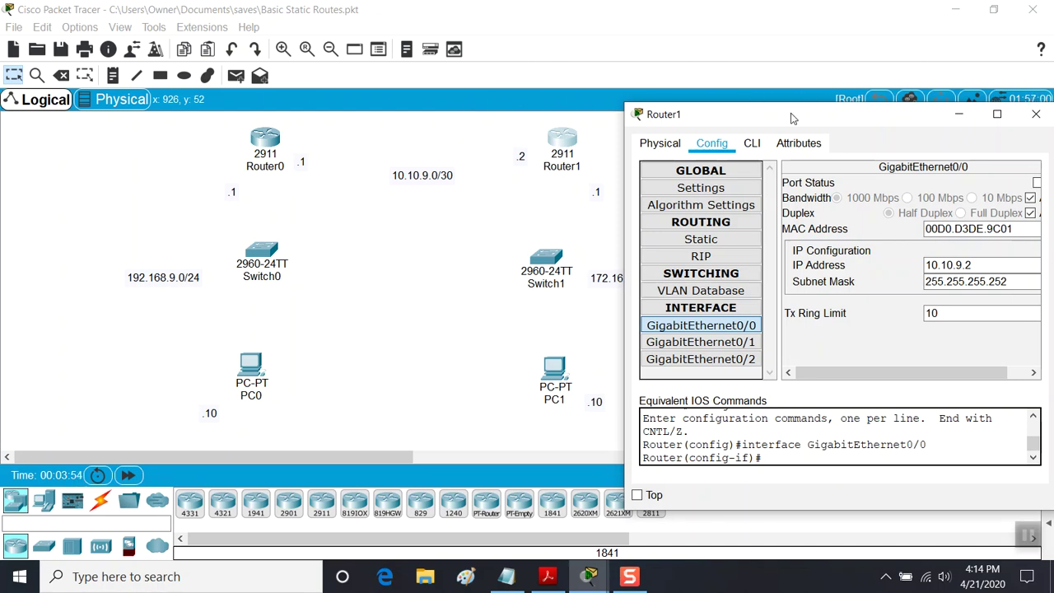
left_click_drag(790, 118, 498, 67)
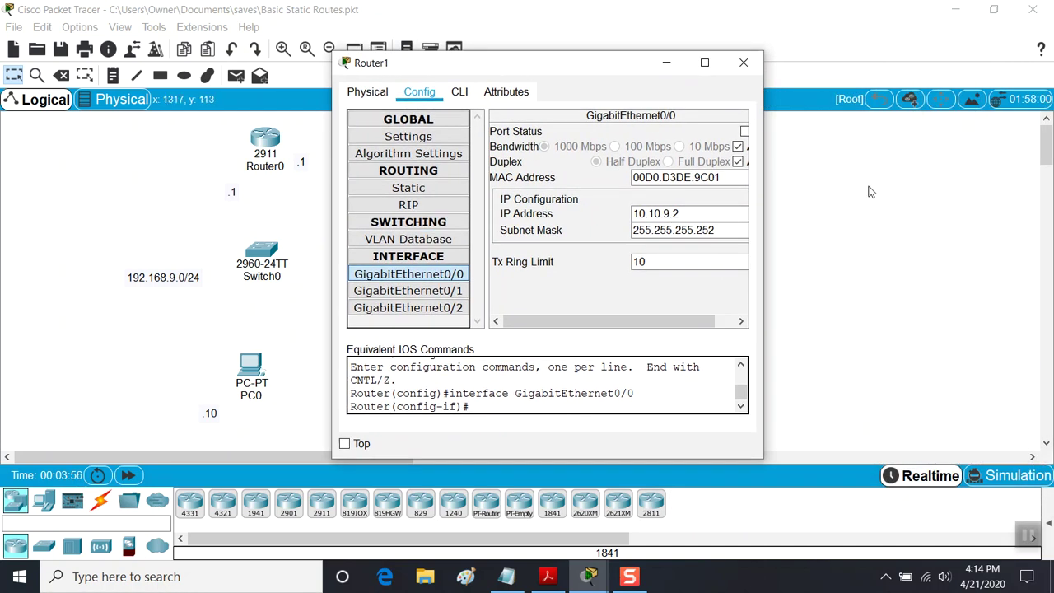
left_click_drag(765, 232, 920, 232)
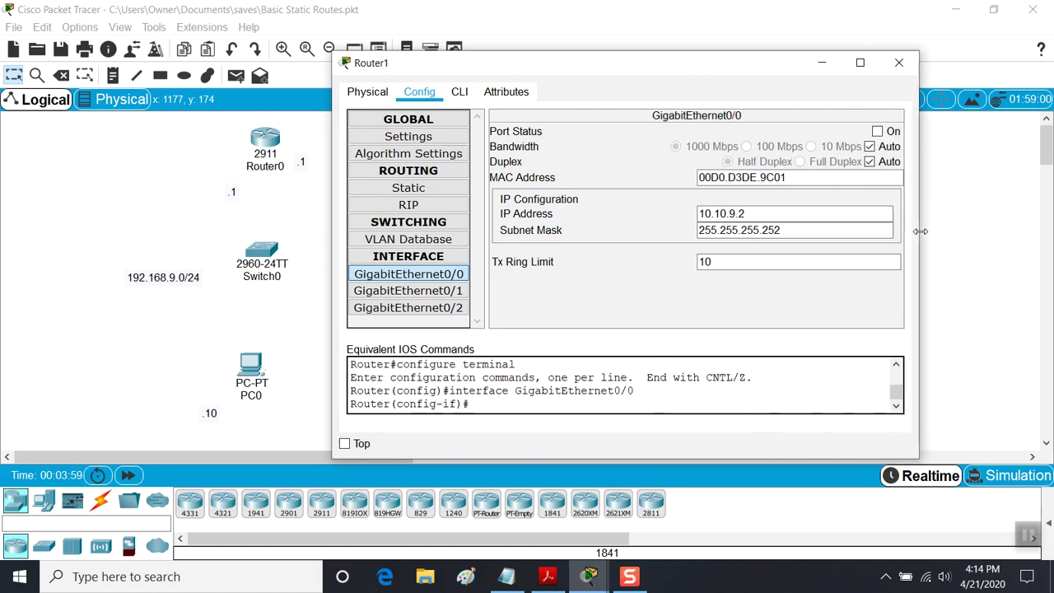
left_click(823, 65)
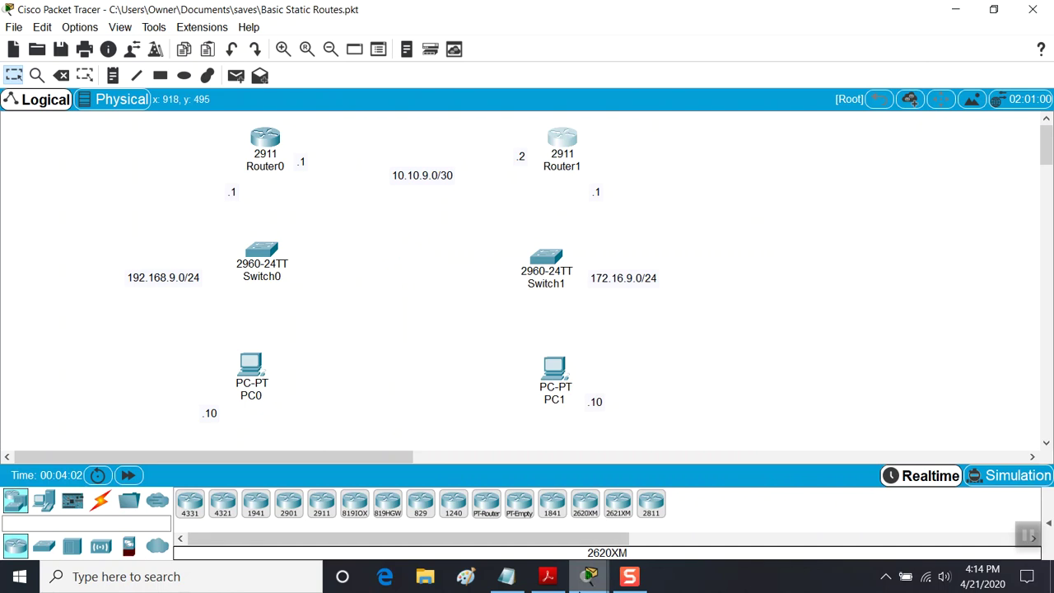
mouse_move(586, 578)
left_click(599, 504)
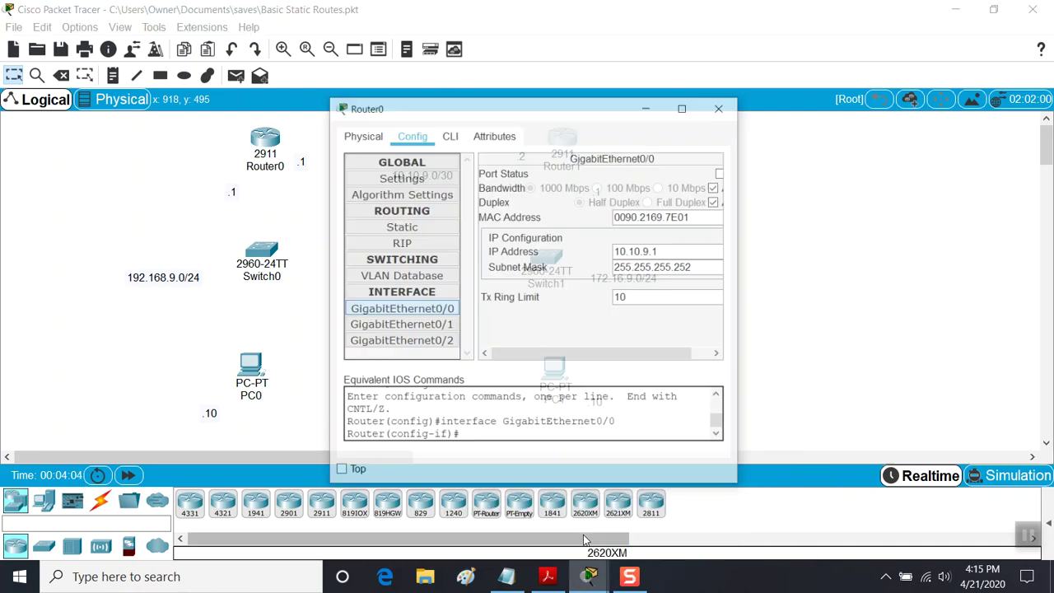
left_click_drag(745, 283, 864, 291)
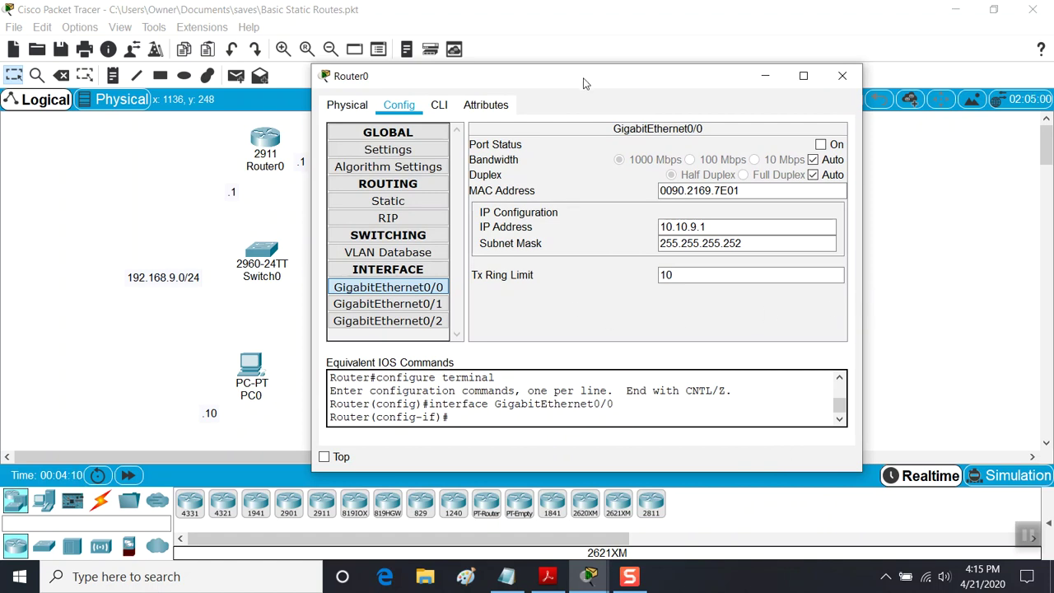
left_click(762, 78)
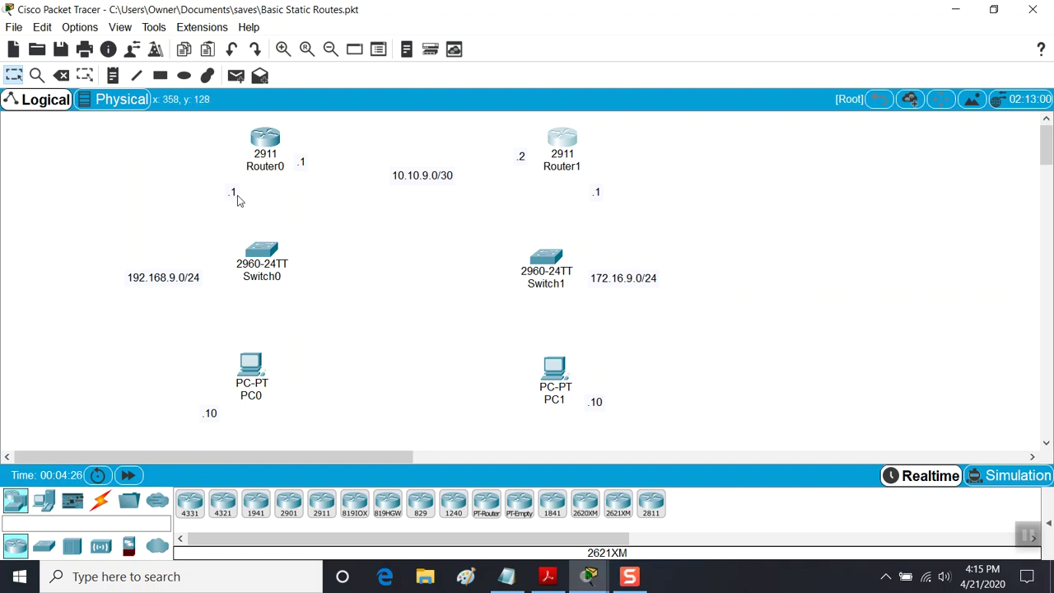
mouse_move(259, 161)
mouse_move(257, 372)
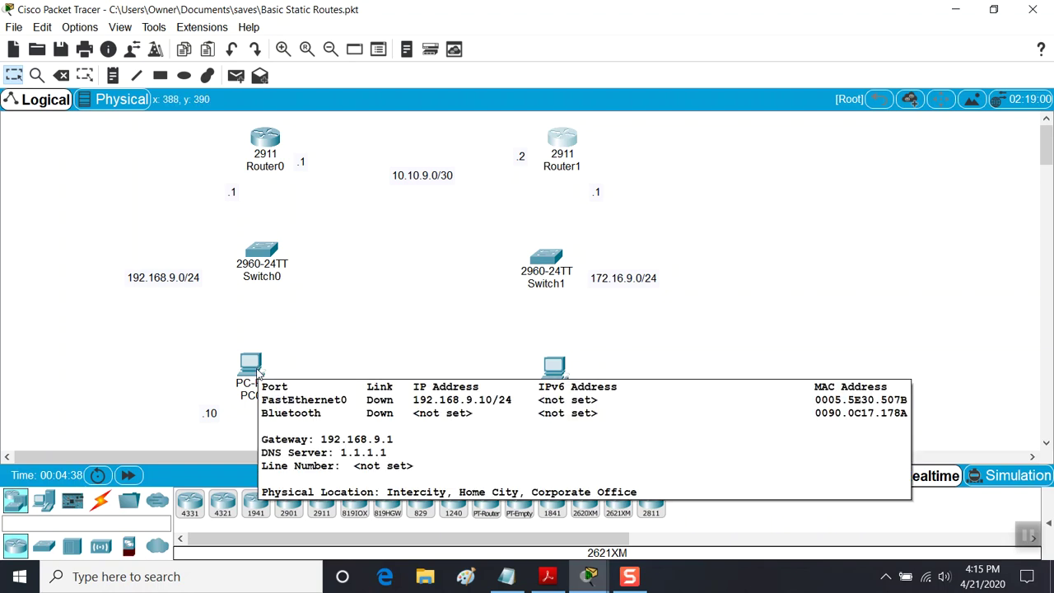
- Link Router0 and Router1 Gig0/0 ports with an automatically chosen crossover cable
left_click(101, 502)
left_click(187, 507)
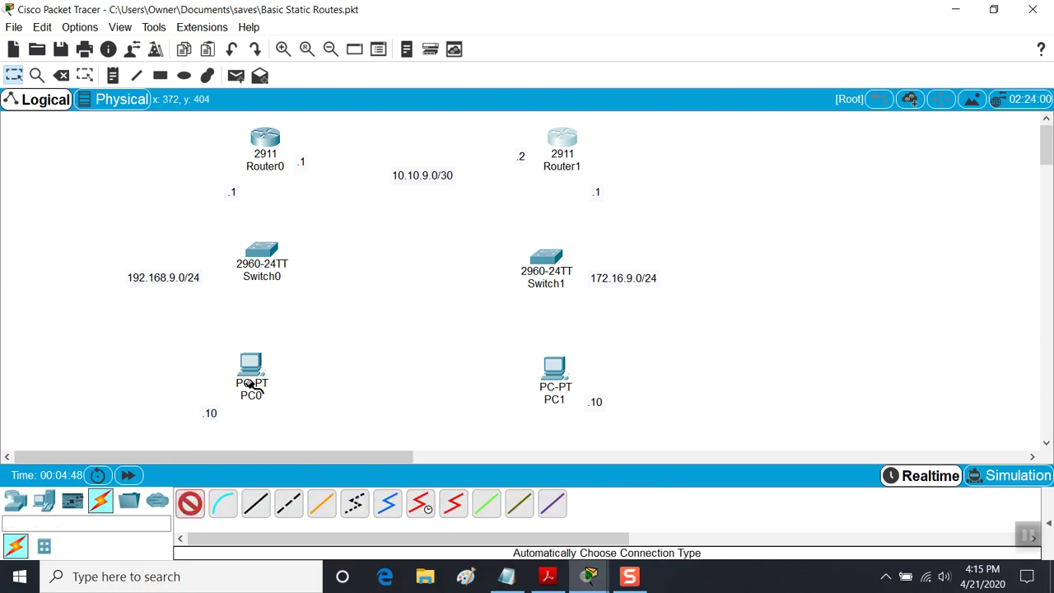
mouse_move(251, 384)
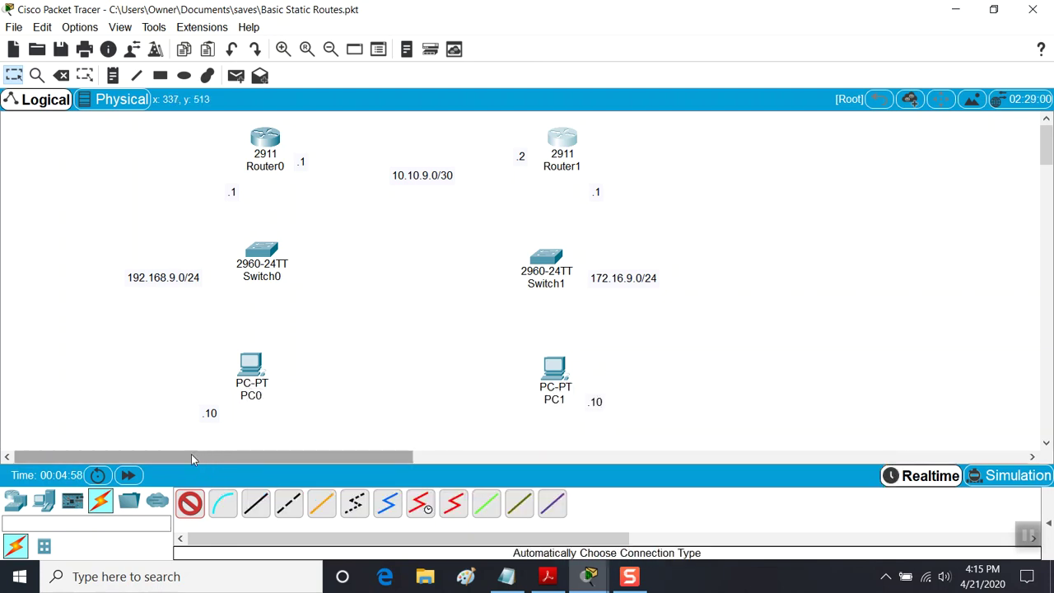
left_click(267, 137)
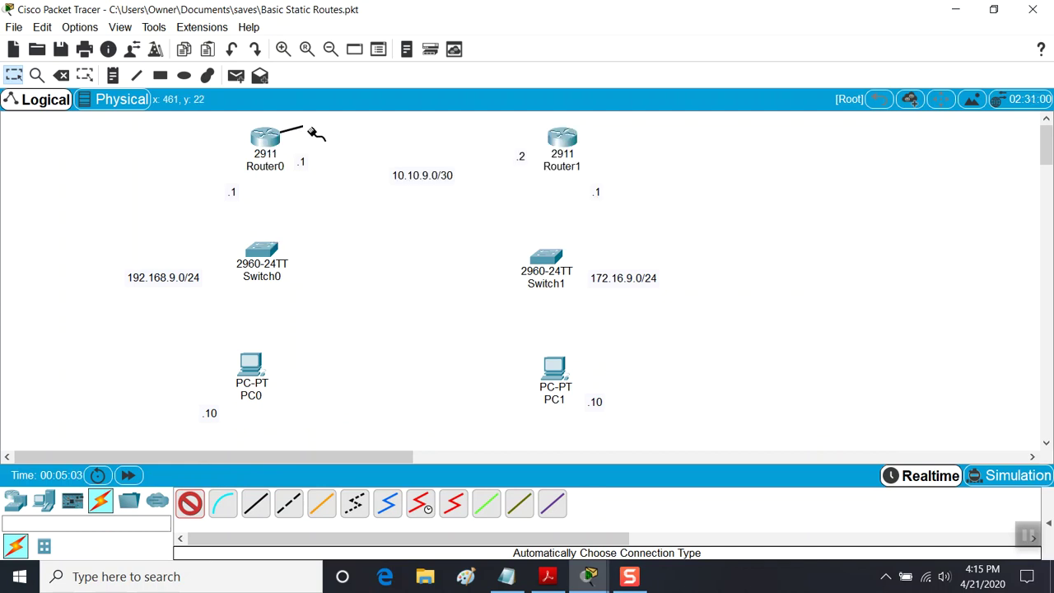
left_click(559, 140)
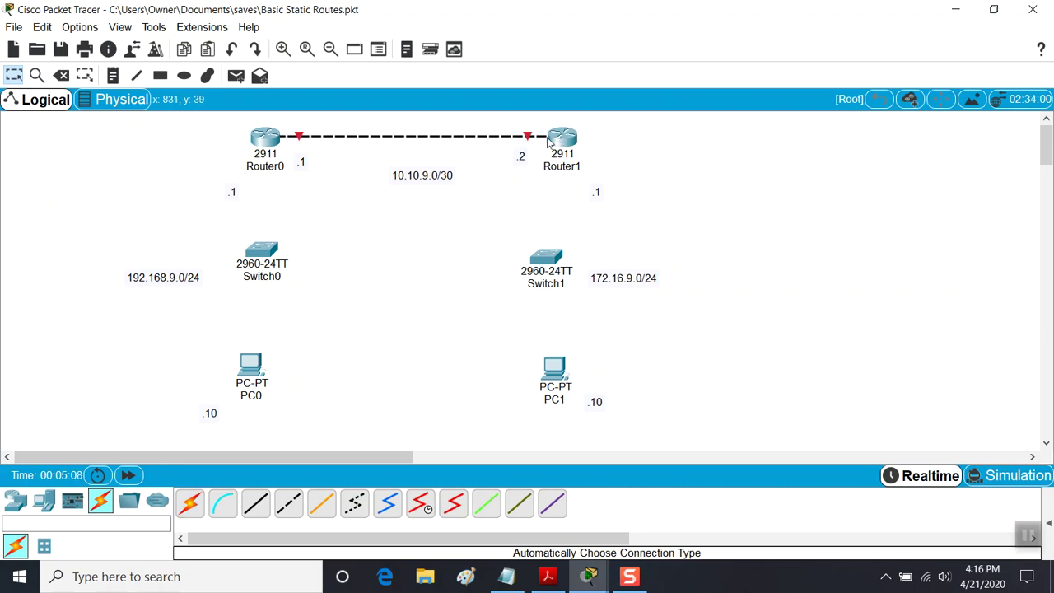
mouse_move(531, 144)
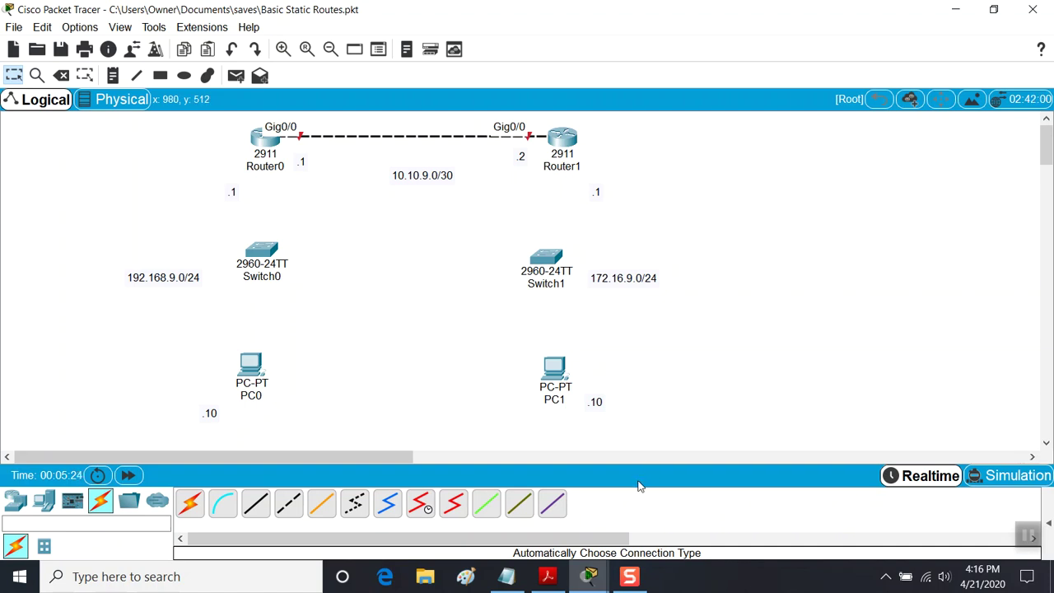
left_click(600, 581)
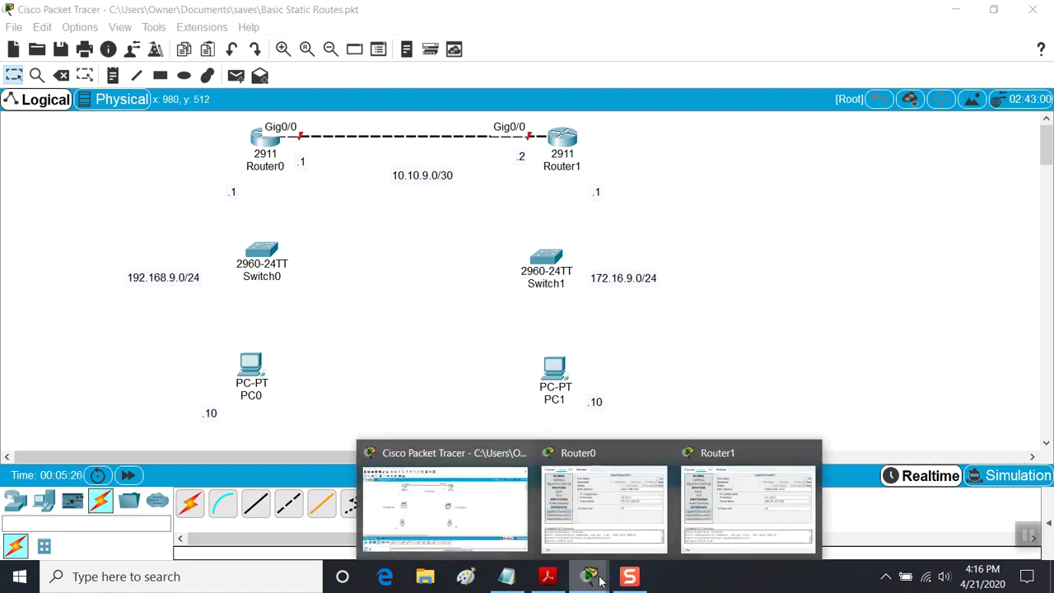
- Run 'no shut' on Router0's GigabitEthernet0/0 so the interface reports up
left_click(621, 521)
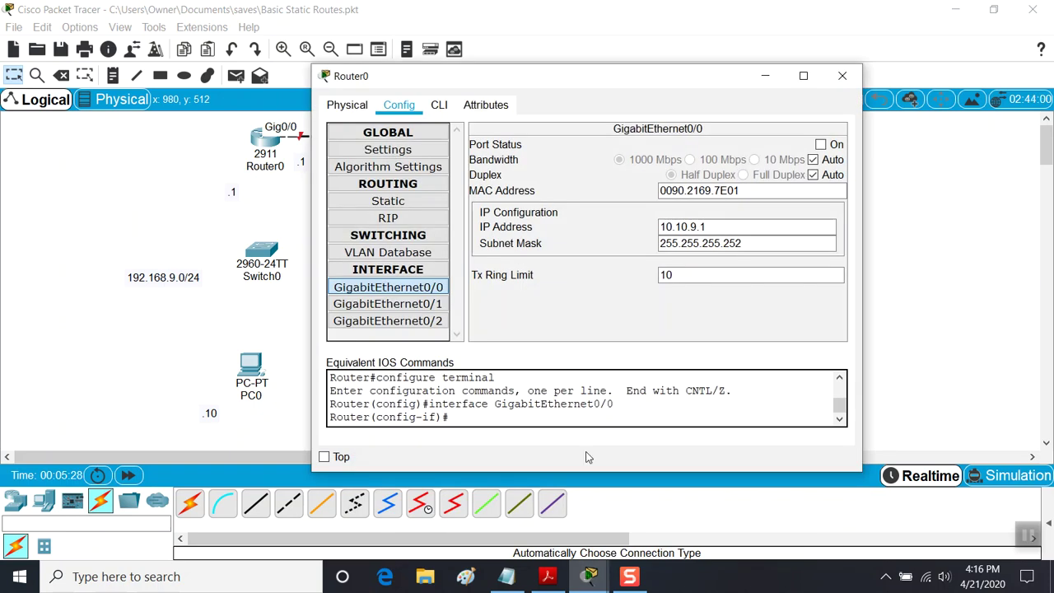
left_click(450, 113)
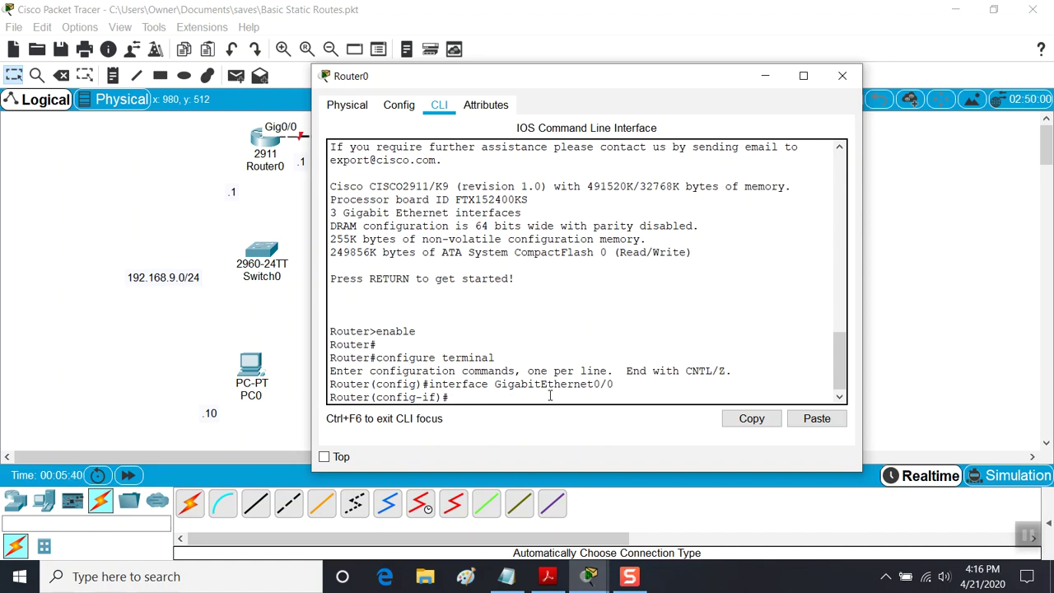
type("no shut")
key("Return")
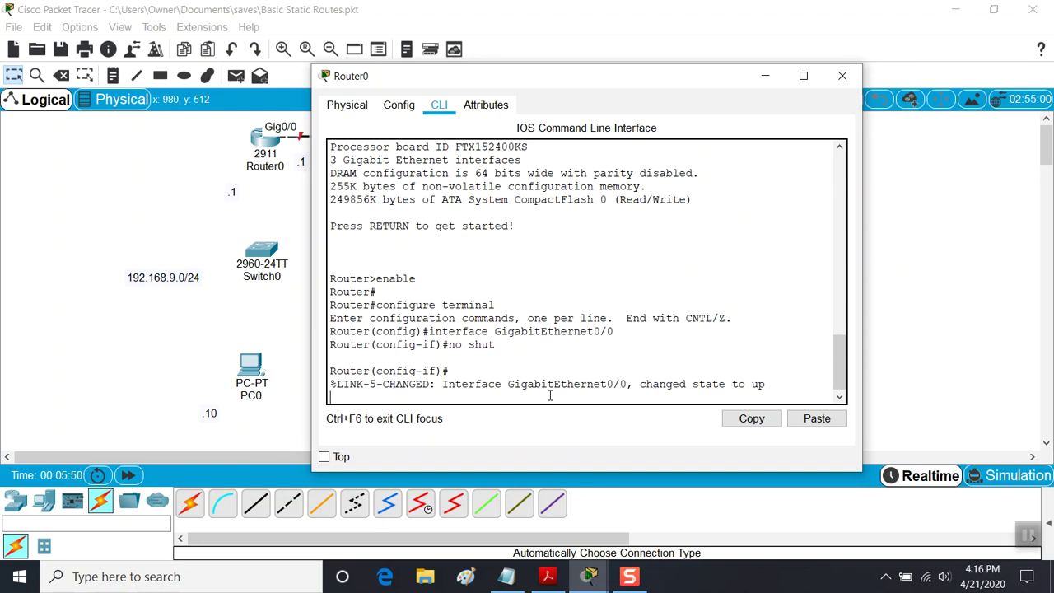
key("Return")
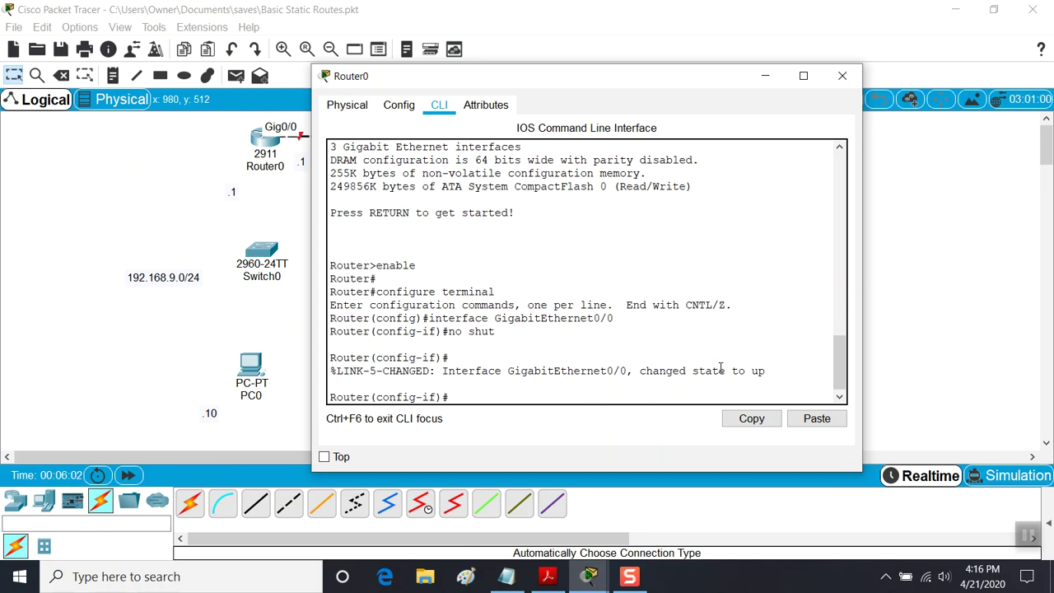
left_click(767, 79)
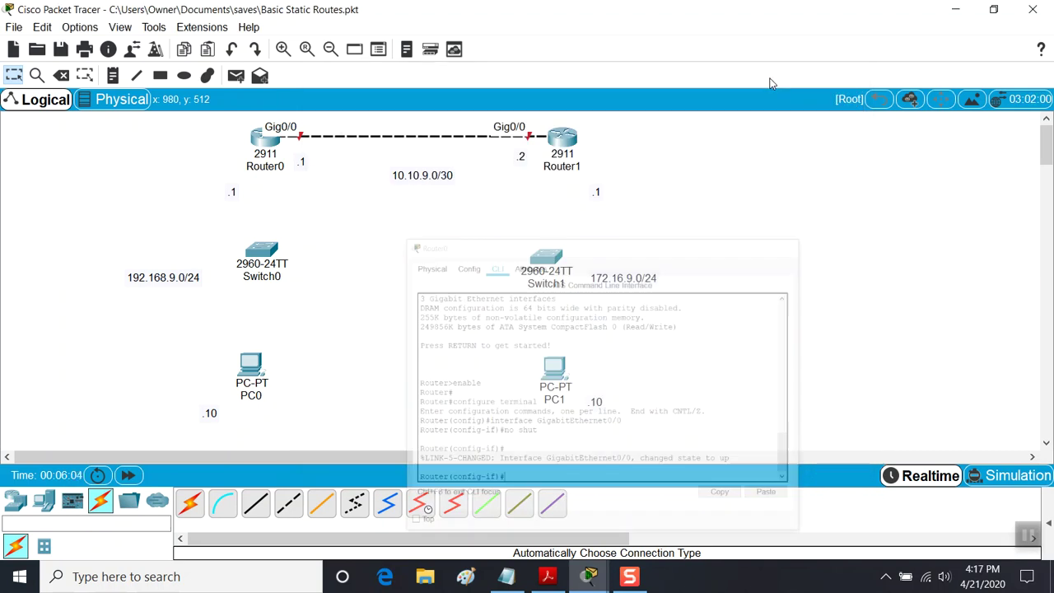
- Run 'no shut' on Router1's GigabitEthernet0/0 so both ends of the 10.10.9.0/30 link are up
left_click(591, 576)
left_click(728, 509)
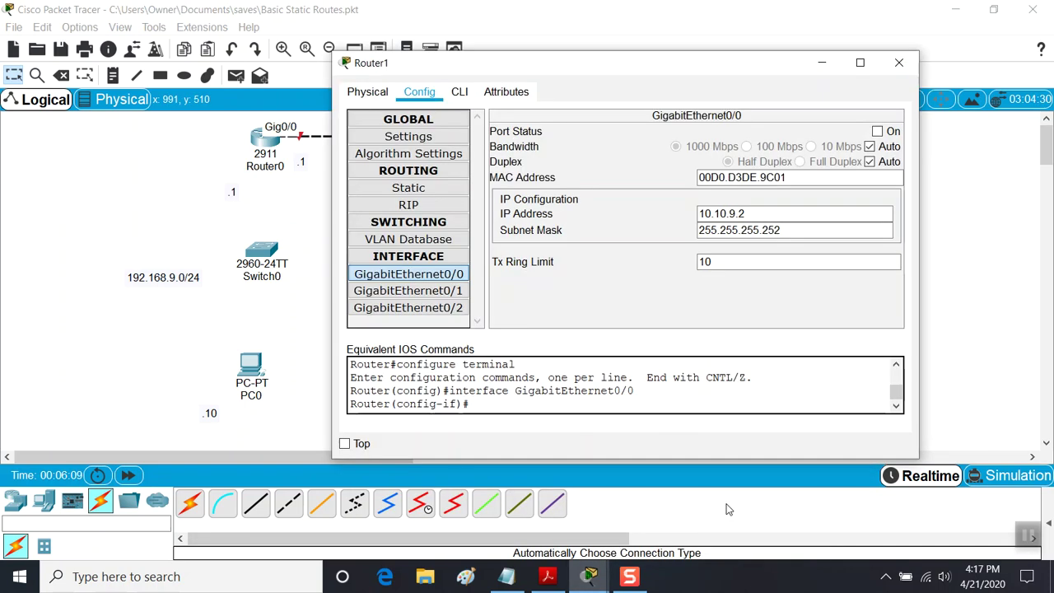
left_click(463, 93)
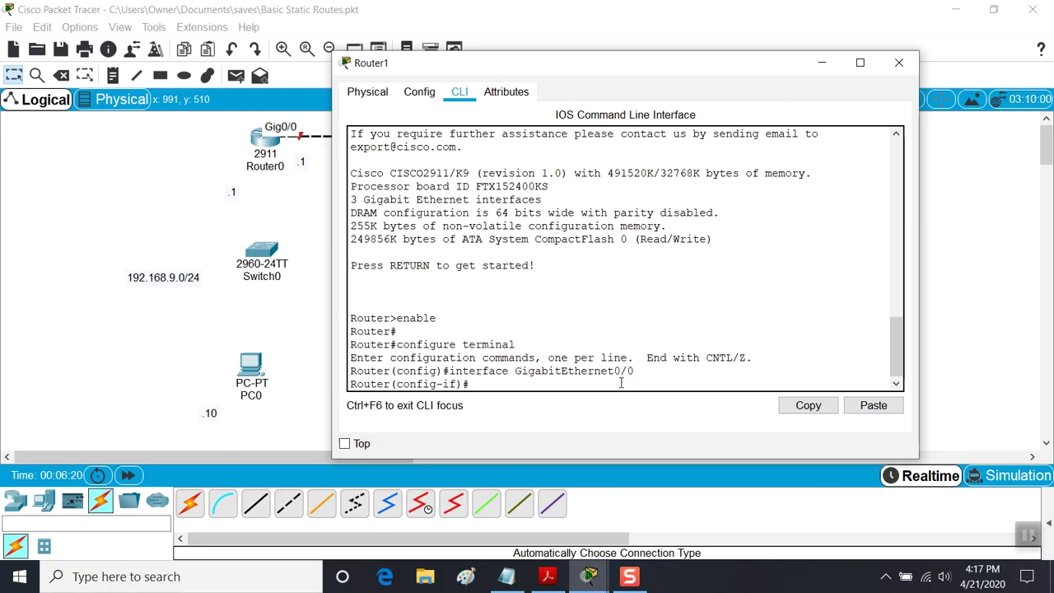
type("no shut")
key("Return")
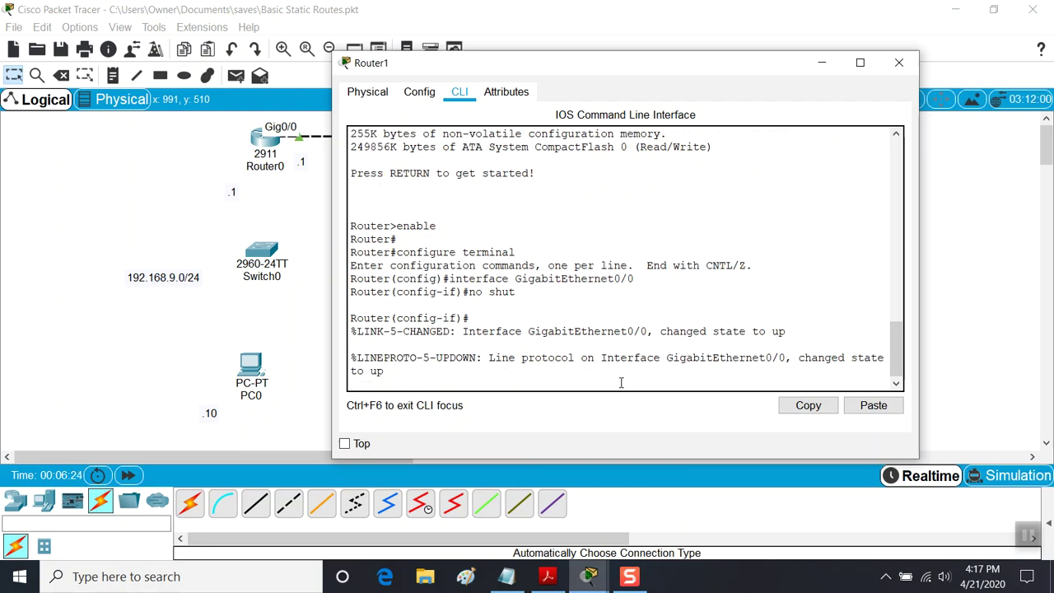
key("Return")
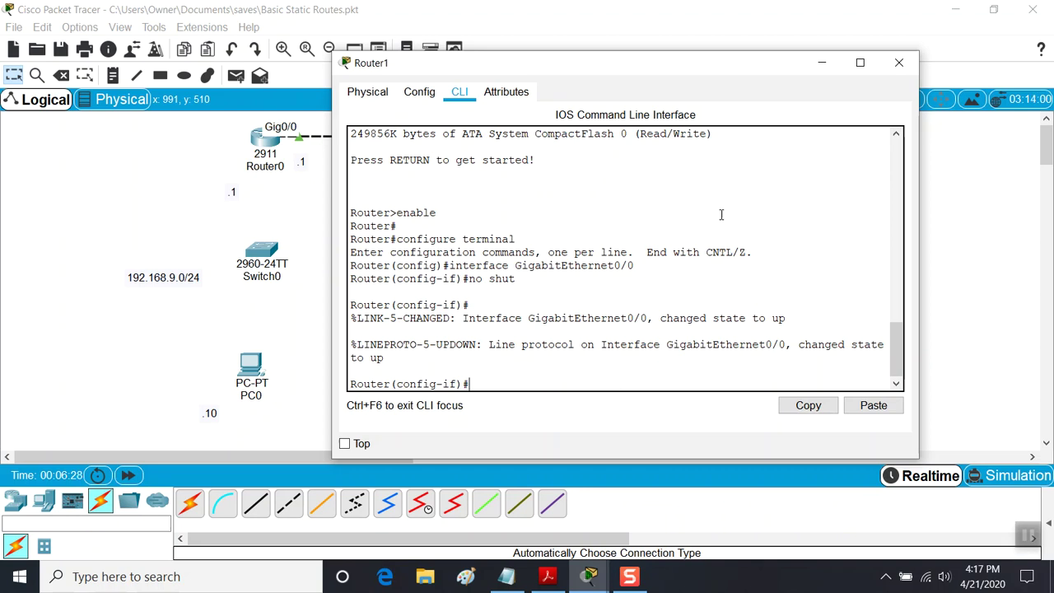
left_click(820, 63)
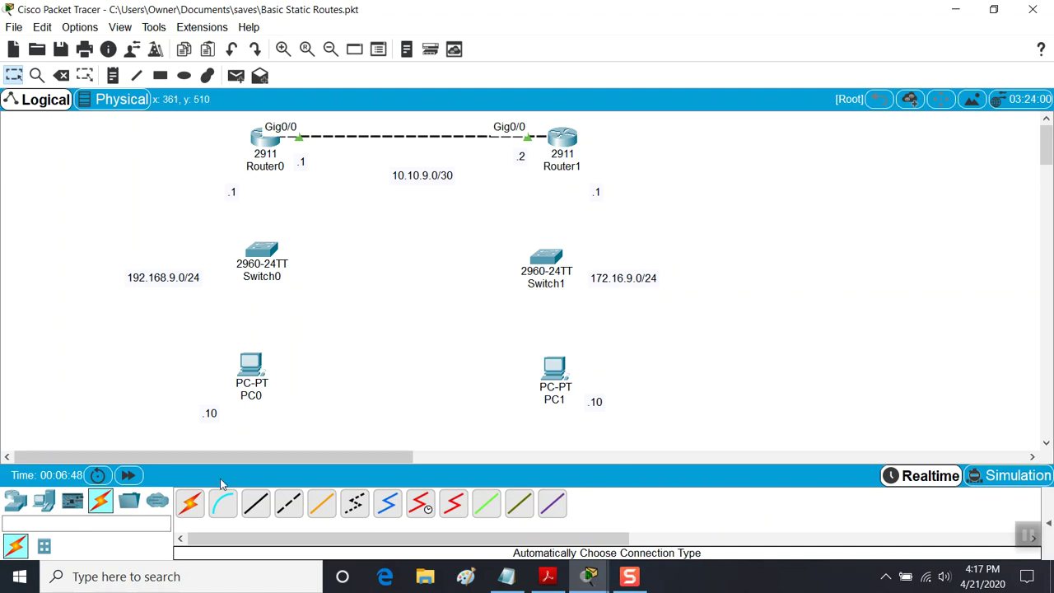
- Cable Router0 to Switch0 and Router1 to Switch1 using the automatic connection type
left_click(189, 506)
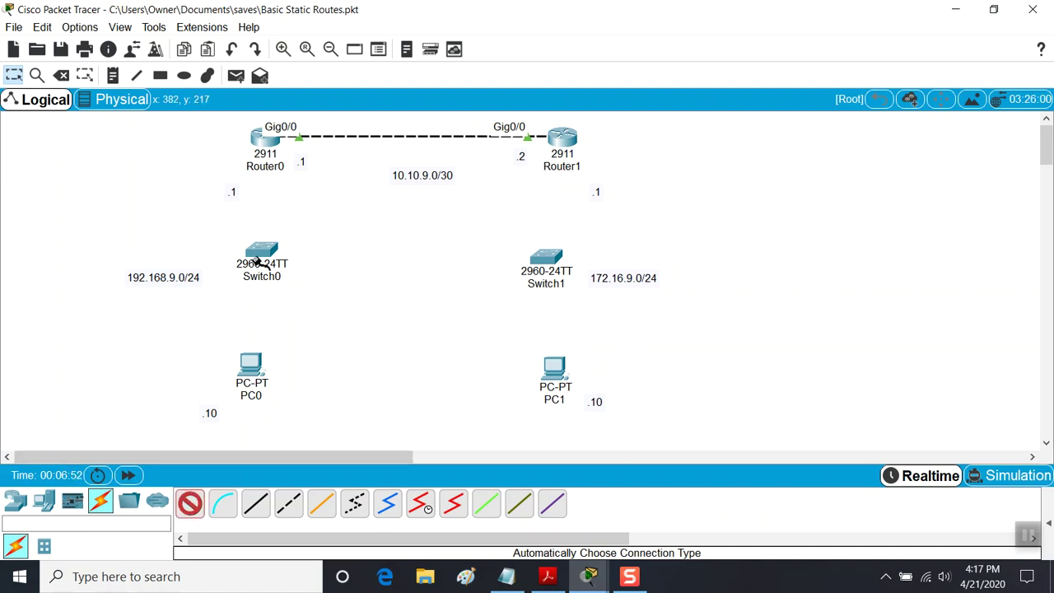
left_click(265, 148)
left_click(260, 252)
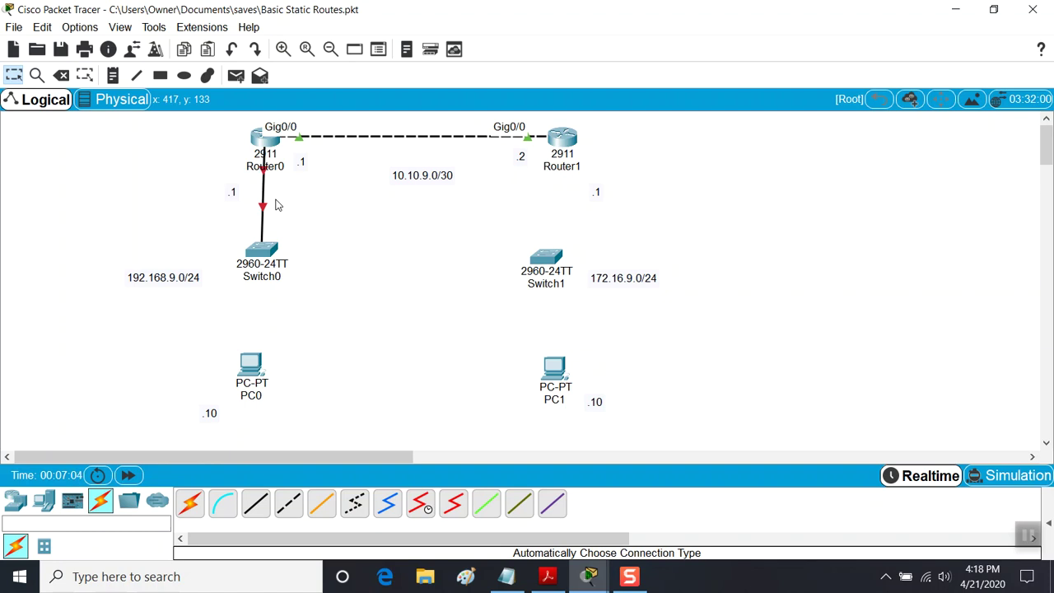
left_click(191, 505)
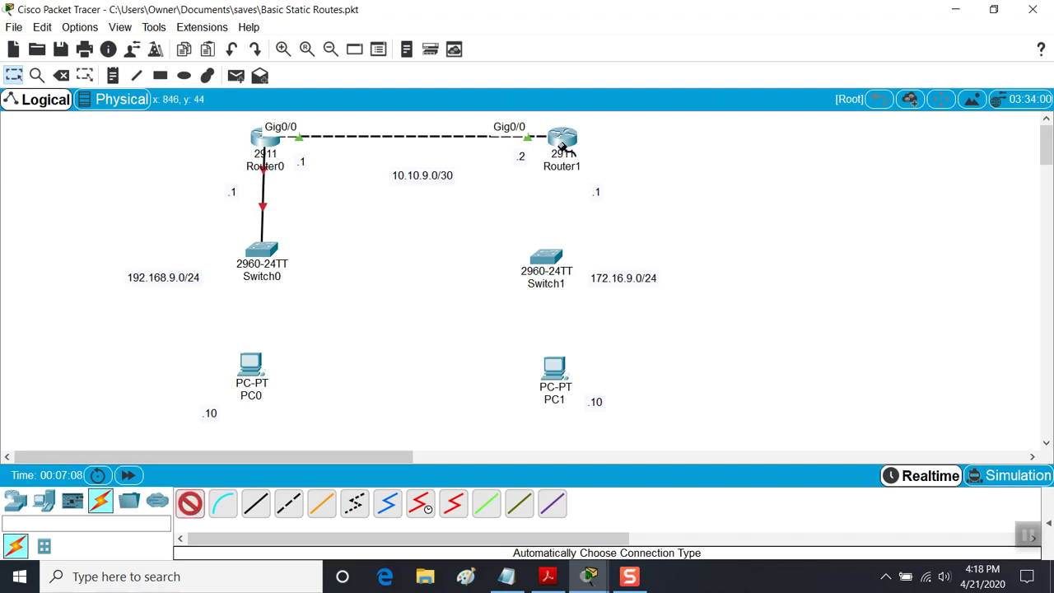
left_click(562, 148)
left_click(546, 257)
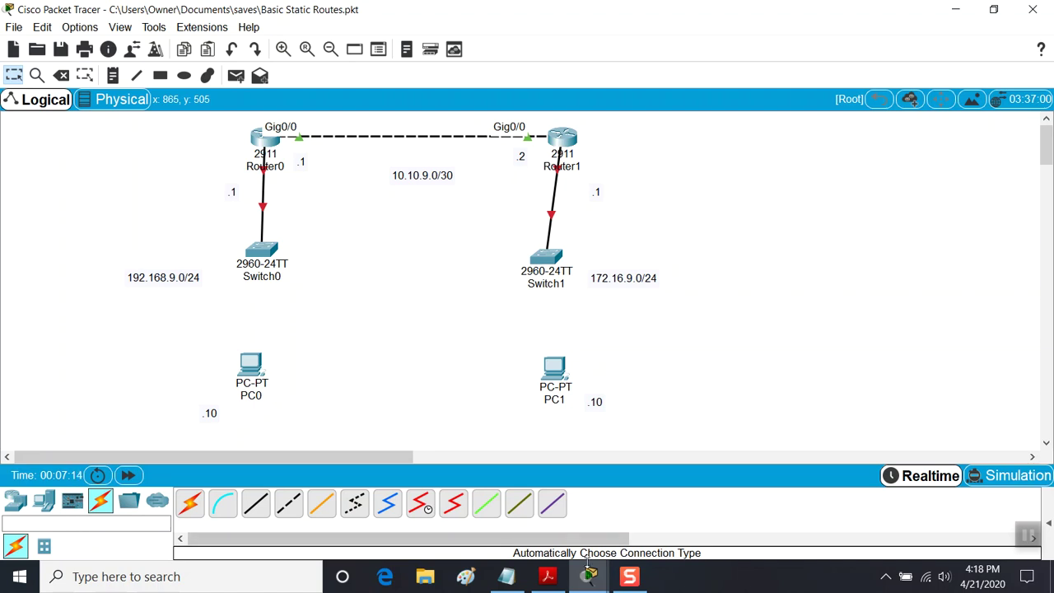
mouse_move(588, 576)
left_click(605, 526)
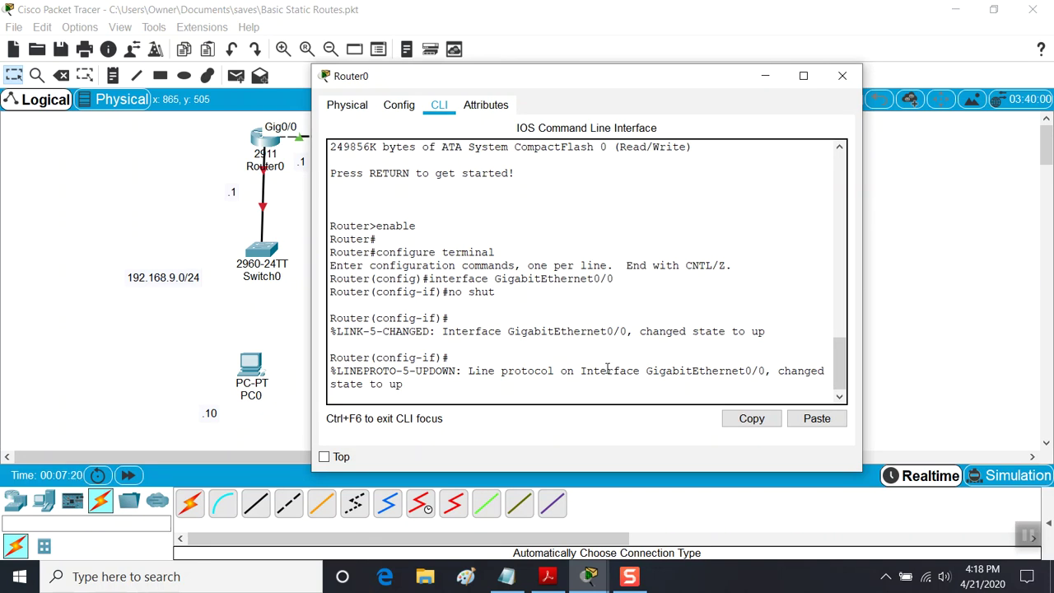
- On Router0, enter interface GigabitEthernet0/1 and enable it with no shut
key("Return")
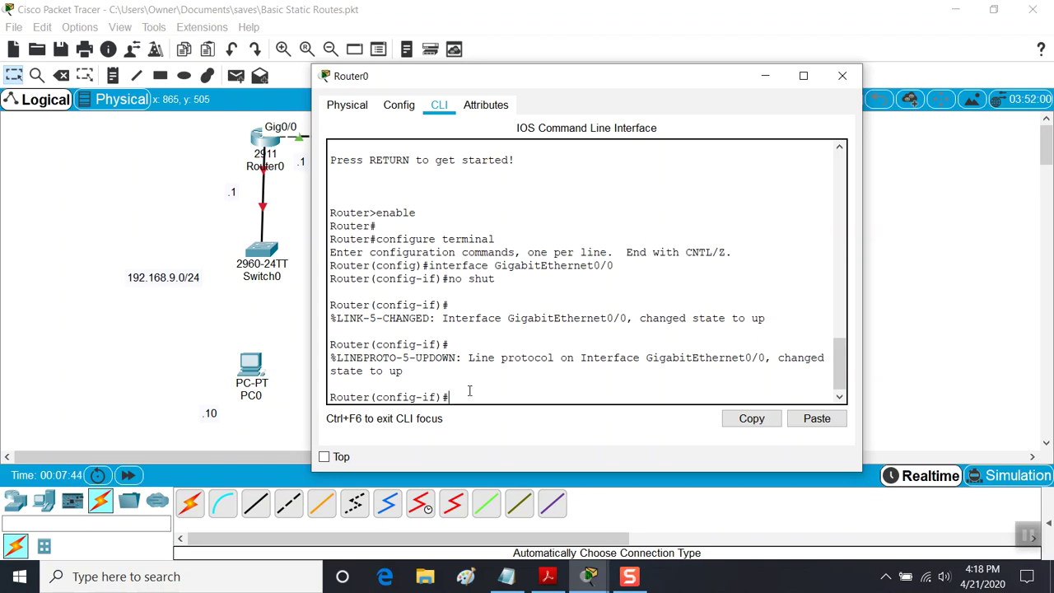
type("exit")
key("Return")
type("int")
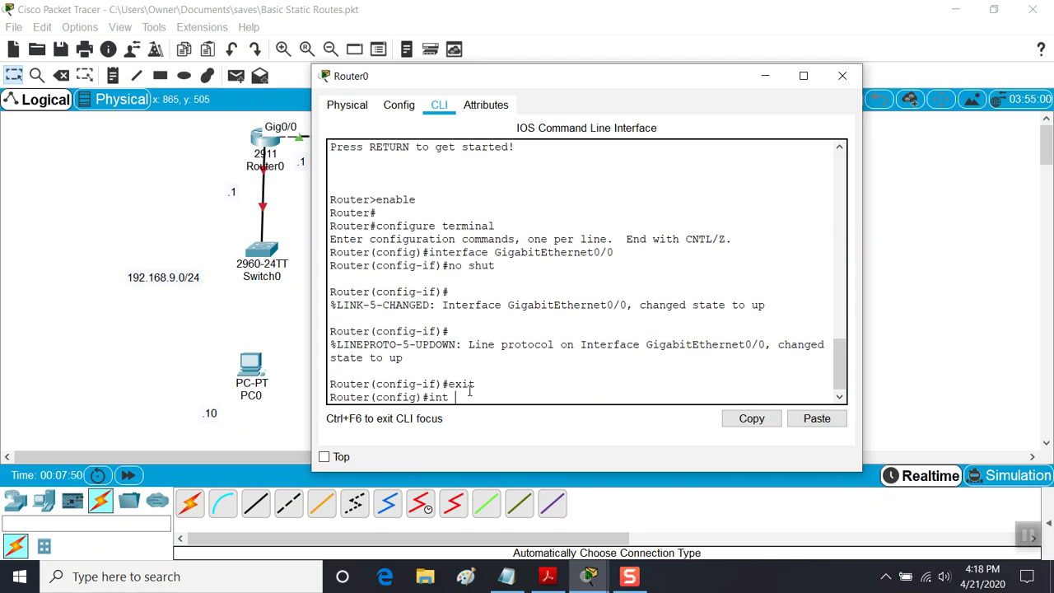
type(" GigabitEthernet")
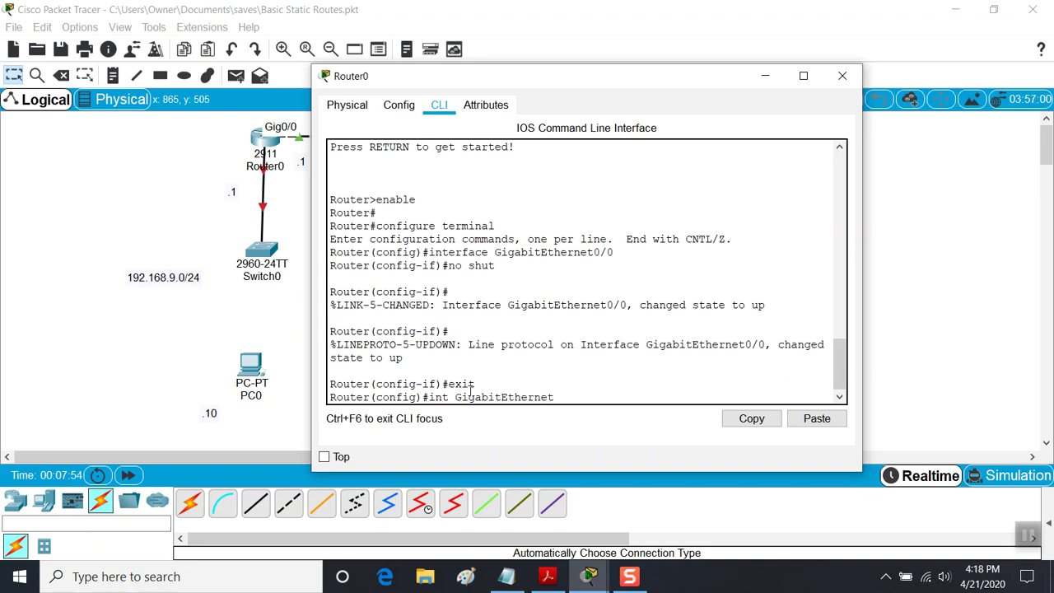
type("0/1")
key("Return")
type("no shu")
type("t")
key("Return")
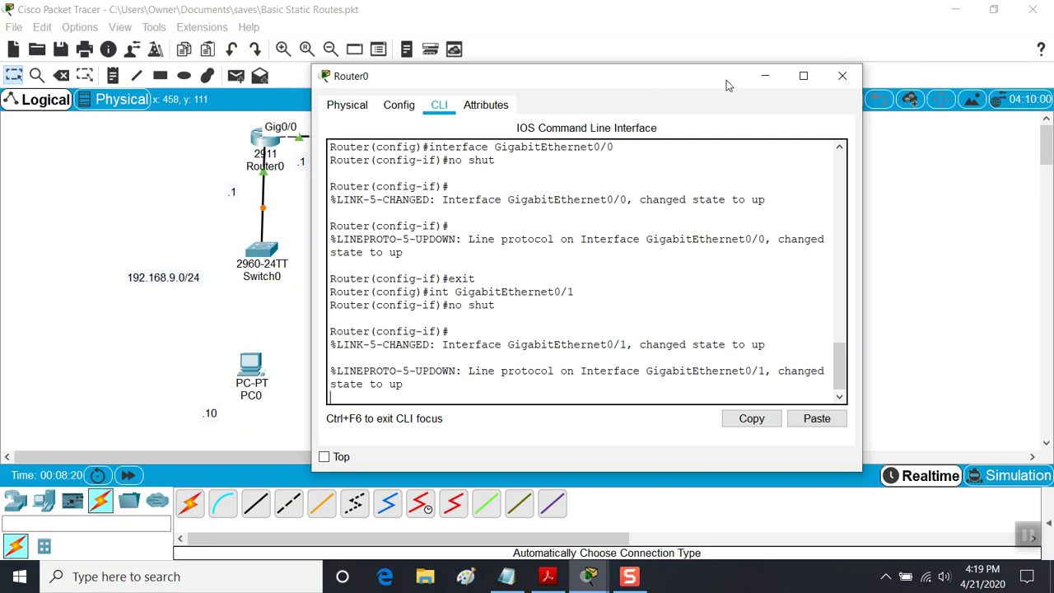
left_click(763, 77)
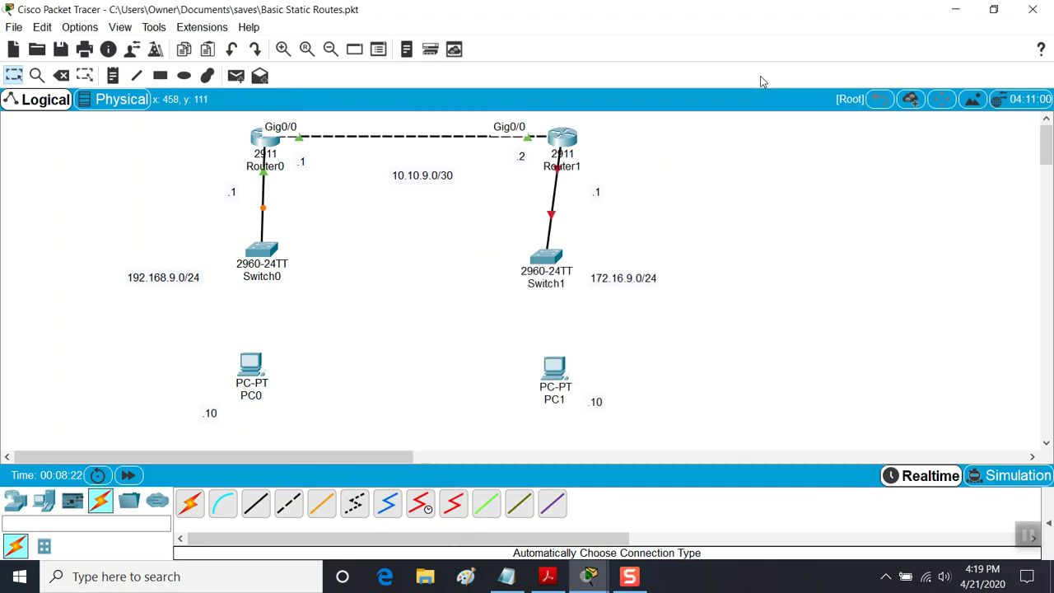
- On Router1, enter interface GigabitEthernet0/1 and enable it with 'no shut'
mouse_move(589, 570)
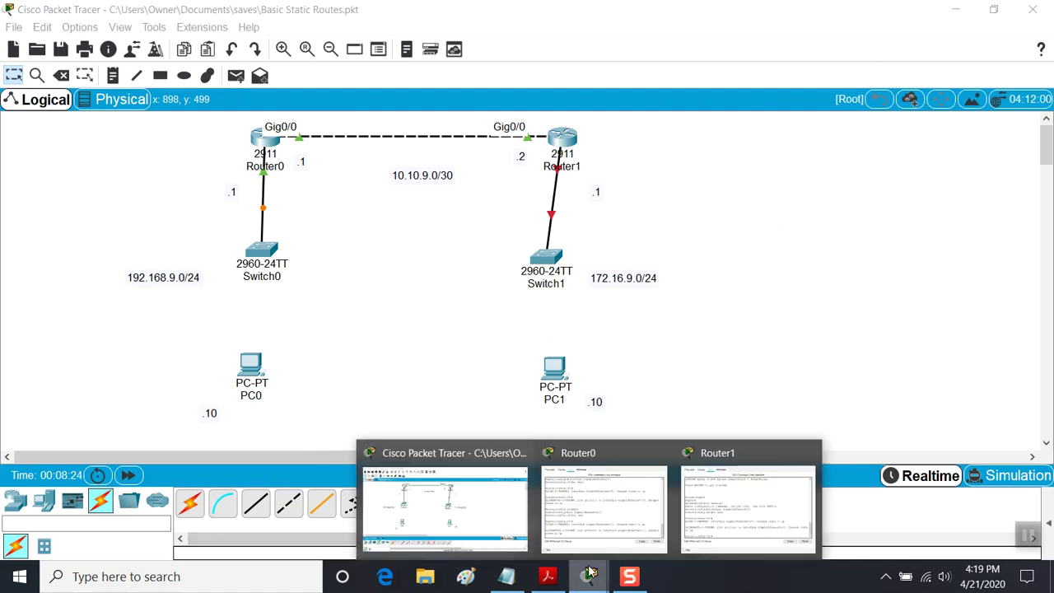
left_click(733, 510)
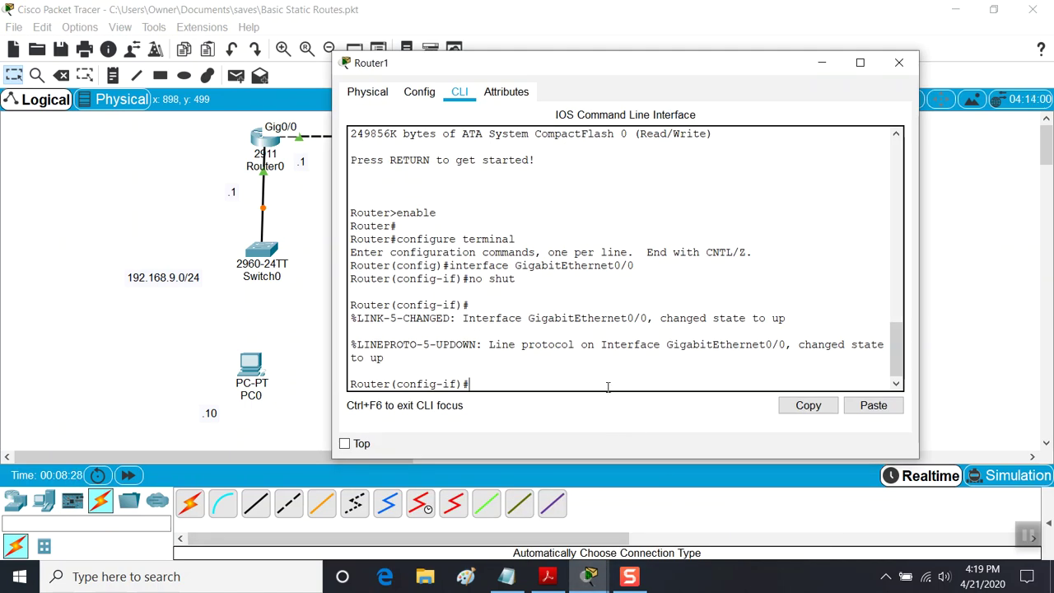
type("exit")
key("Return")
type("int")
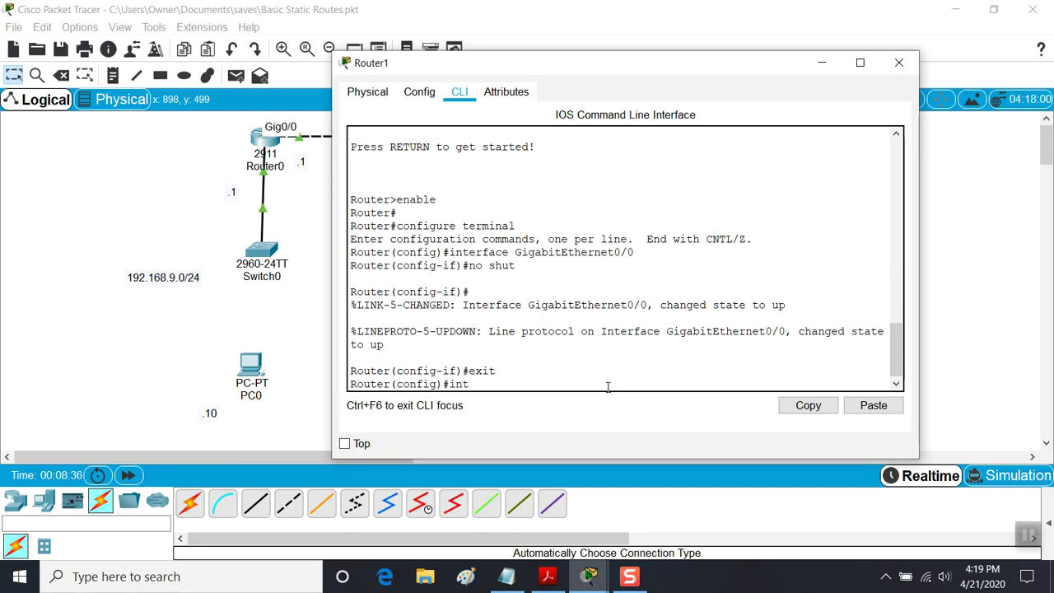
type(" GigabitEthernet")
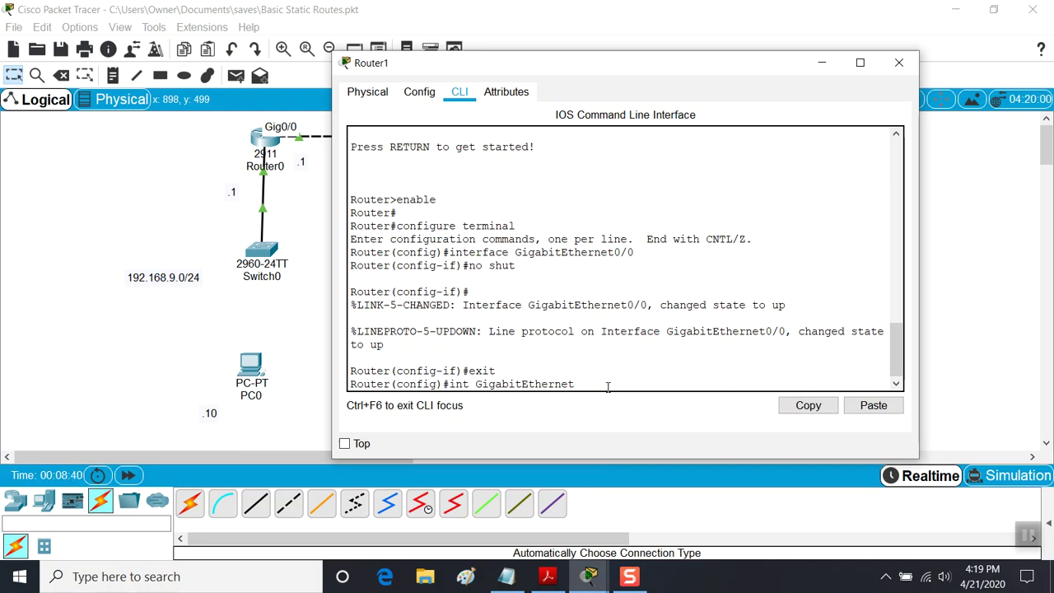
type("0/1")
key("Return")
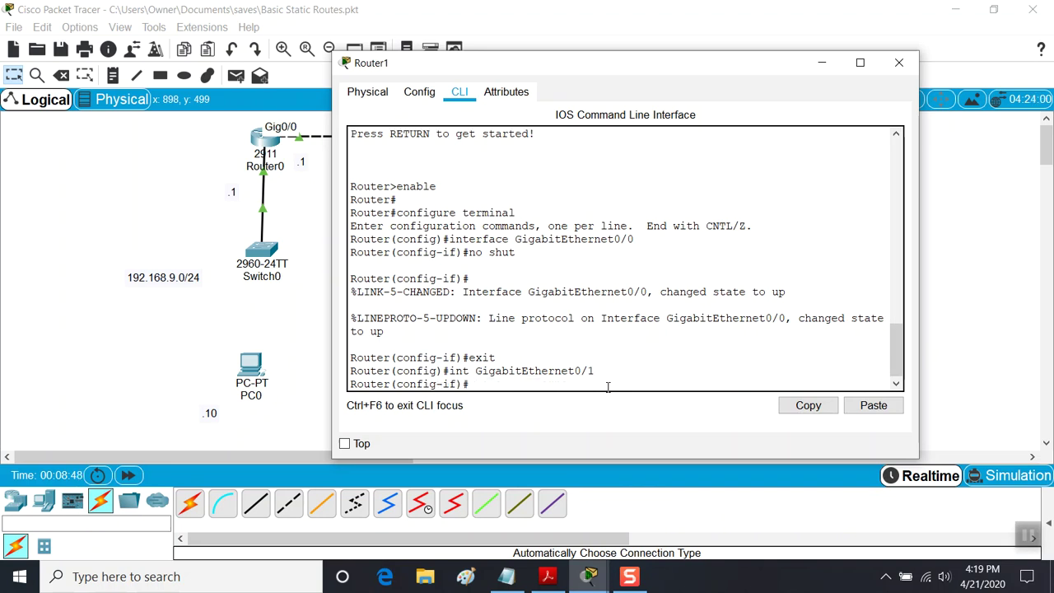
type("no shut")
key("Return")
key("Return")
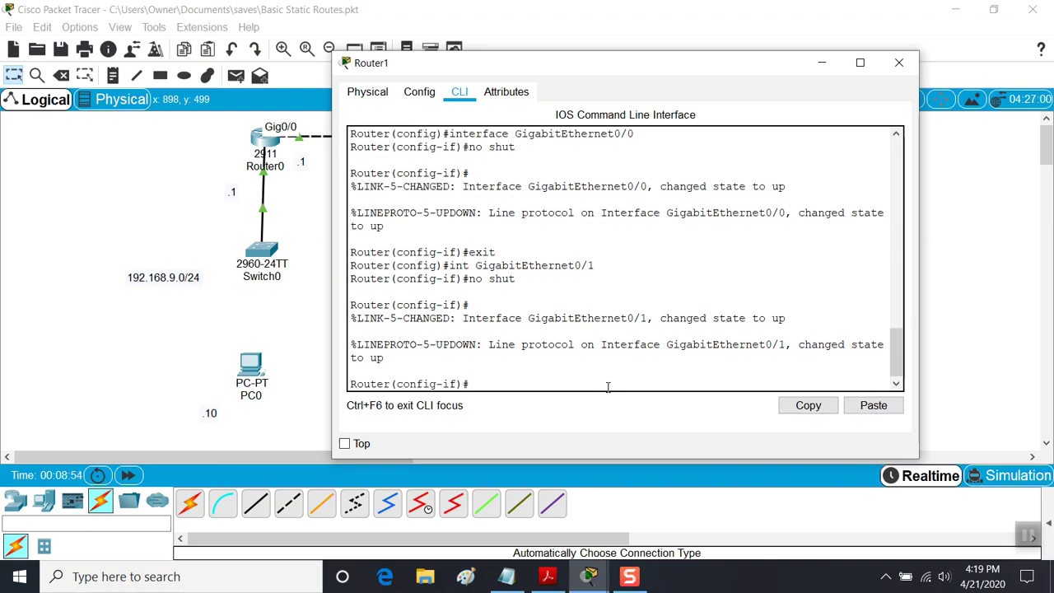
left_click(822, 62)
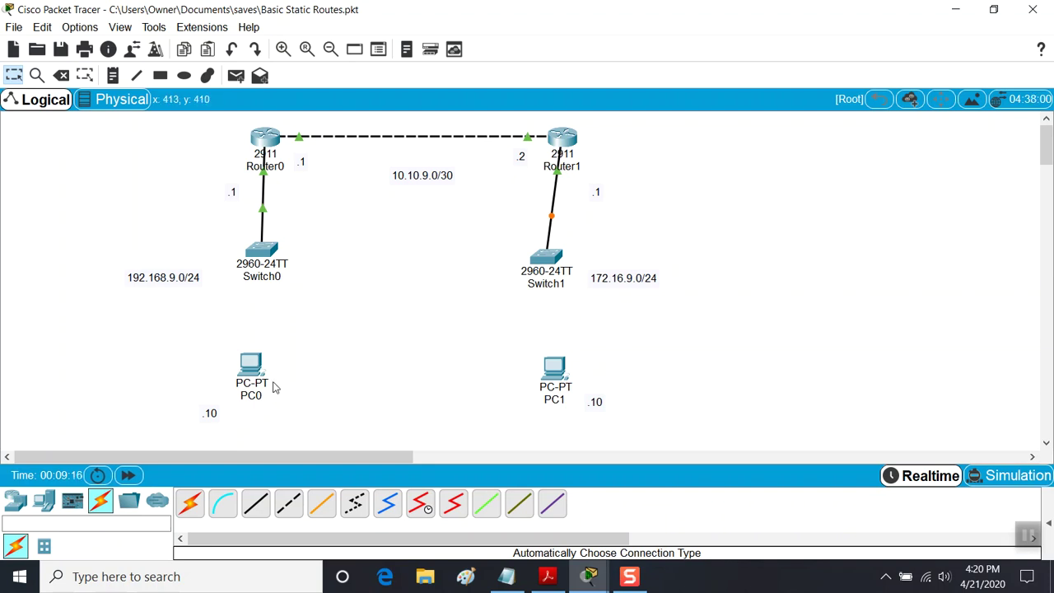
left_click(251, 370)
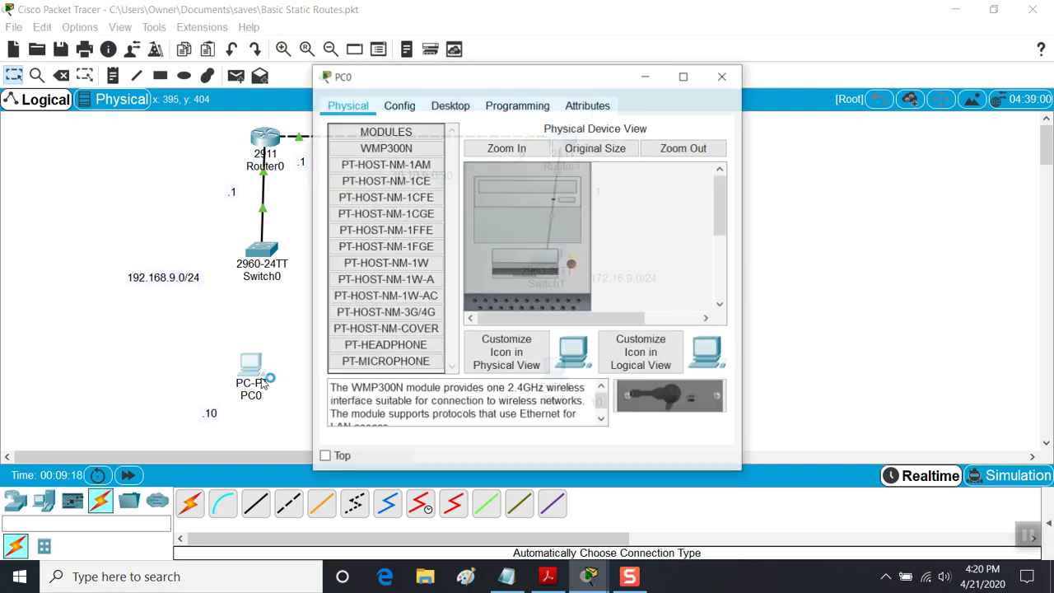
left_click(398, 106)
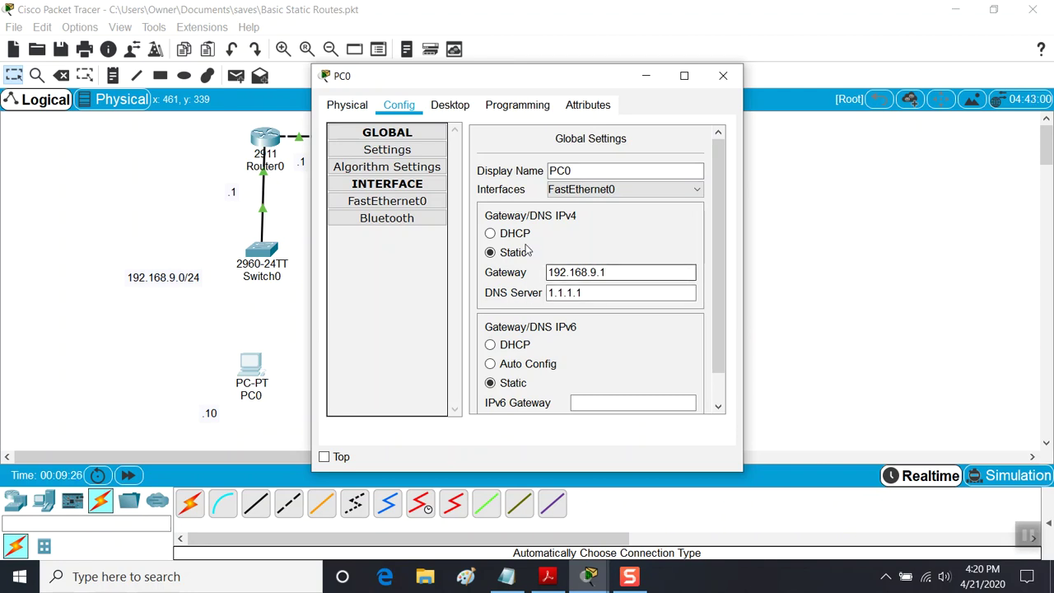
left_click(437, 201)
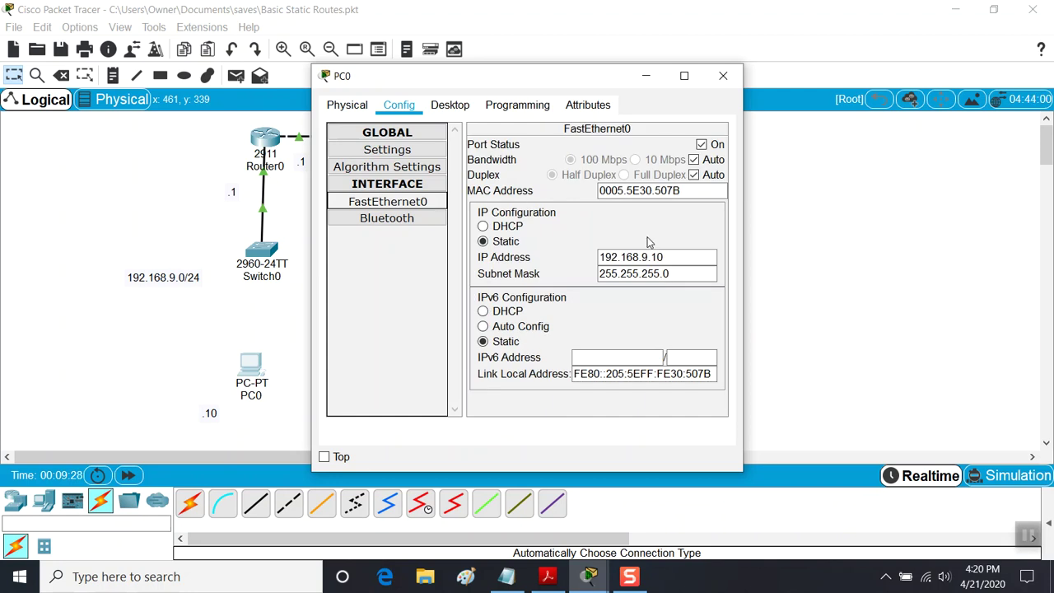
left_click(664, 256)
left_click(652, 80)
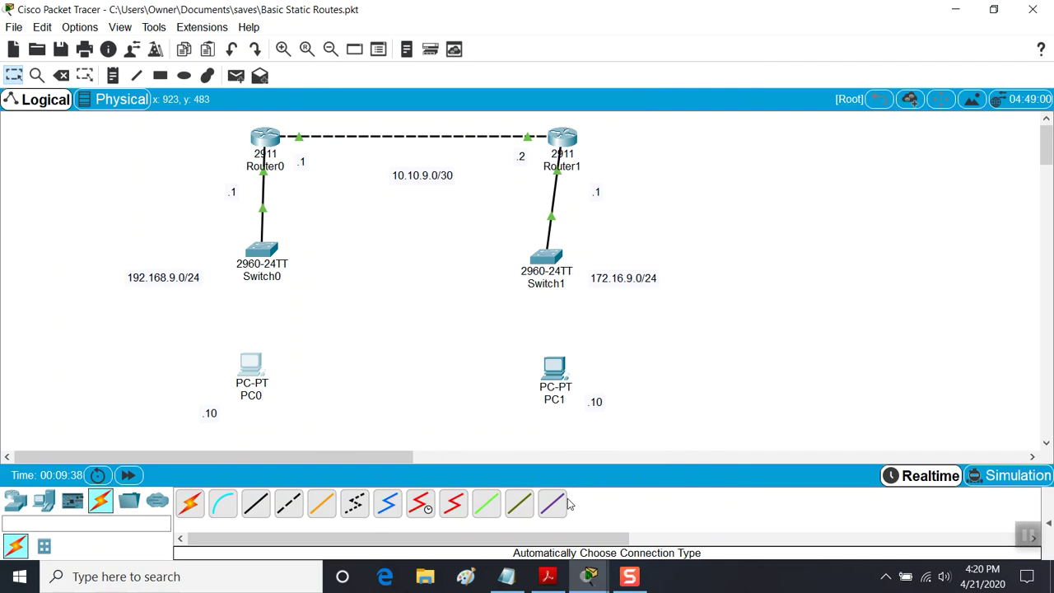
- Review PC1's gateway 172.16.9.1, DNS 1.1.1.1 and FastEthernet0 address 172.16.9.10/255.255.255.0
left_click(555, 370)
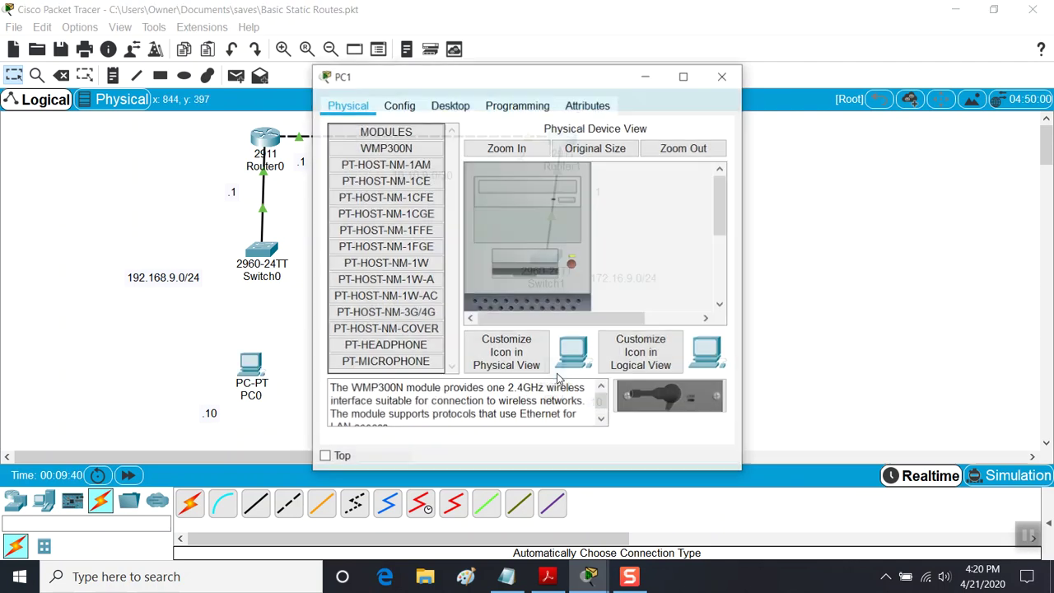
left_click(402, 108)
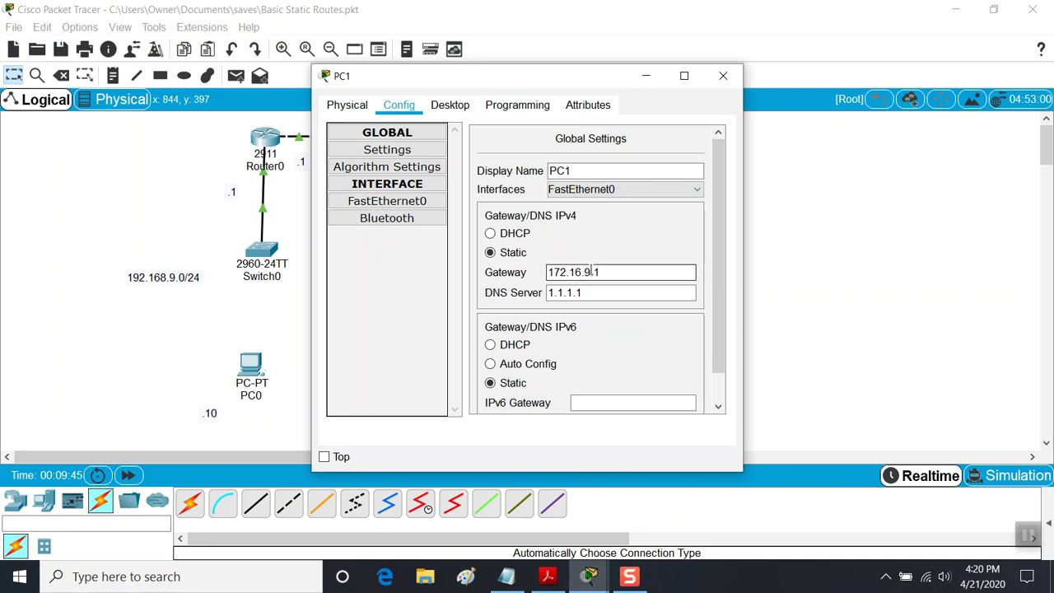
left_click(401, 204)
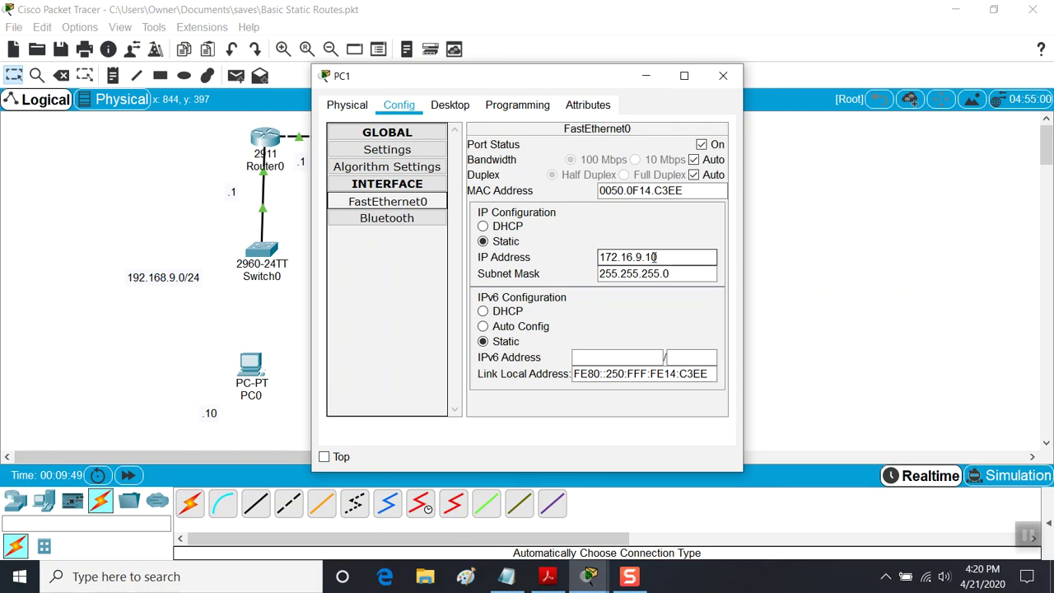
left_click_drag(647, 257, 659, 257)
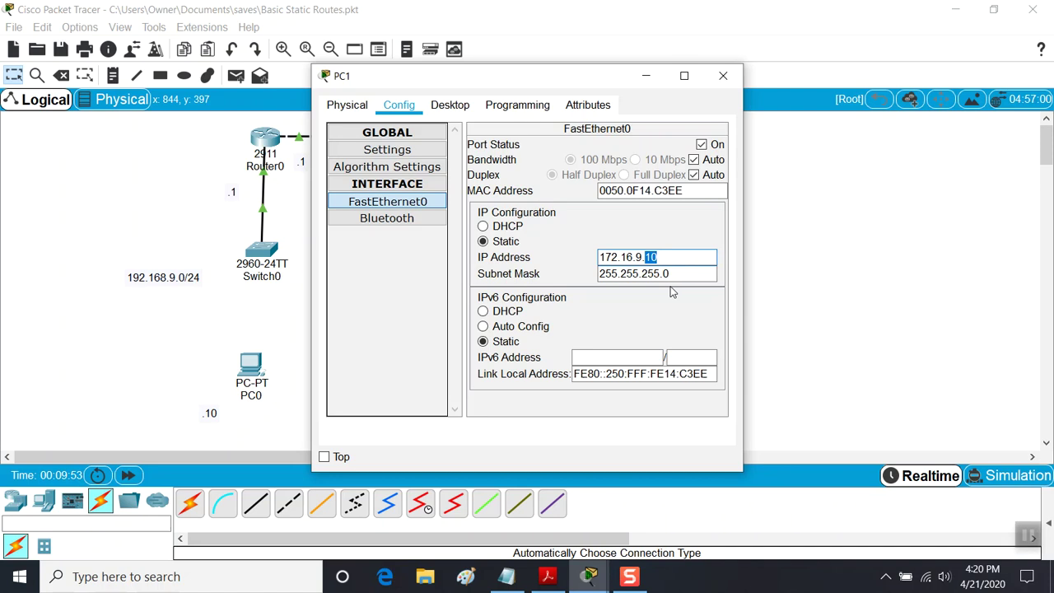
left_click(600, 258)
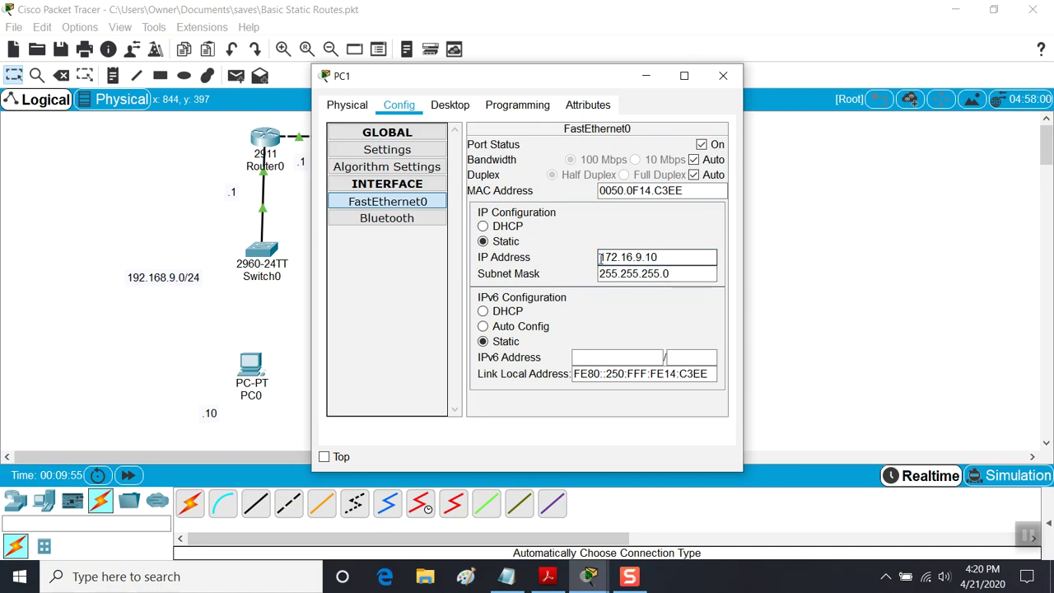
left_click_drag(601, 258, 647, 257)
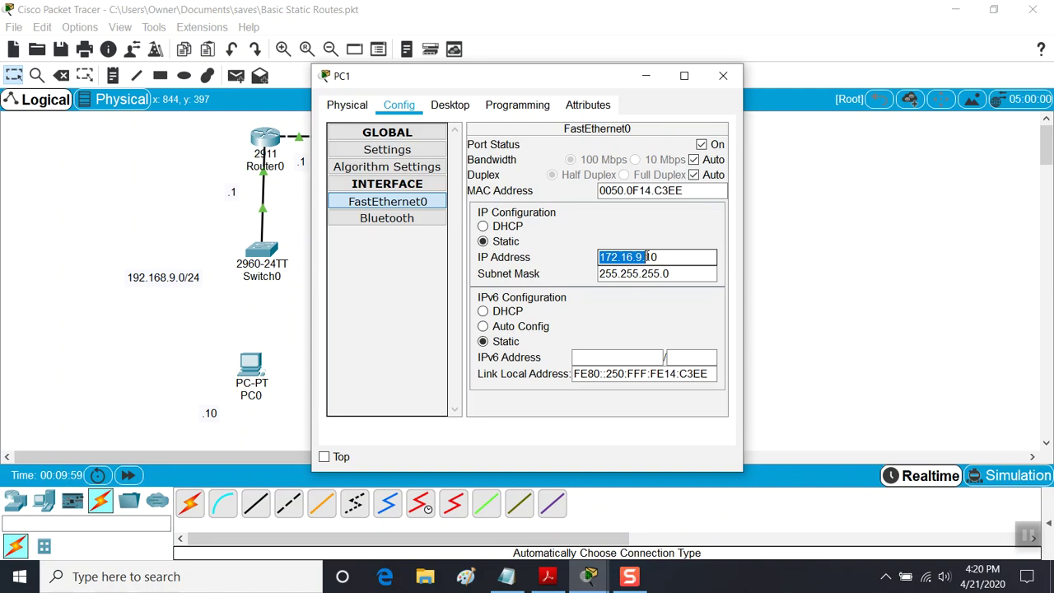
left_click(657, 84)
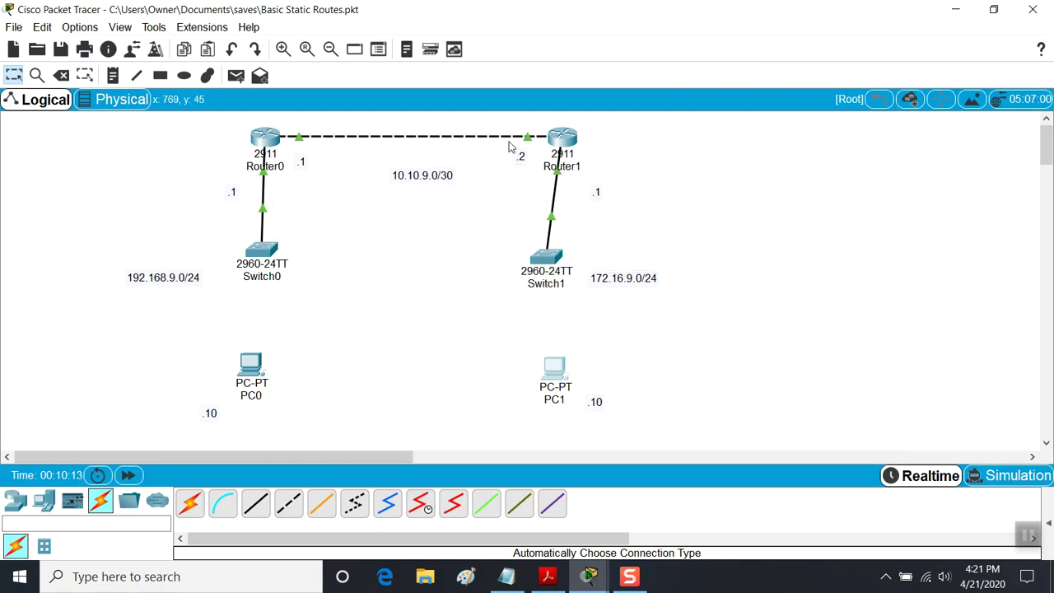
- Cable PC0 to Switch0 using an automatic connection
mouse_move(237, 388)
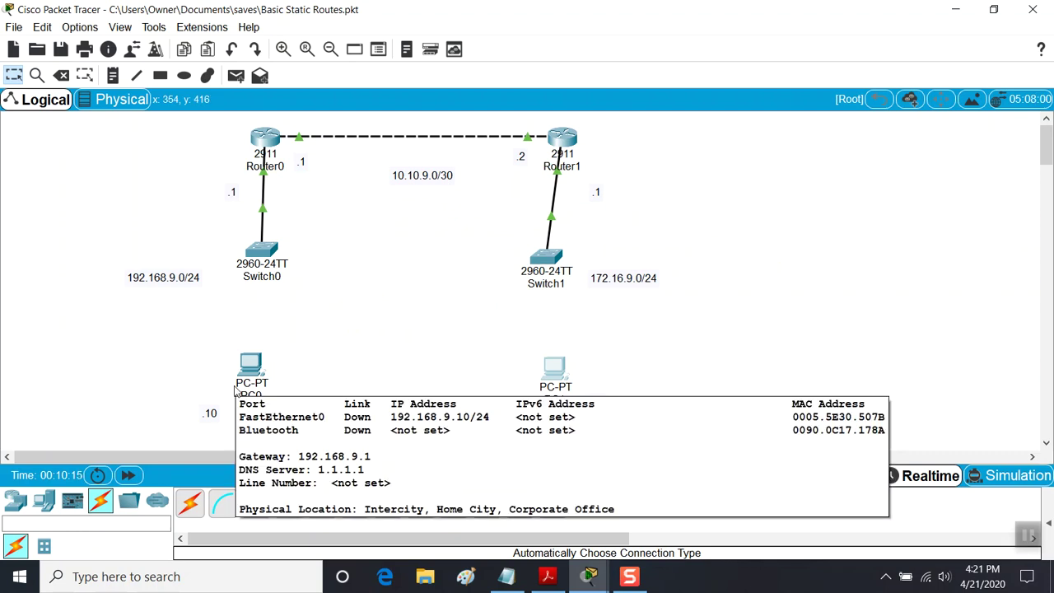
mouse_move(565, 370)
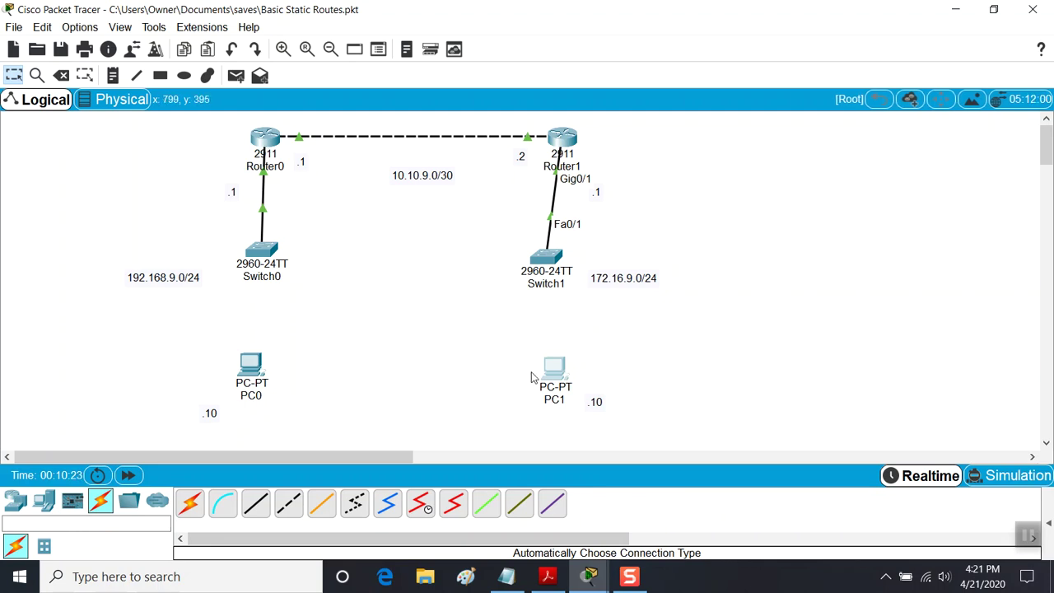
left_click(187, 506)
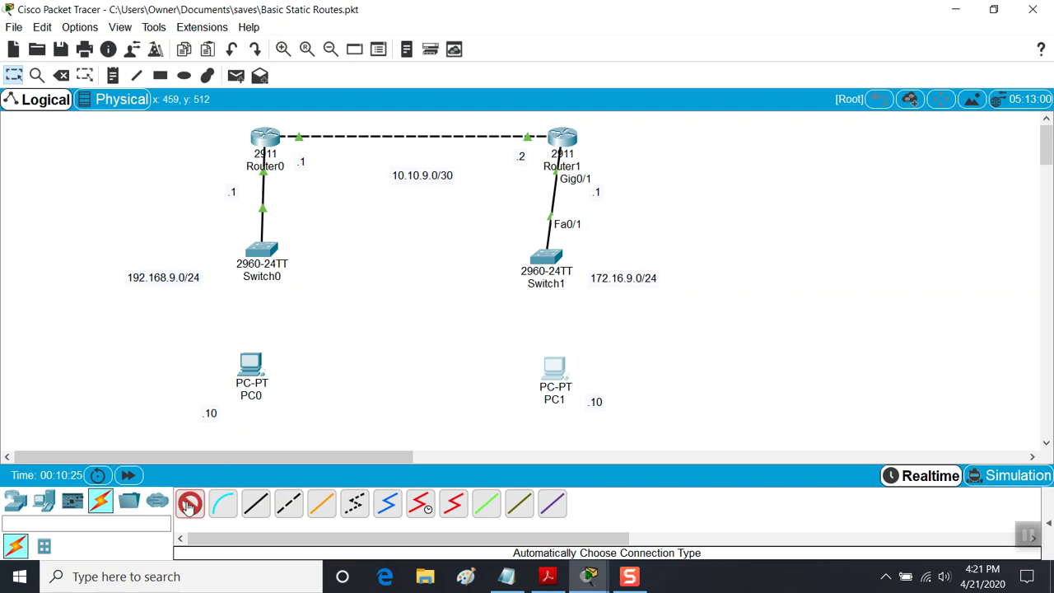
left_click(251, 368)
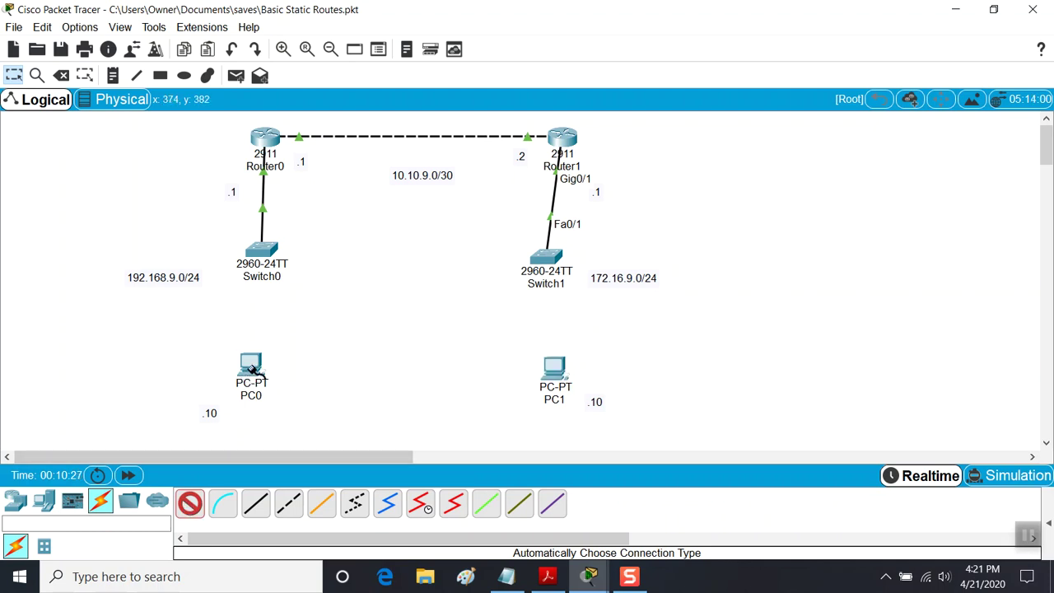
left_click(262, 252)
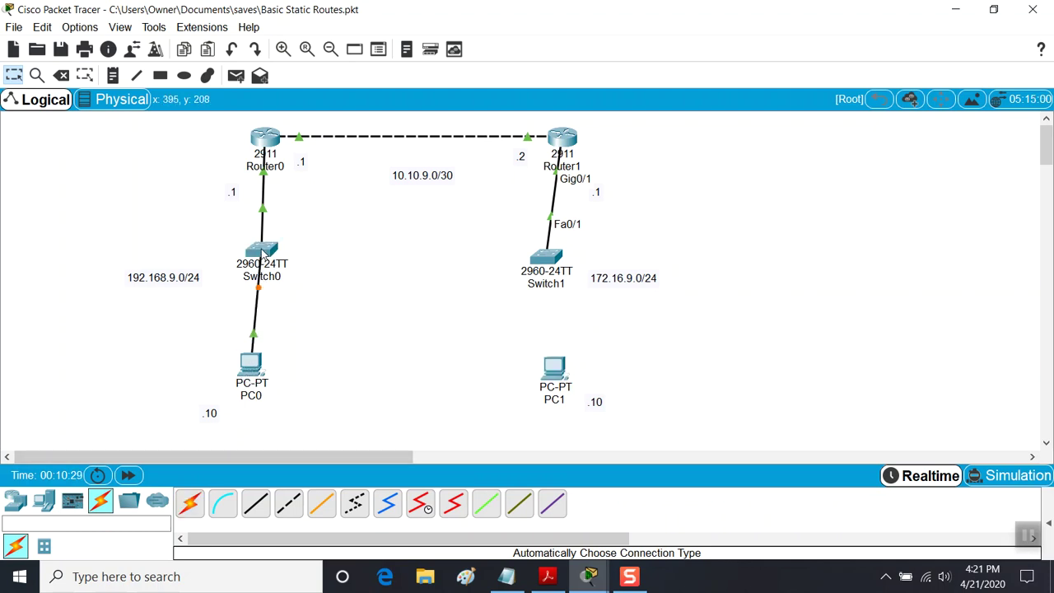
- Cable PC1 to Switch1 the same way, then bring up PC0's configuration window
left_click(190, 504)
left_click(554, 371)
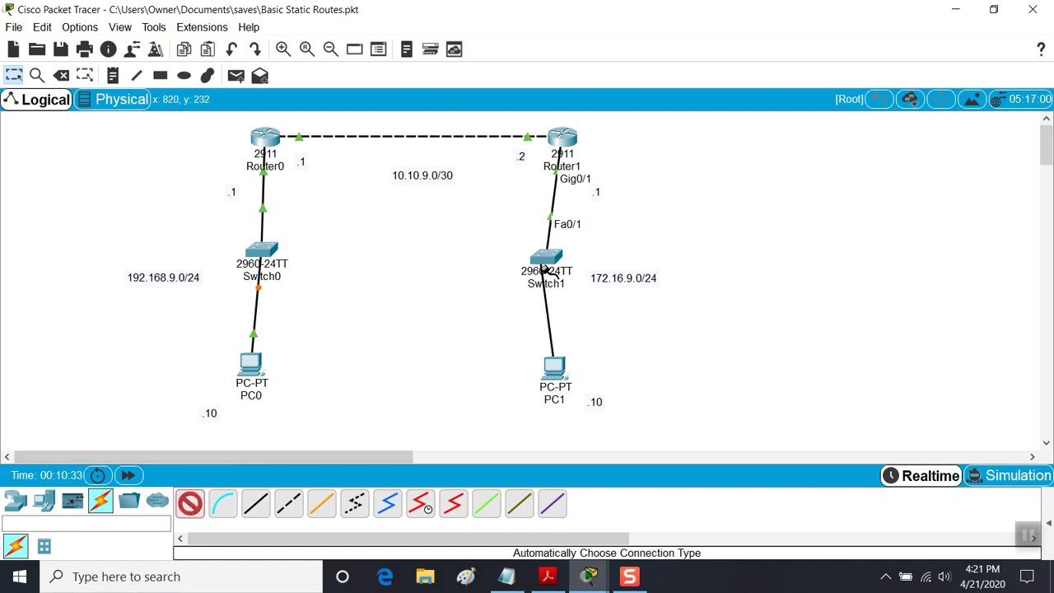
left_click(544, 262)
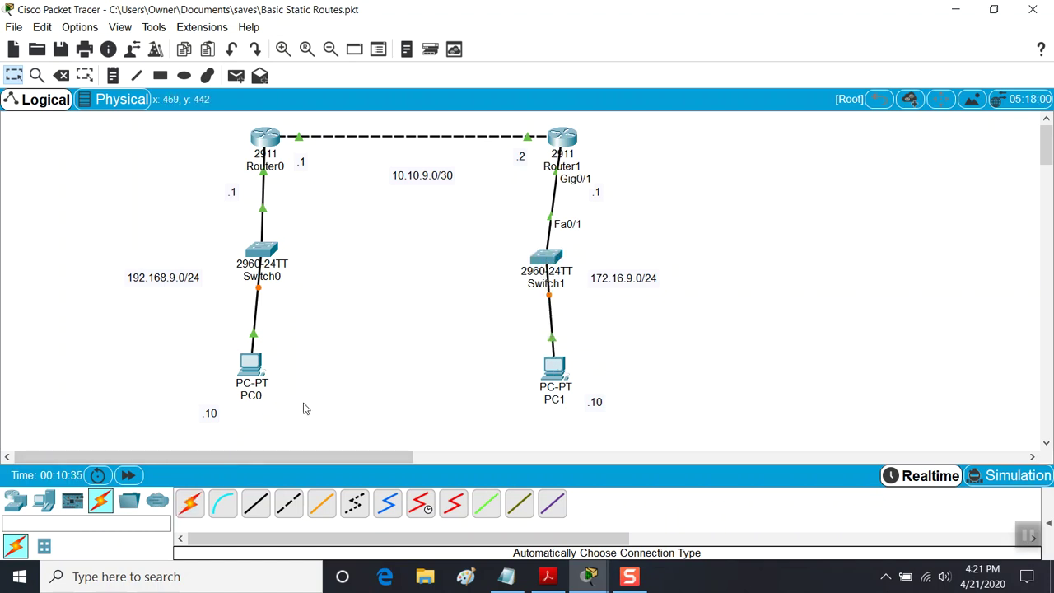
left_click(254, 369)
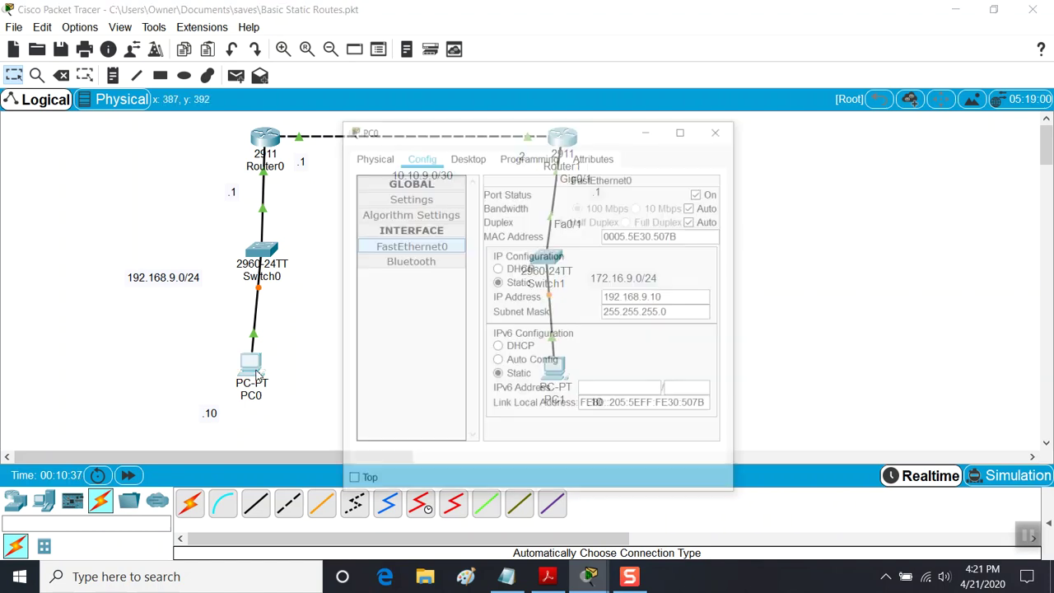
- Open PC0's Command Prompt and run ipconfig to show its addressing
left_click(453, 107)
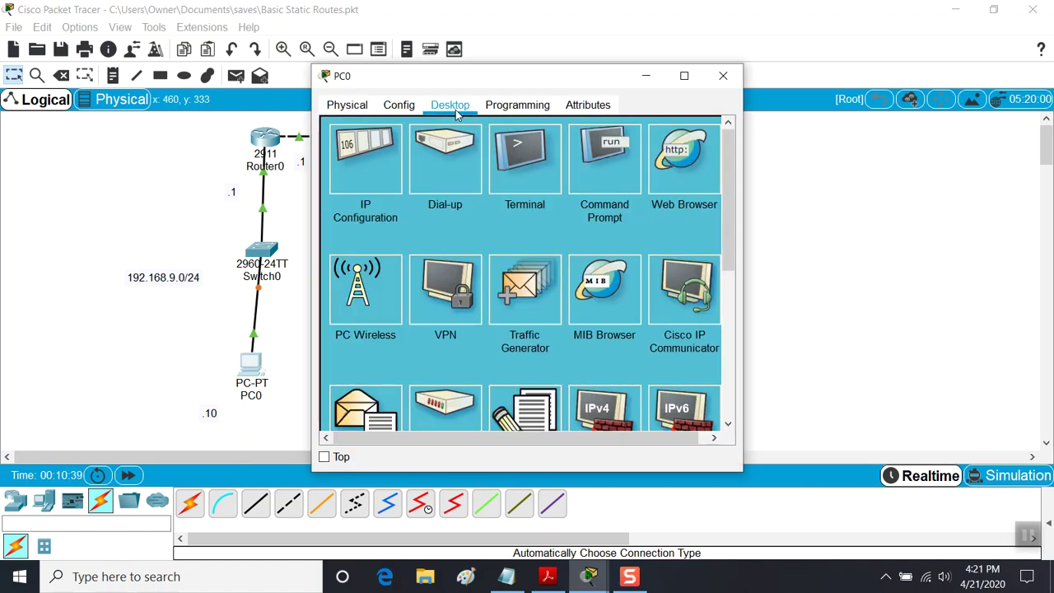
left_click(608, 144)
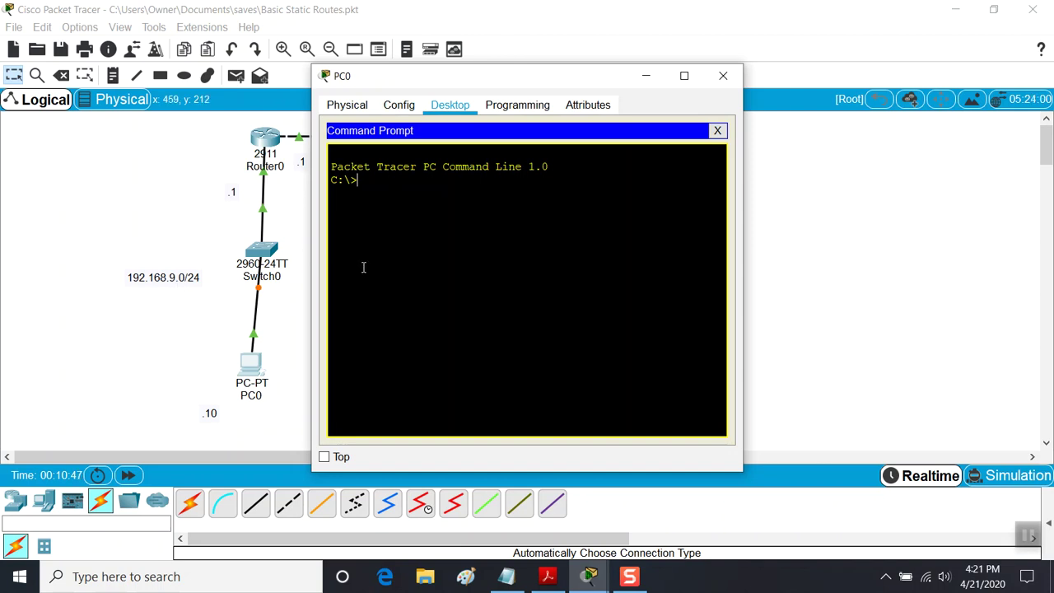
type("ipco")
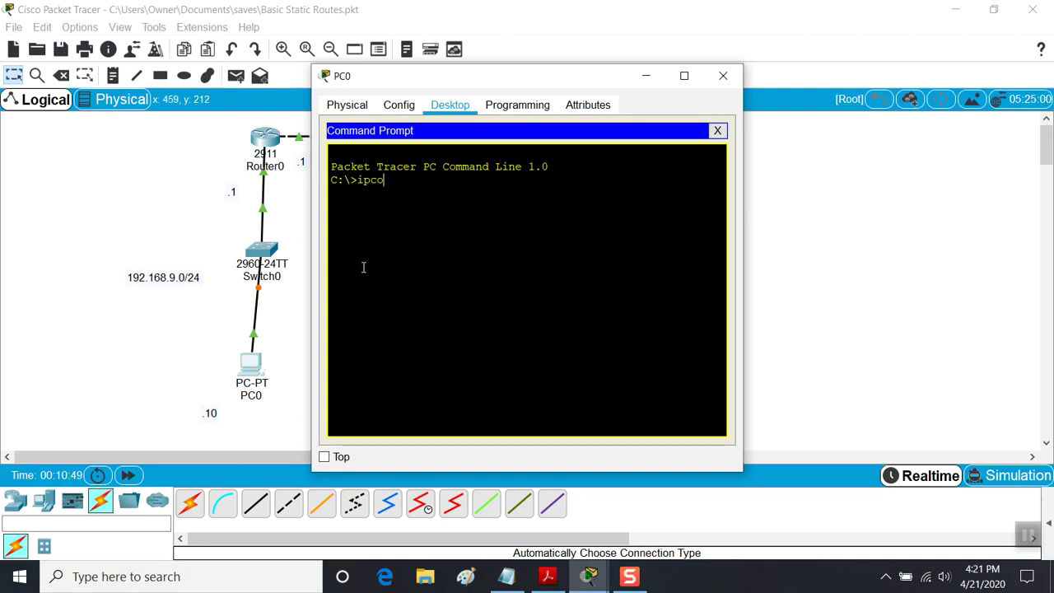
type("nfig")
key("Return")
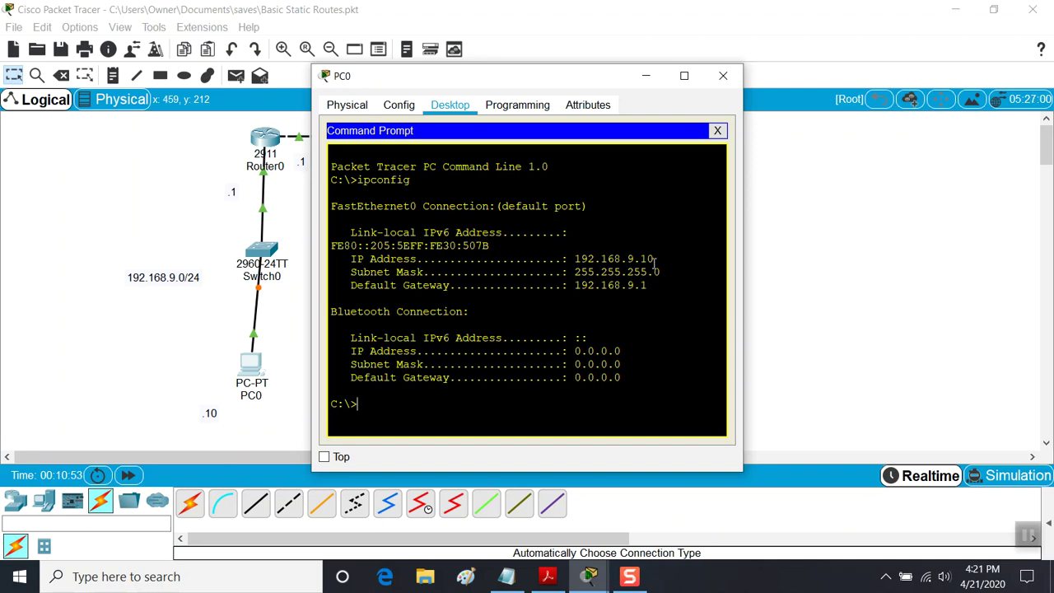
- Ping 192.168.9.1 (succeeds) and 172.16.9.1 (unreachable), then minimize PC0's window
type("ping 192.168.9.")
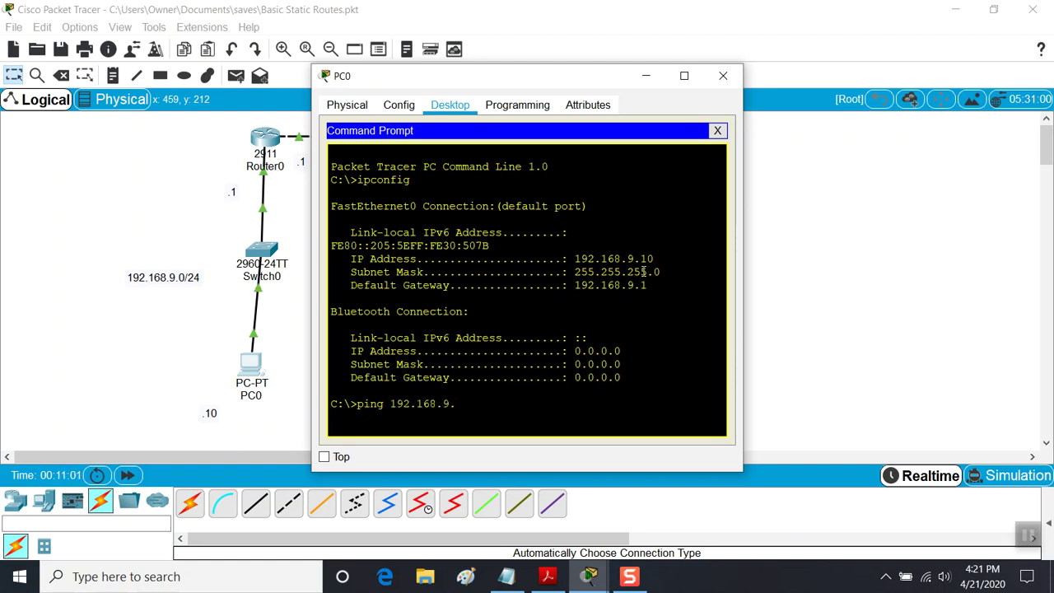
type("1")
key("Return")
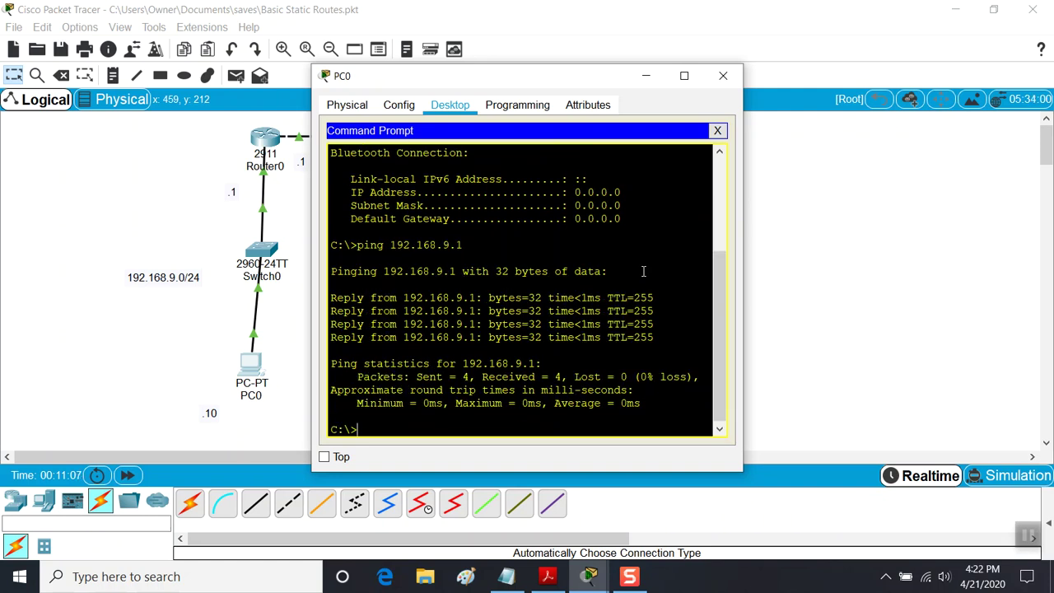
key("Up")
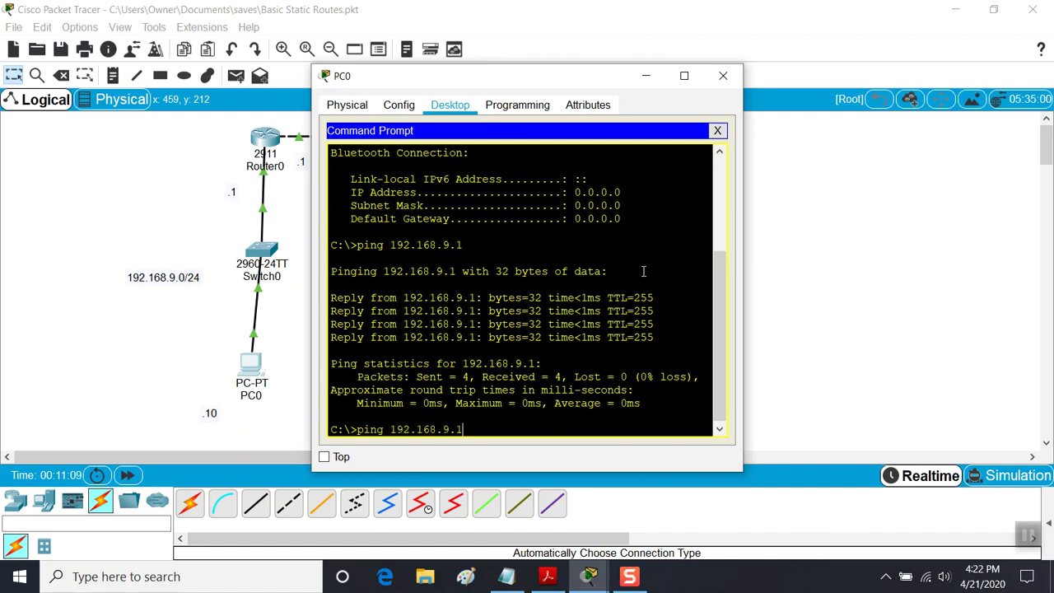
key("BackSpace")
key("BackSpace")
key("BackSpace")
key("BackSpace")
key("BackSpace")
key("BackSpace")
key("BackSpace")
key("BackSpace")
key("BackSpace")
type("72.16.9.1")
key("Return")
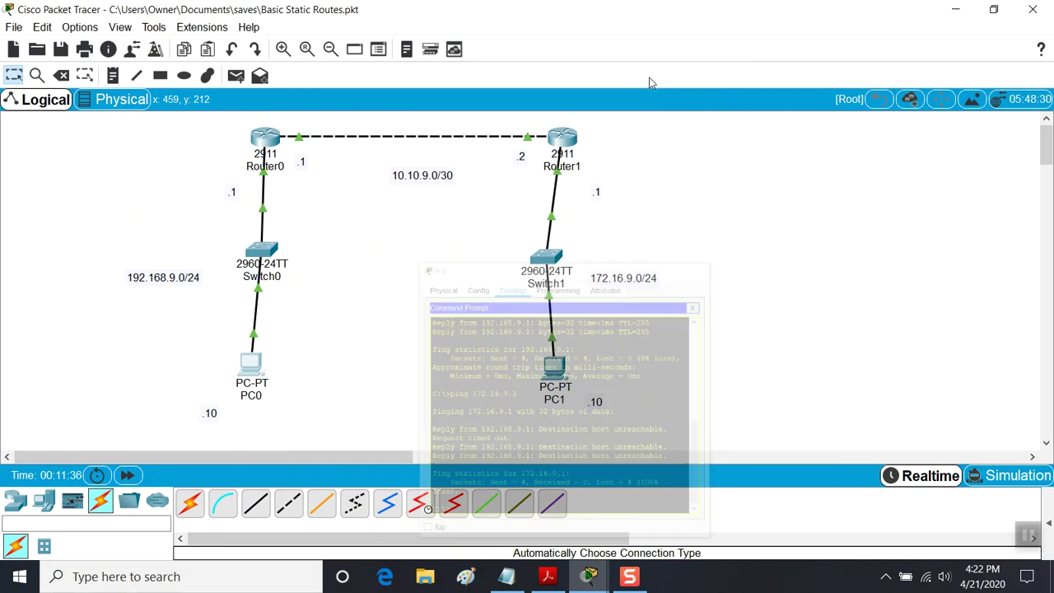
left_click(646, 76)
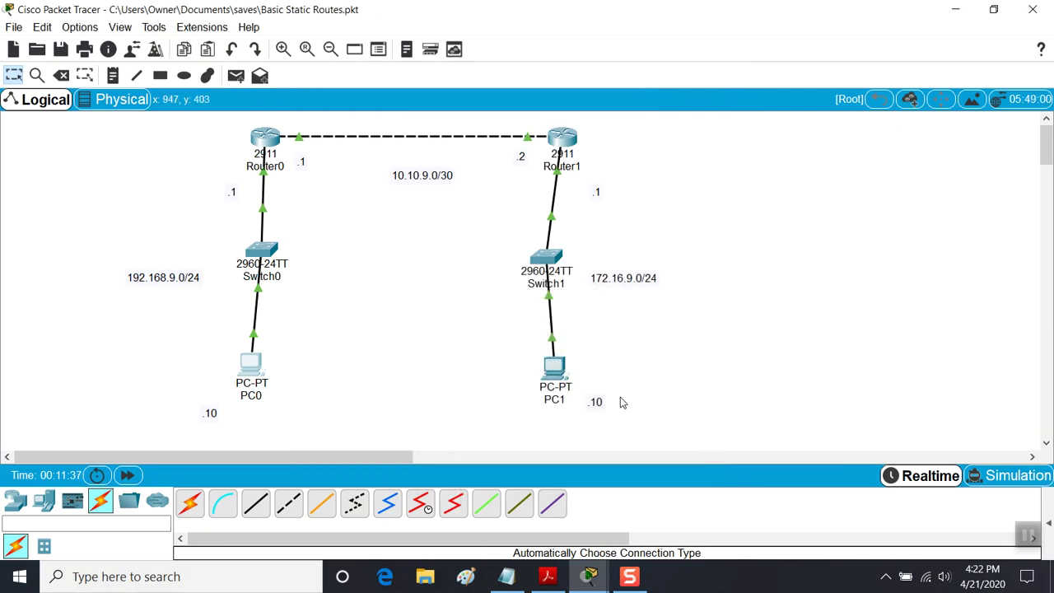
- Open PC1's Command Prompt, run ipconfig, and ping its gateway 172.16.9.1
left_click(555, 368)
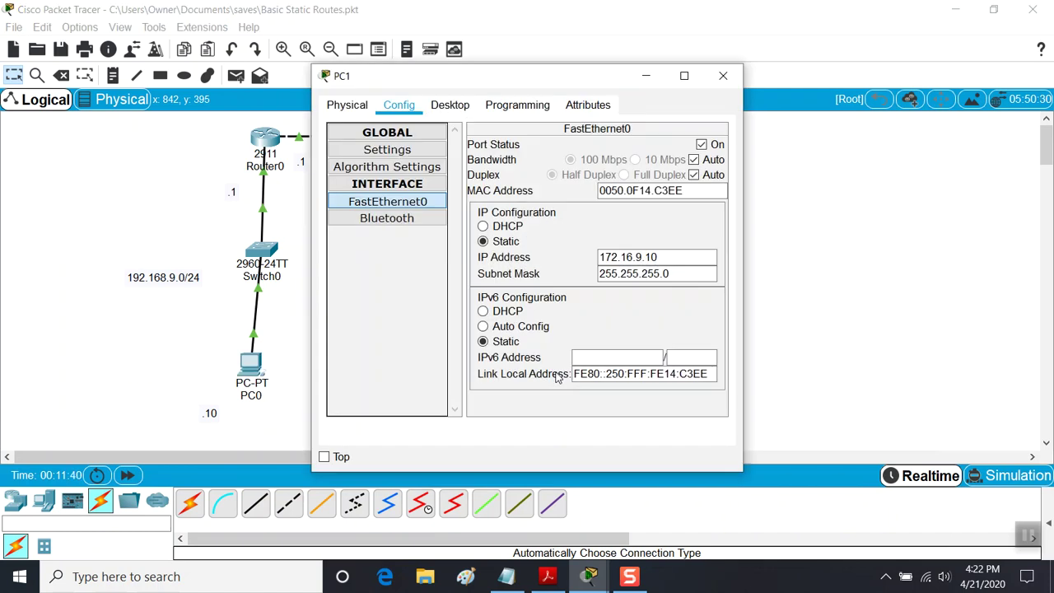
left_click(442, 108)
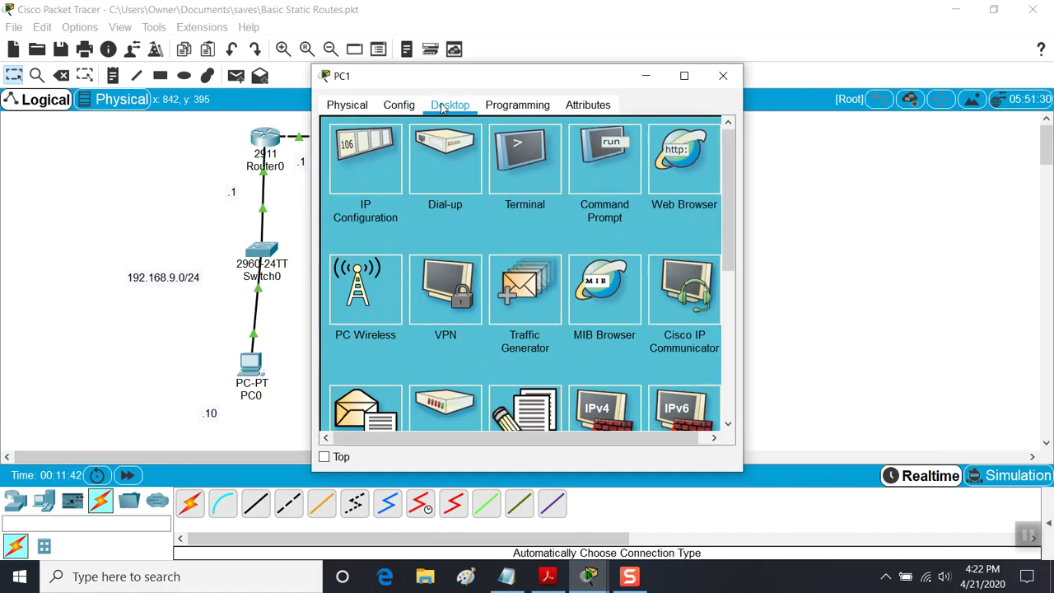
left_click(608, 169)
type("pin")
key("BackSpace")
key("BackSpace")
key("BackSpace")
type("i")
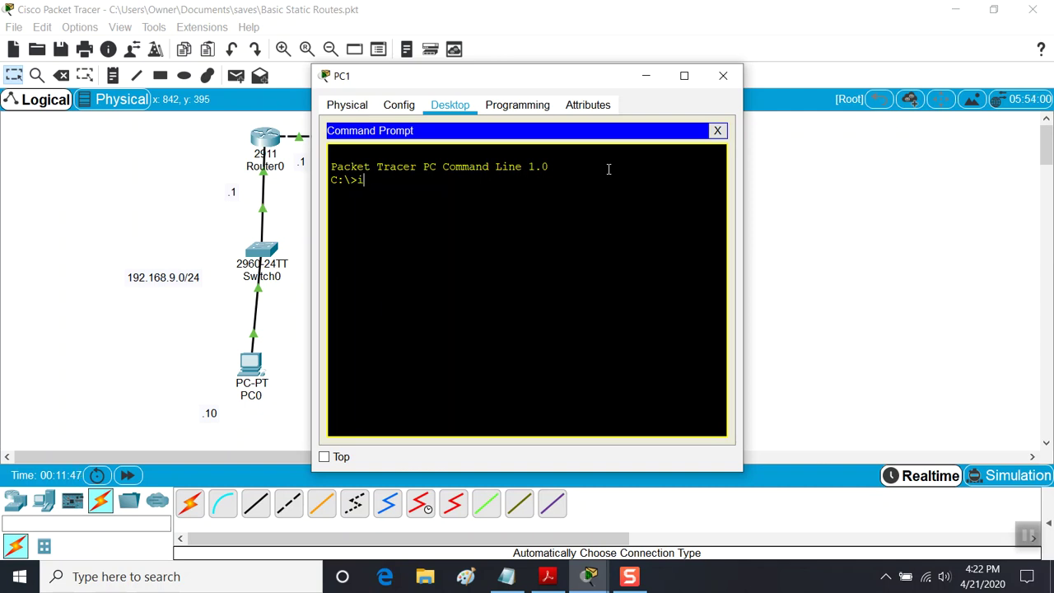
type("pconfig")
key("Return")
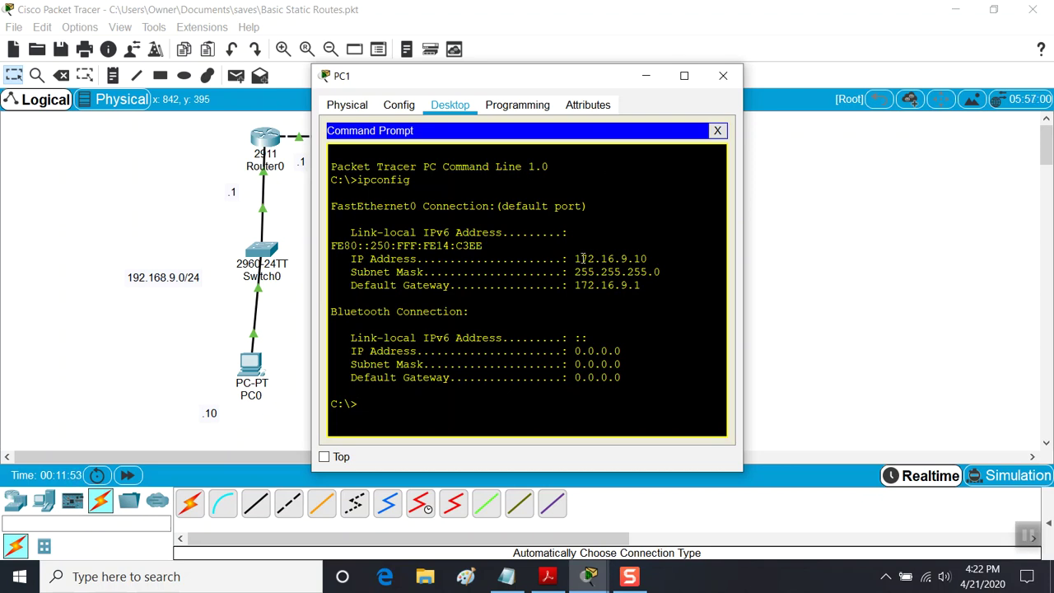
left_click_drag(574, 258, 648, 289)
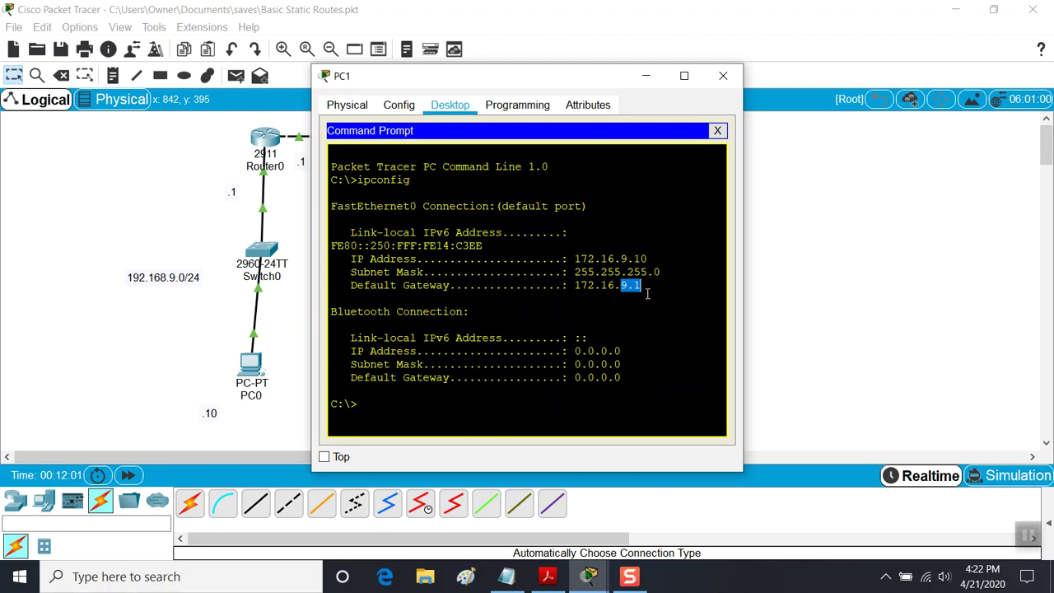
left_click(586, 400)
type("ping 17")
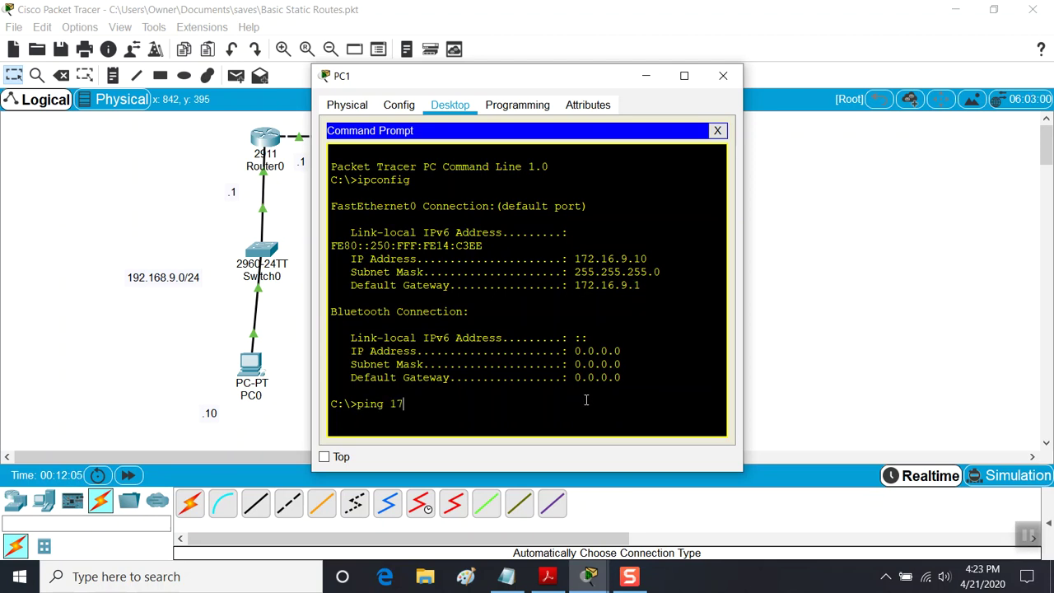
type("2.16.9.1")
key("Return")
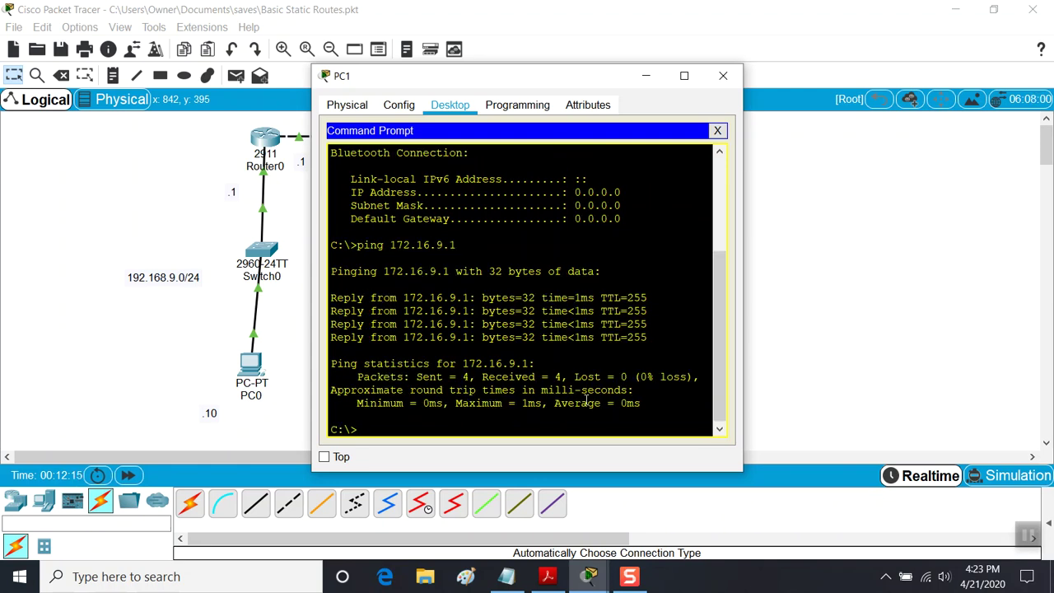
- Ping 192.168.9.1 and 192.168.9.10 from PC1, both failing, then minimize PC1's window
type("ping 192.168")
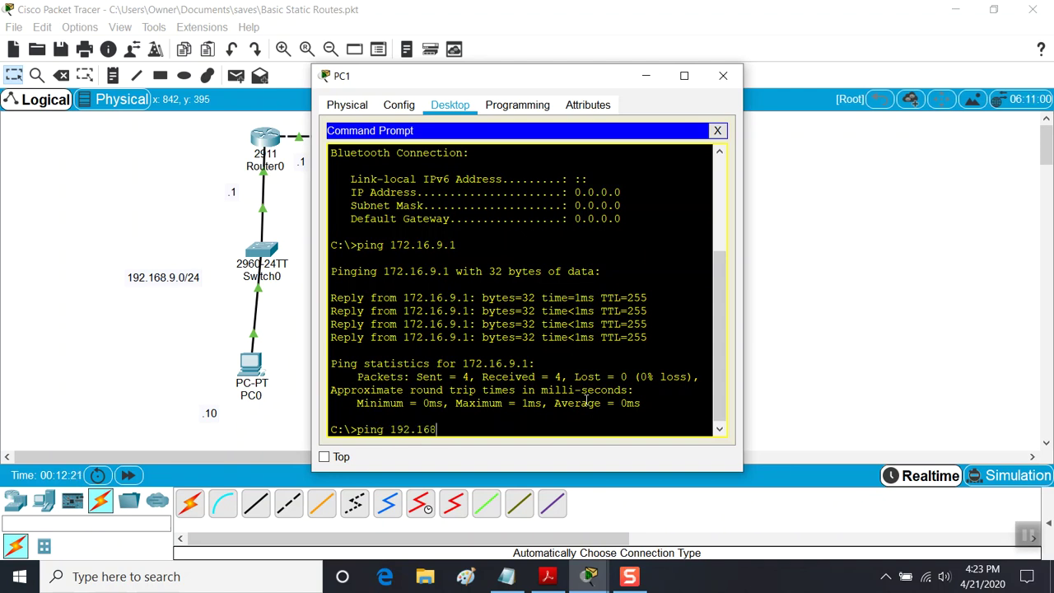
type(".9.1")
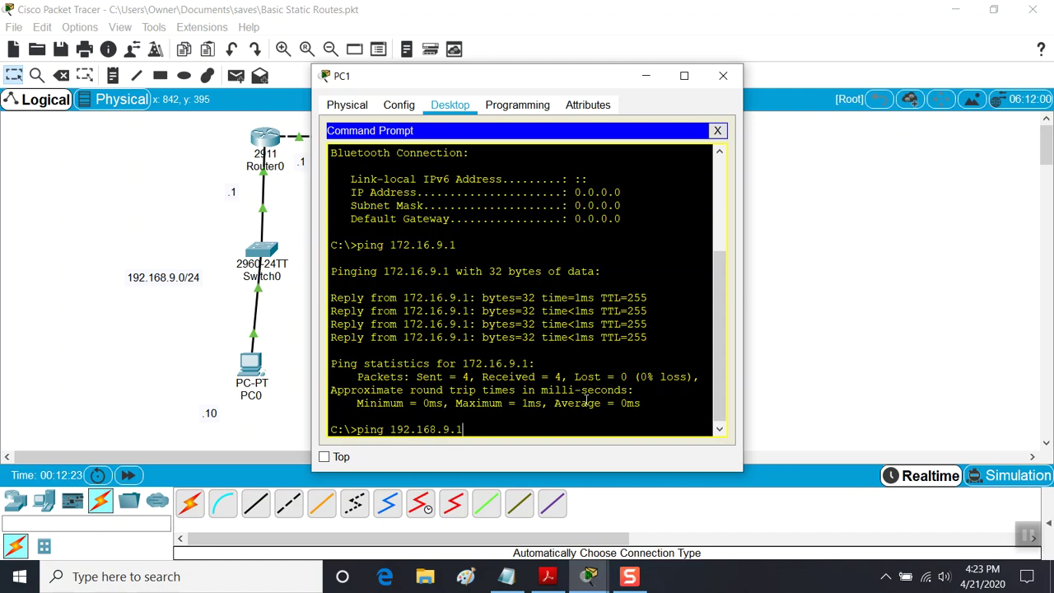
key("Return")
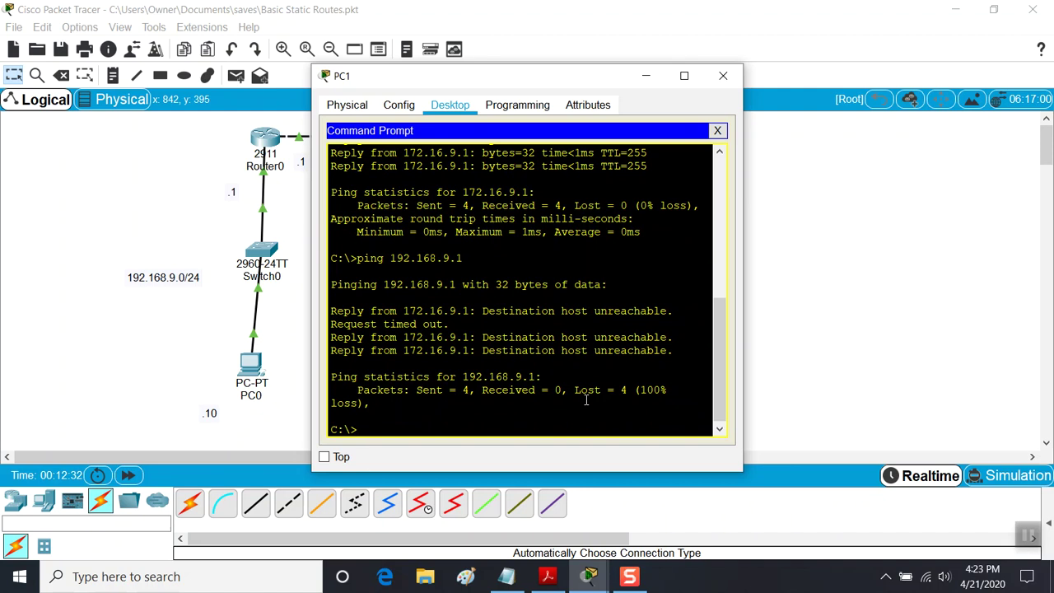
key("Up")
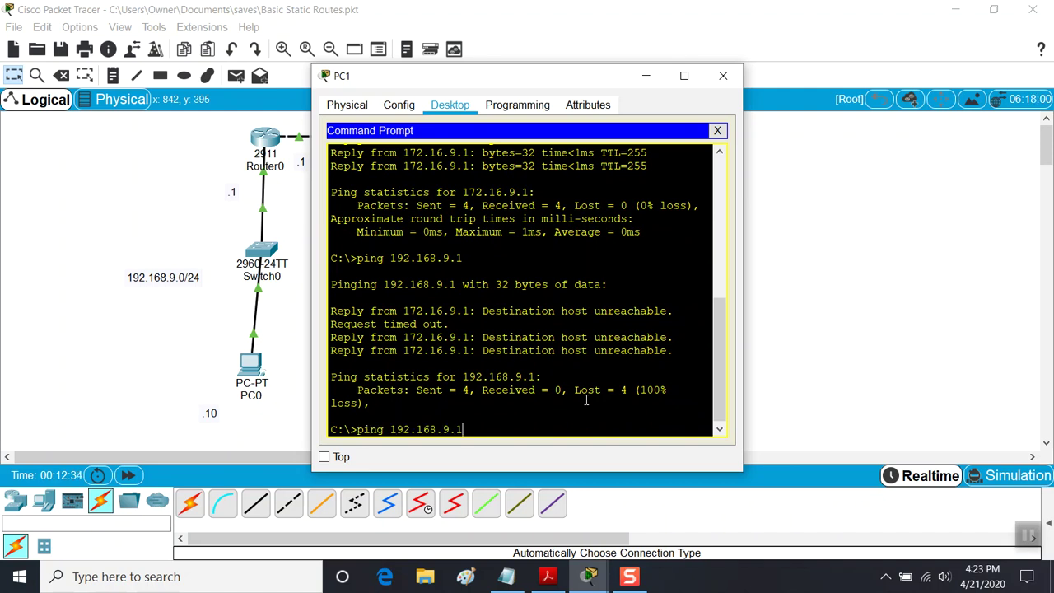
type("0")
key("Return")
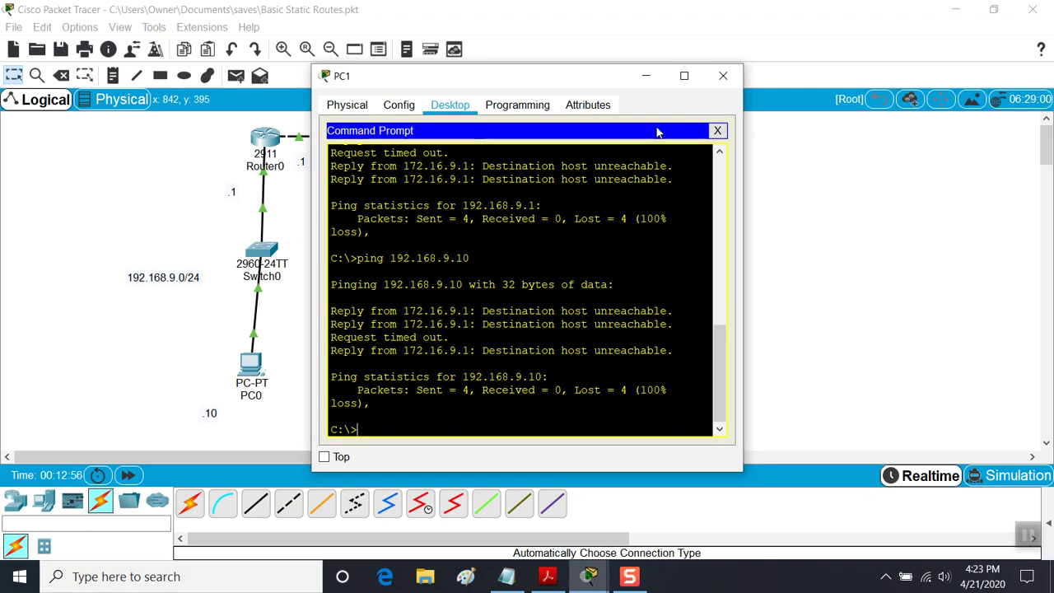
left_click(646, 84)
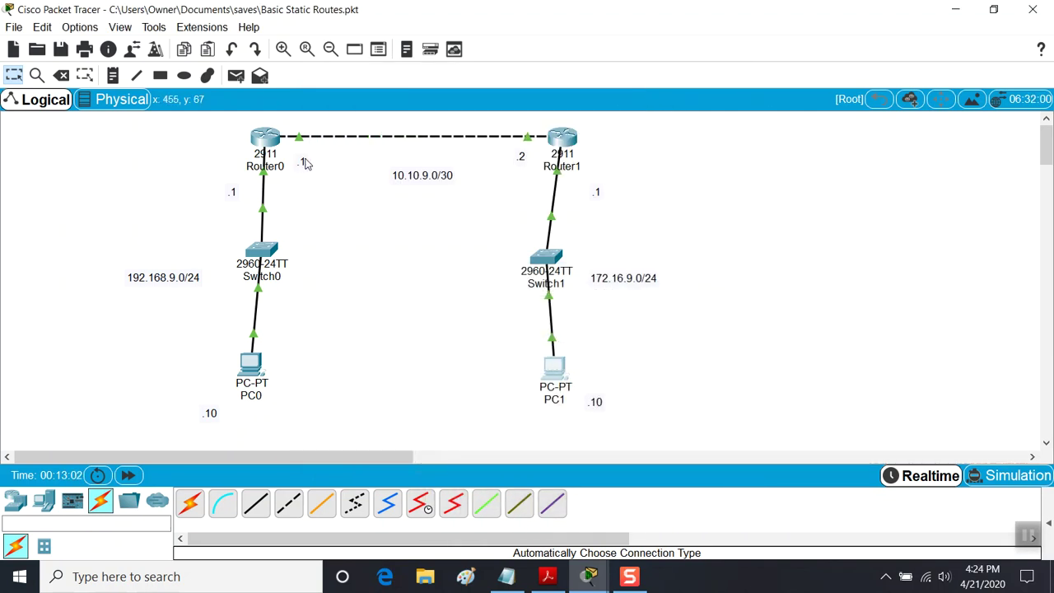
- Restore Router0's CLI, exit interface mode to global configuration, and begin typing 'ip'
mouse_move(589, 577)
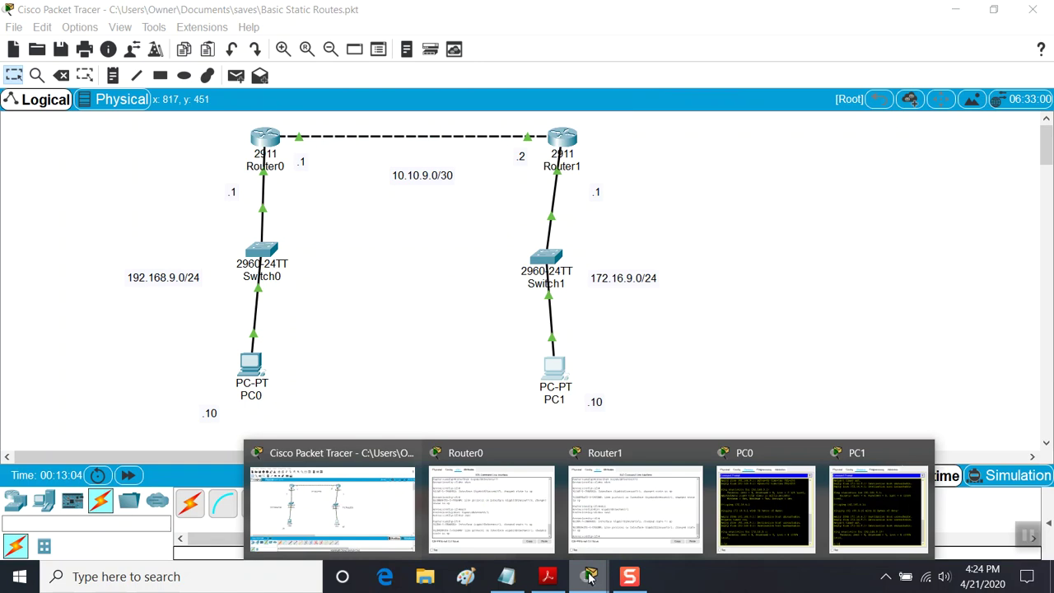
left_click(531, 527)
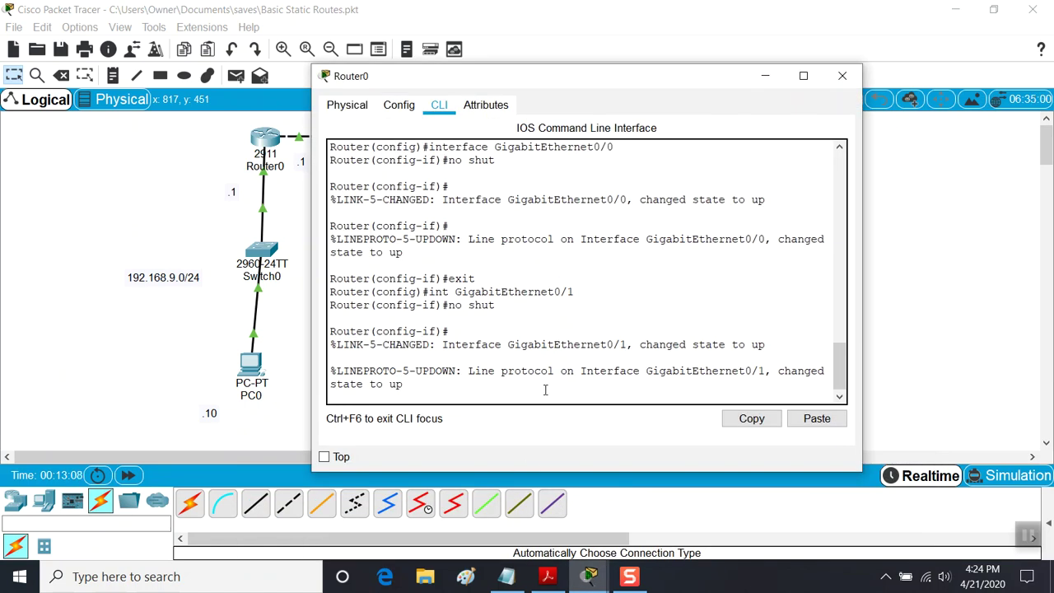
key("Return")
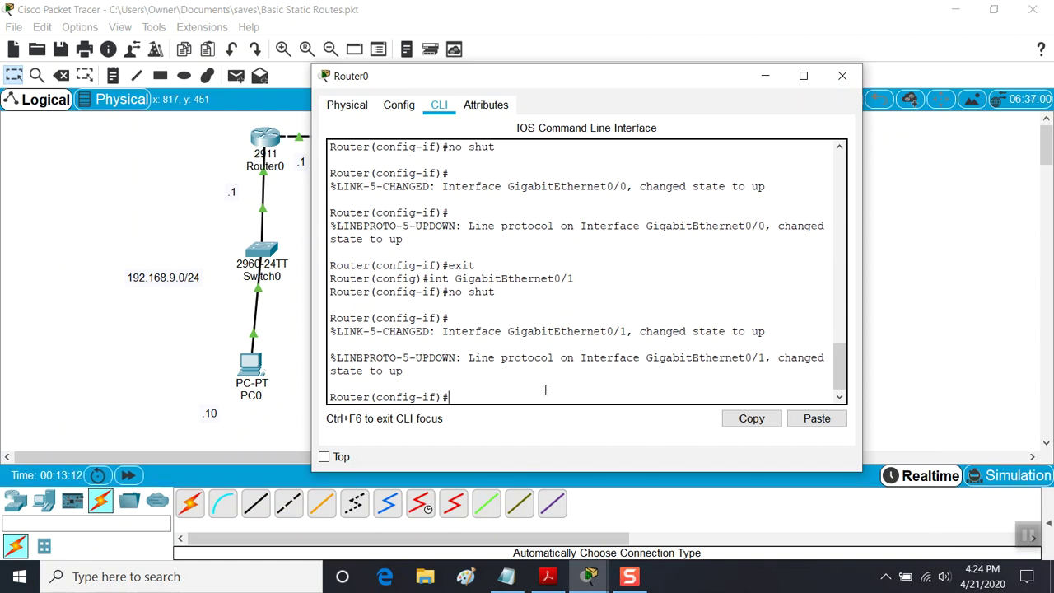
type("exit")
key("Return")
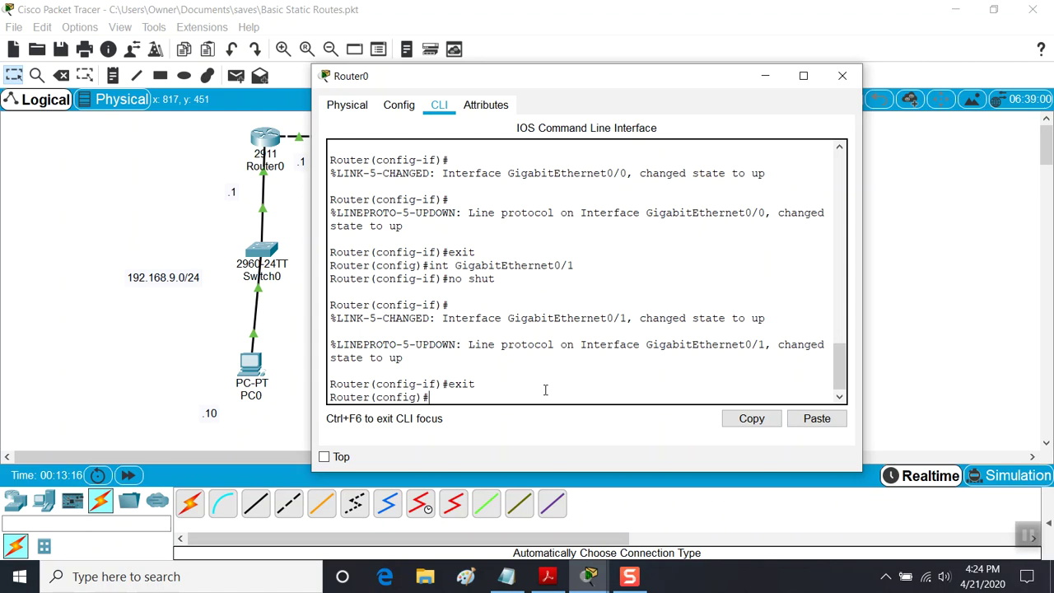
type("ip")
left_click_drag(399, 78, 320, 217)
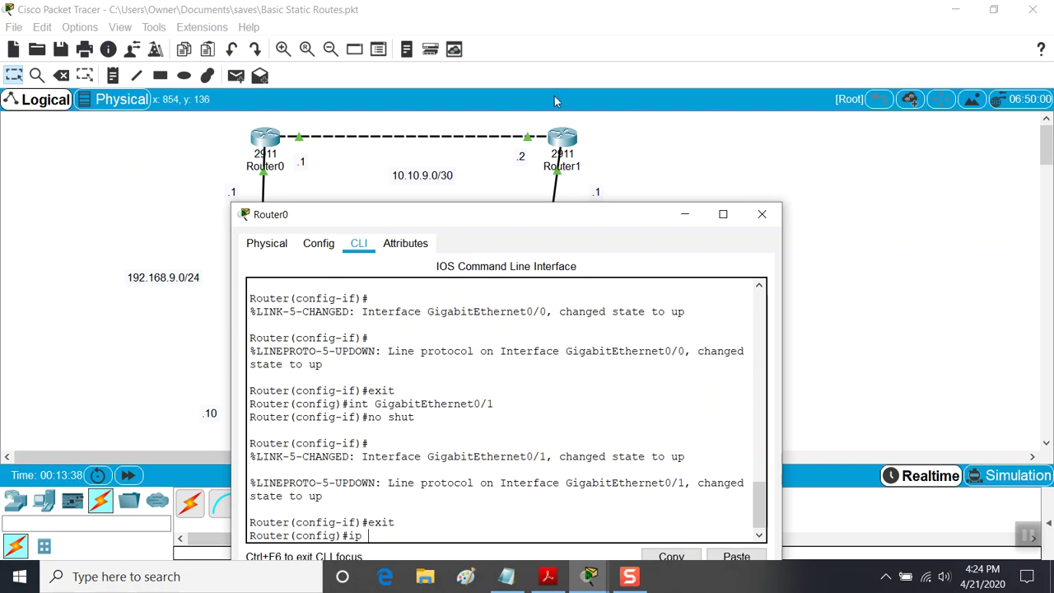
- Enter 'ip route 172.16.9.0 255.255.255.0 10.10.9.2' on Router0
left_click_drag(466, 212, 455, 107)
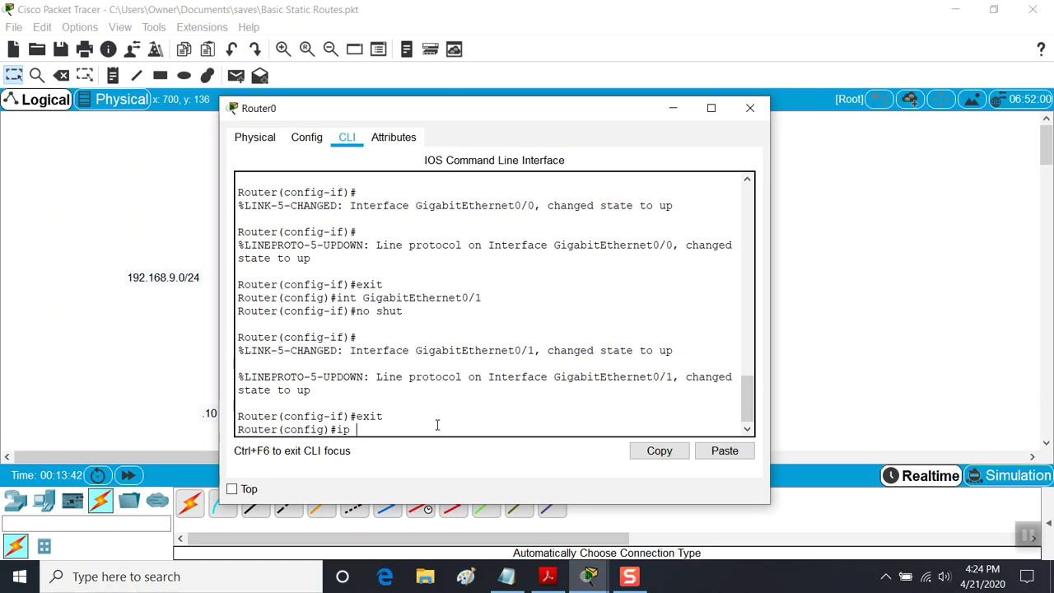
type("route 172.16.9.0")
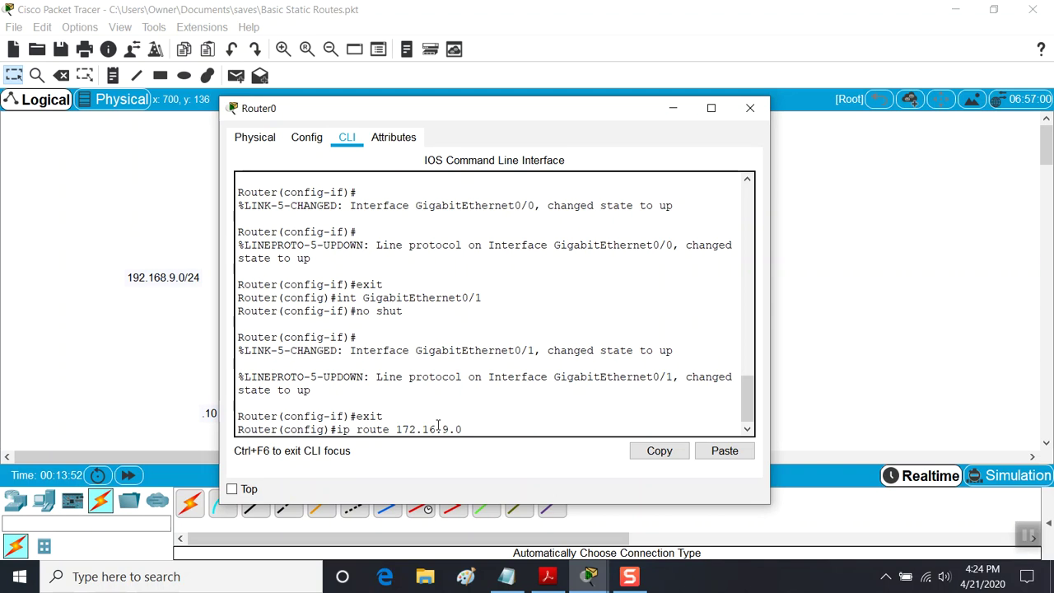
type(" 255.255.255.0")
left_click_drag(452, 114, 514, 267)
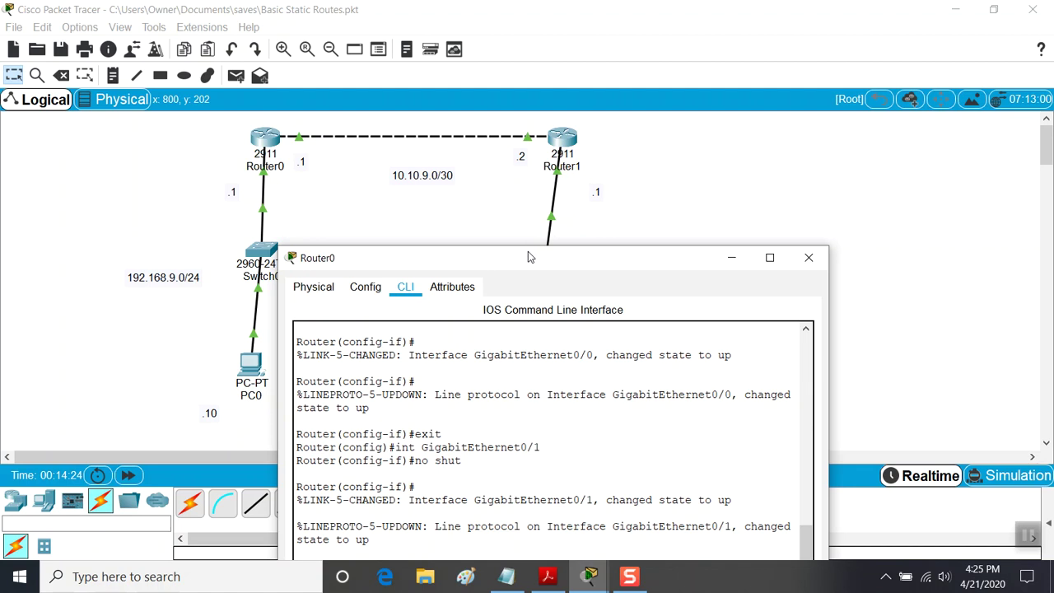
left_click_drag(527, 251, 485, 67)
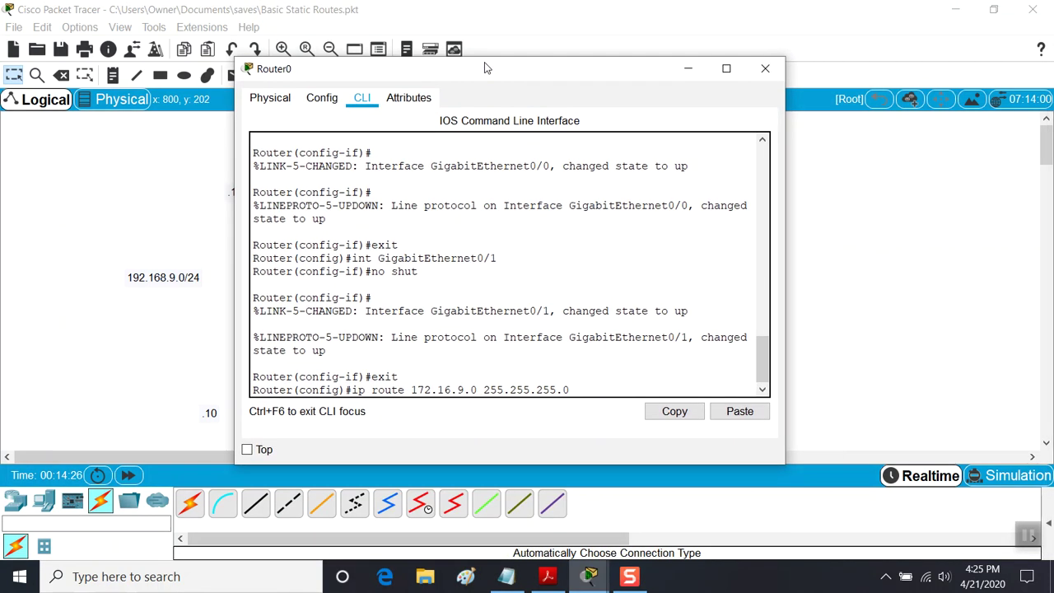
type("10.10.9.2")
key("Return")
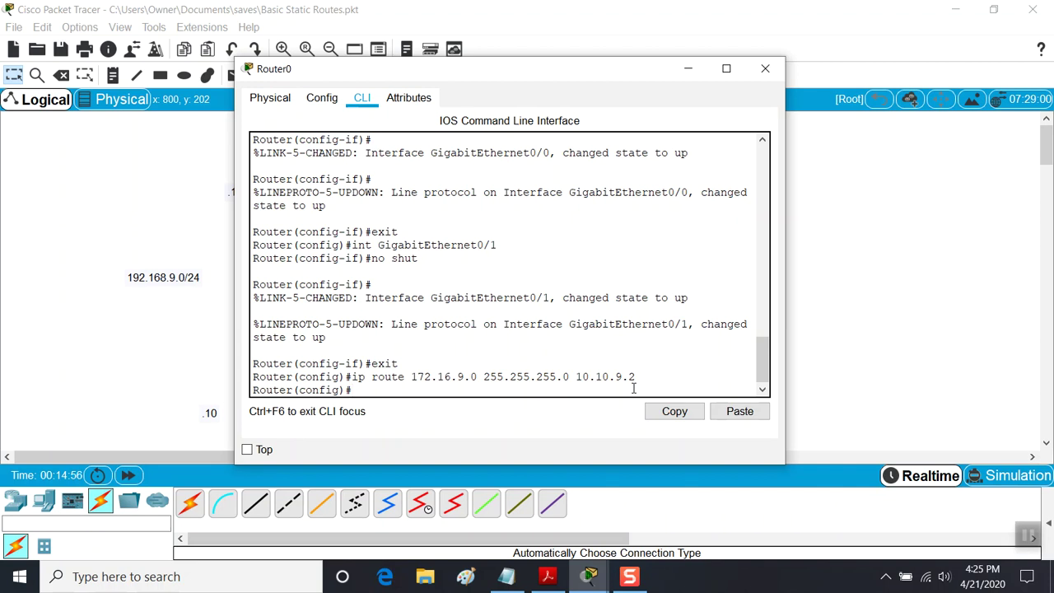
- Exit configuration mode and run show ip route, highlighting S 172.16.9.0/24 via 10.10.9.2
type("exit")
key("Return")
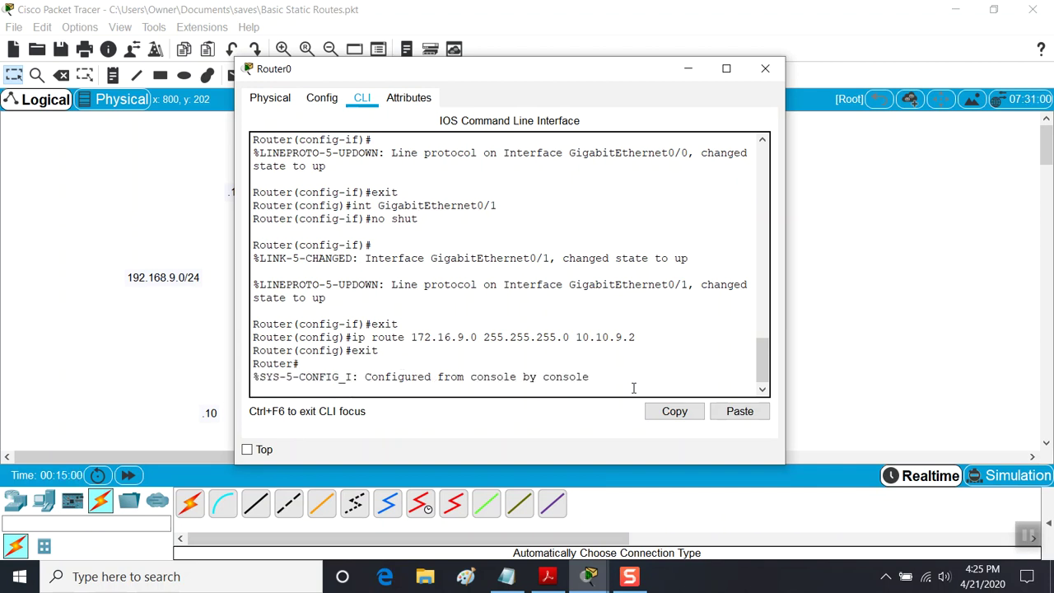
key("Return")
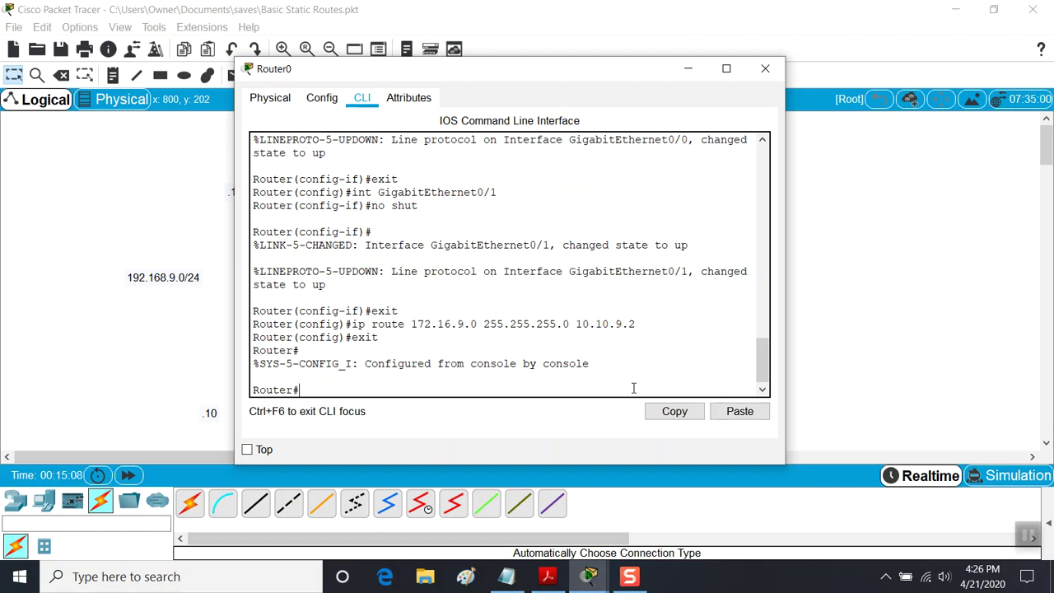
type("show ip route")
key("Return")
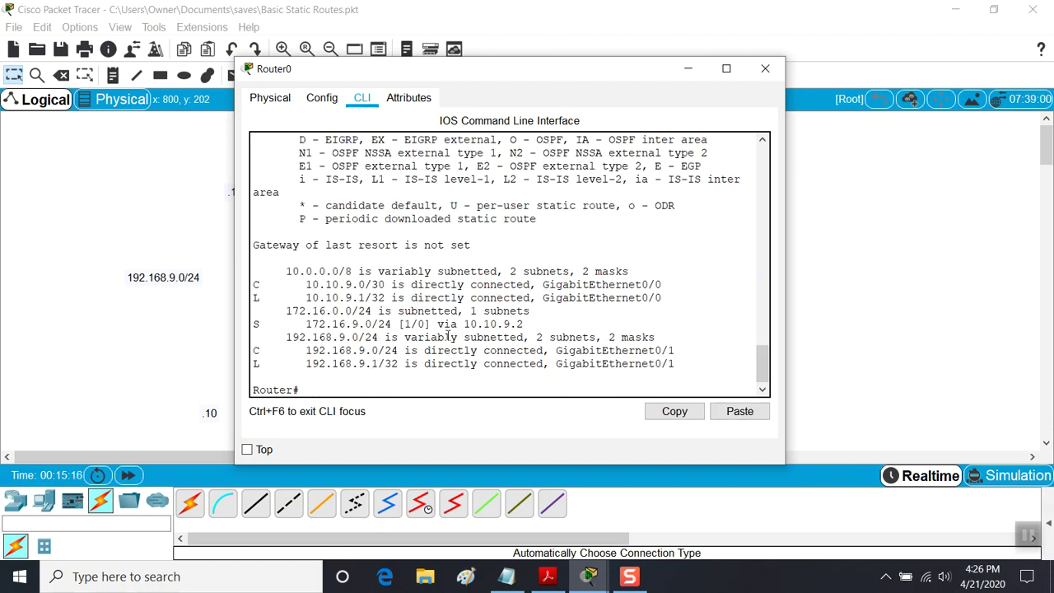
mouse_move(533, 311)
left_mouse_down()
mouse_move(292, 312)
mouse_move(529, 323)
left_mouse_up()
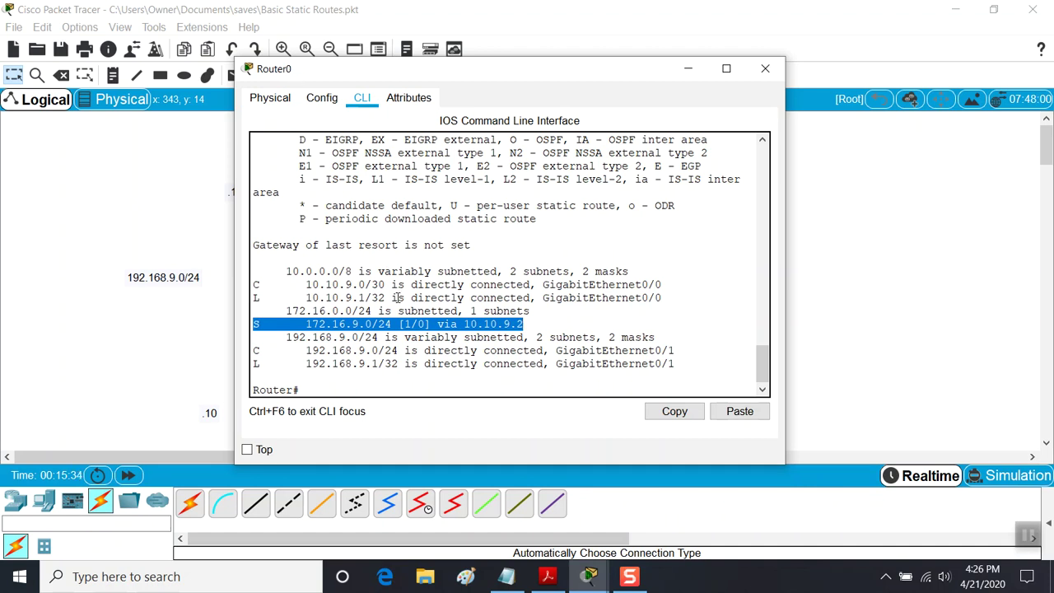
left_click(406, 391)
- Save Router0's configuration with wr and minimize its window
type("wr")
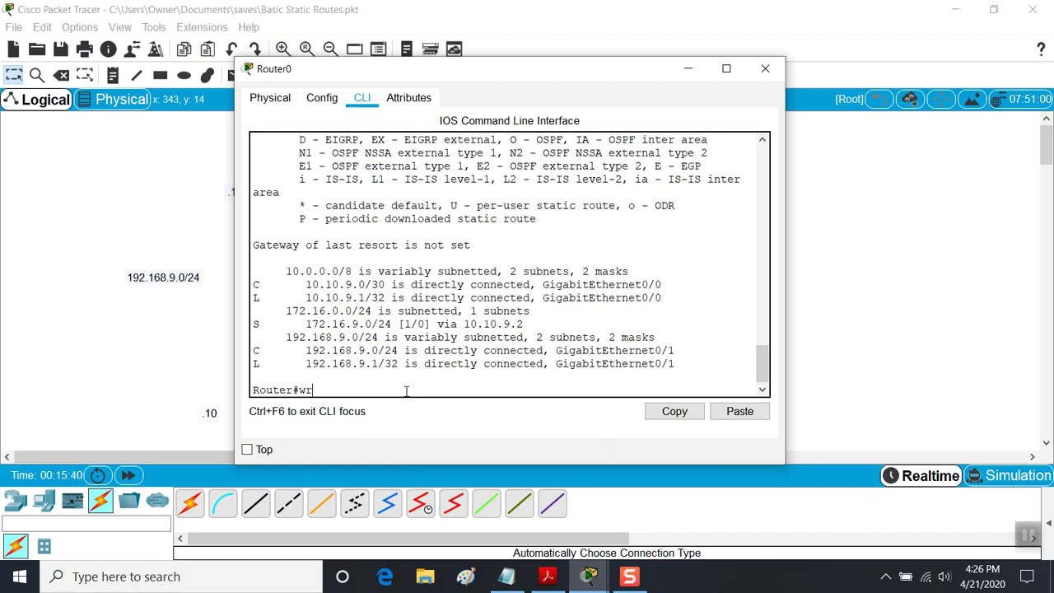
key("Return")
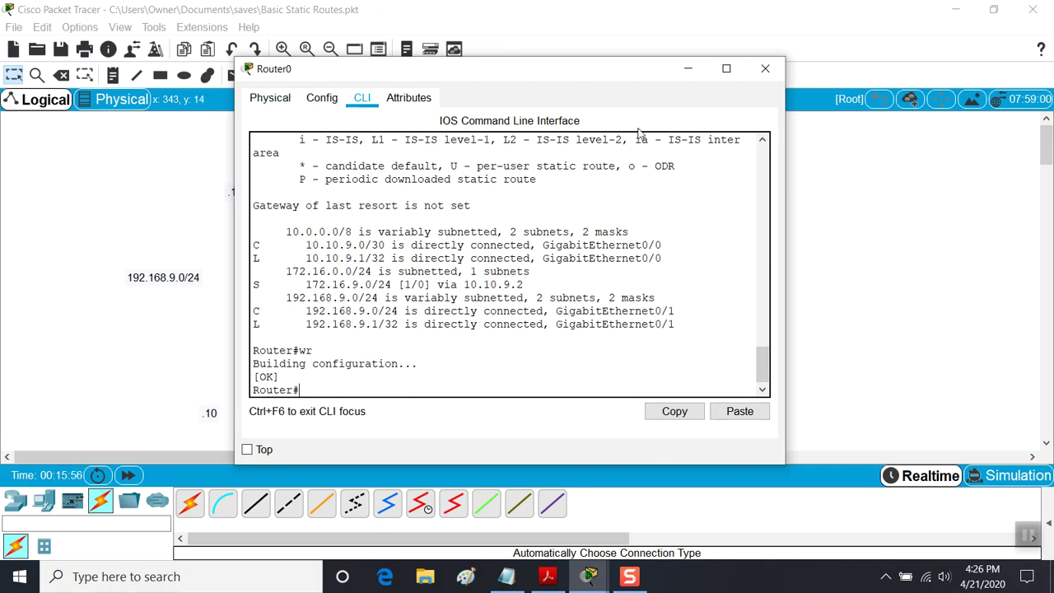
left_click(682, 76)
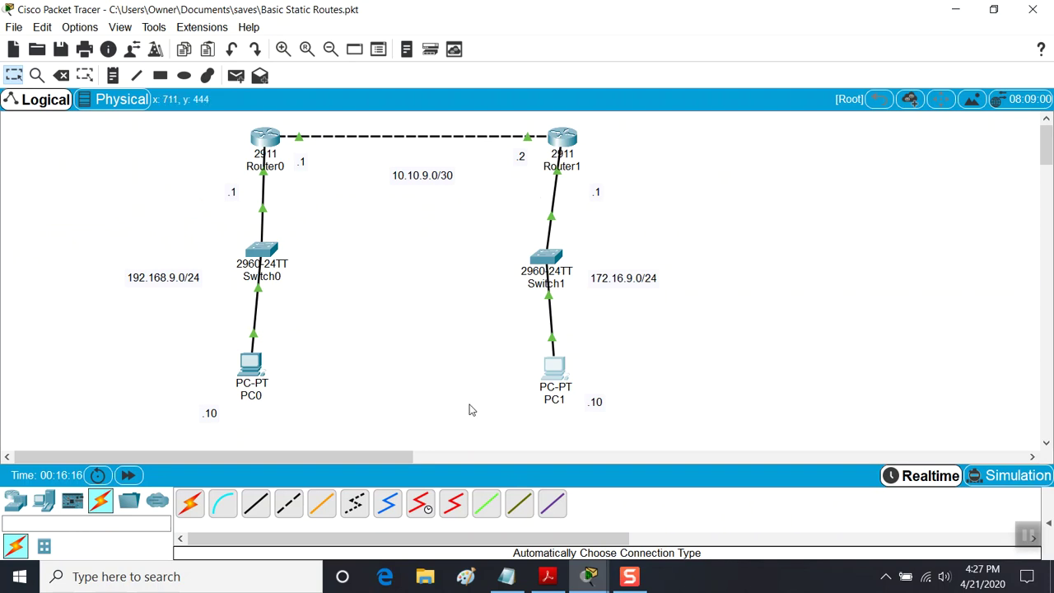
- Open Router1's CLI from the taskbar and exit to global configuration mode
left_click(547, 576)
mouse_move(578, 581)
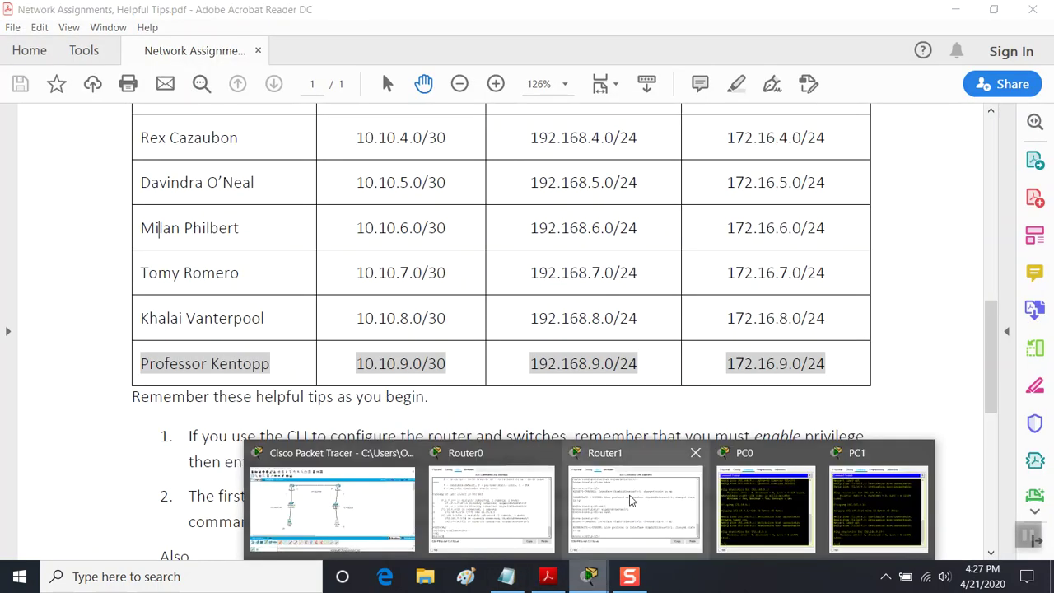
left_click(627, 494)
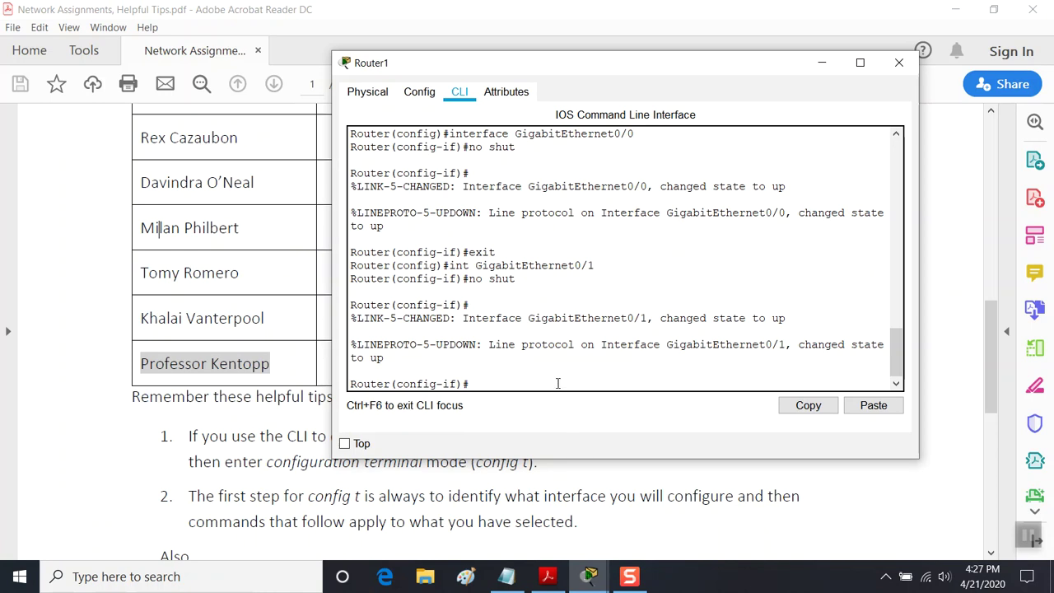
type("exit")
key("Return")
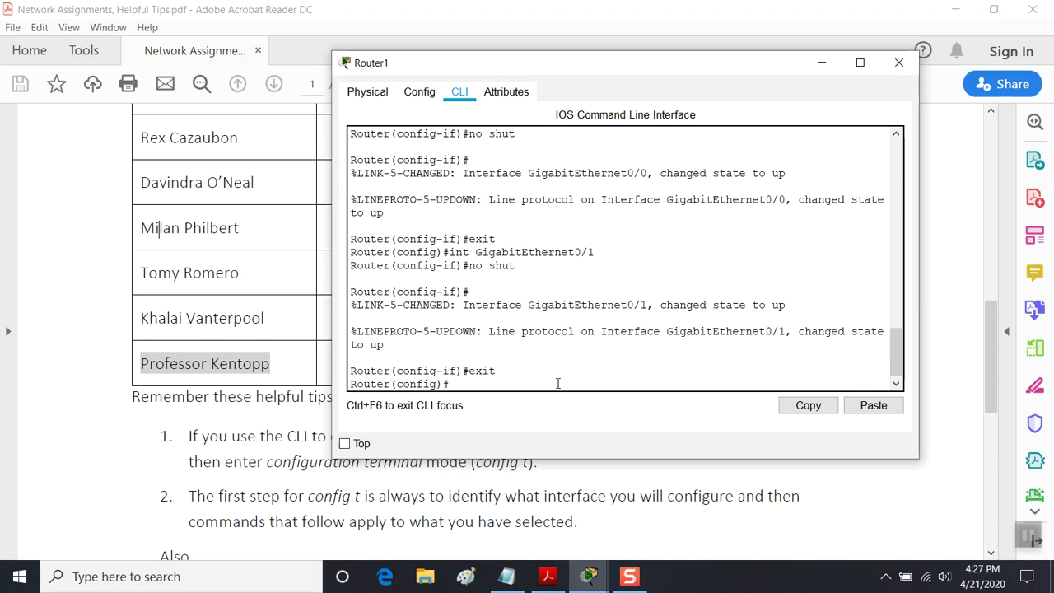
- Type 'ip route 192.168.9.0 255.255.255.0', correcting stray dots in the mask
type("ip route")
type("192.168.9.0 2..")
key("BackSpace")
key("BackSpace")
type("55.255.255.0")
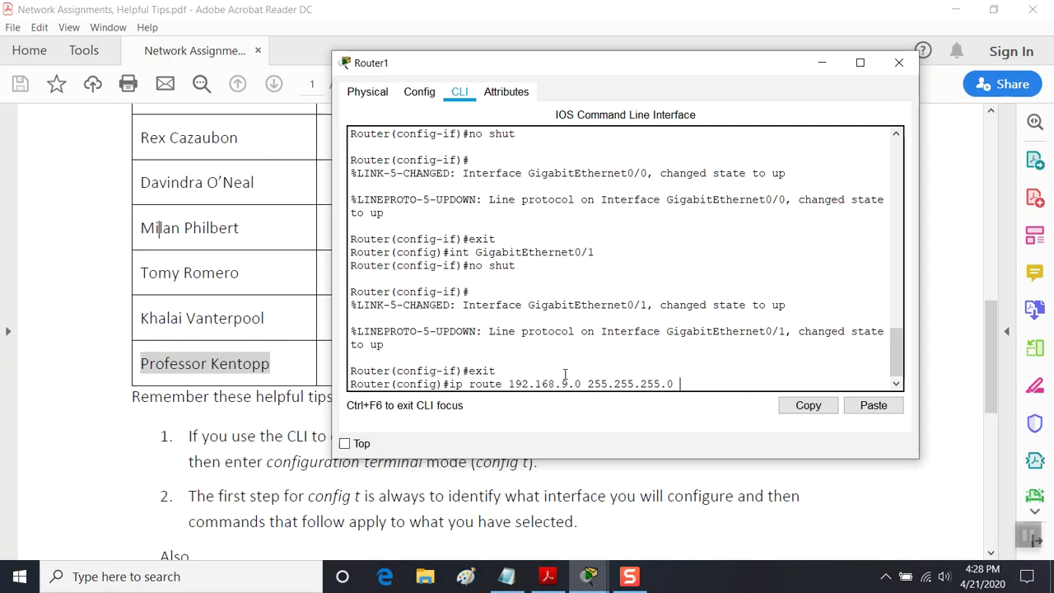
- Complete Router1's static route to 192.168.9.0/24 with next hop 10.10.9.1
left_click(957, 11)
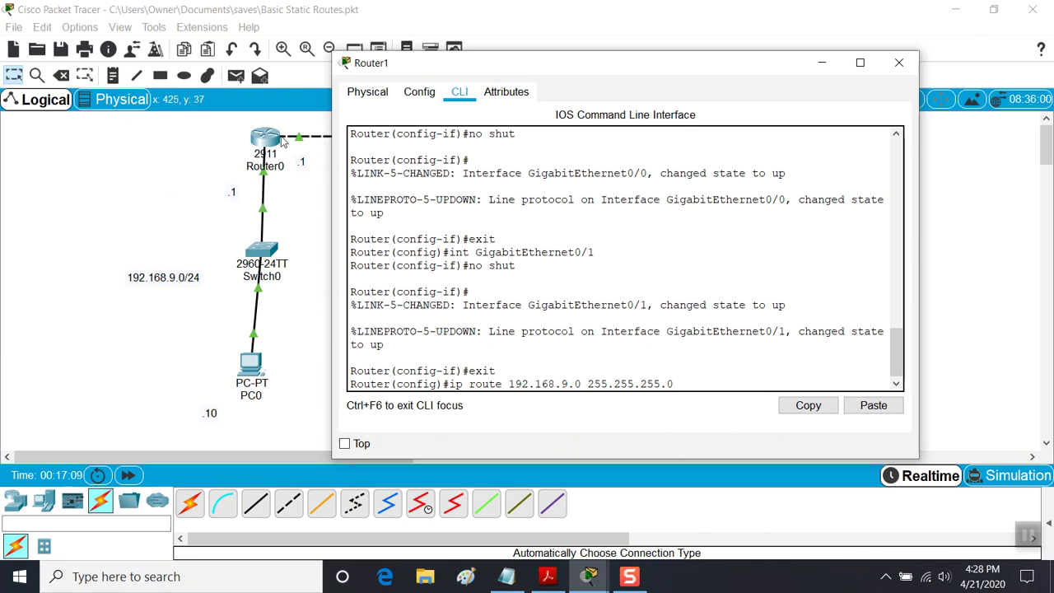
left_click_drag(517, 69, 581, 354)
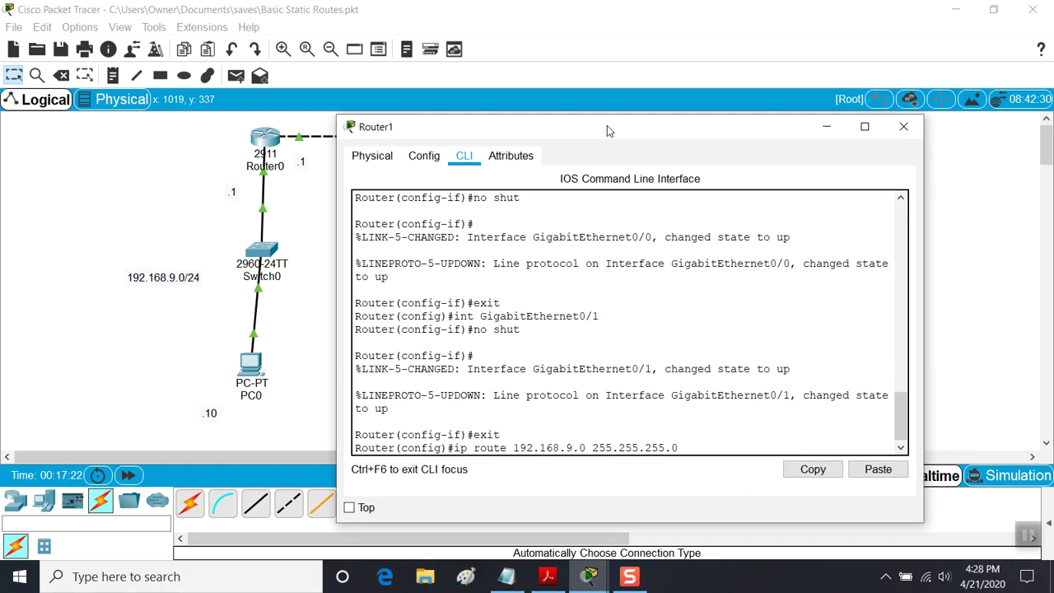
mouse_move(606, 126)
left_mouse_down()
mouse_move(600, 107)
mouse_move(600, 124)
left_mouse_up()
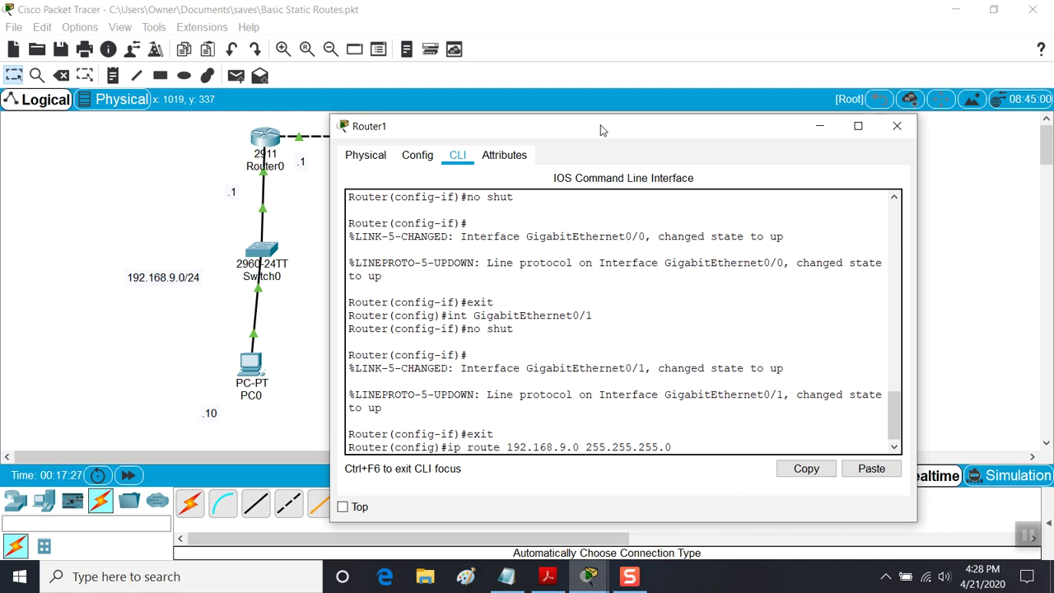
type("10.10.9.1")
key("Return")
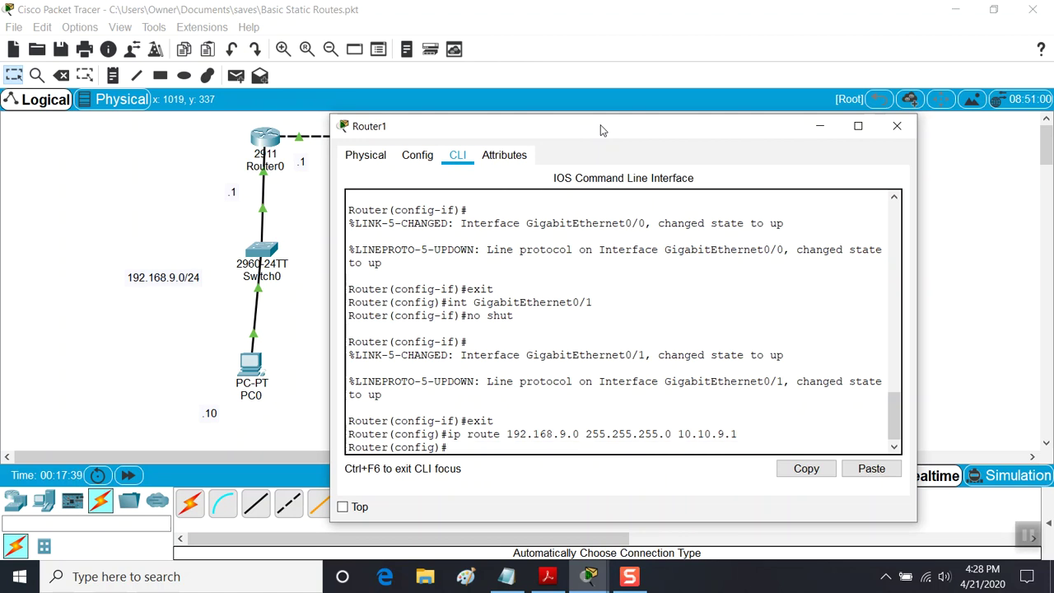
- Exit Router1's configuration mode and type 'show ip route'
type("exit")
key("Return")
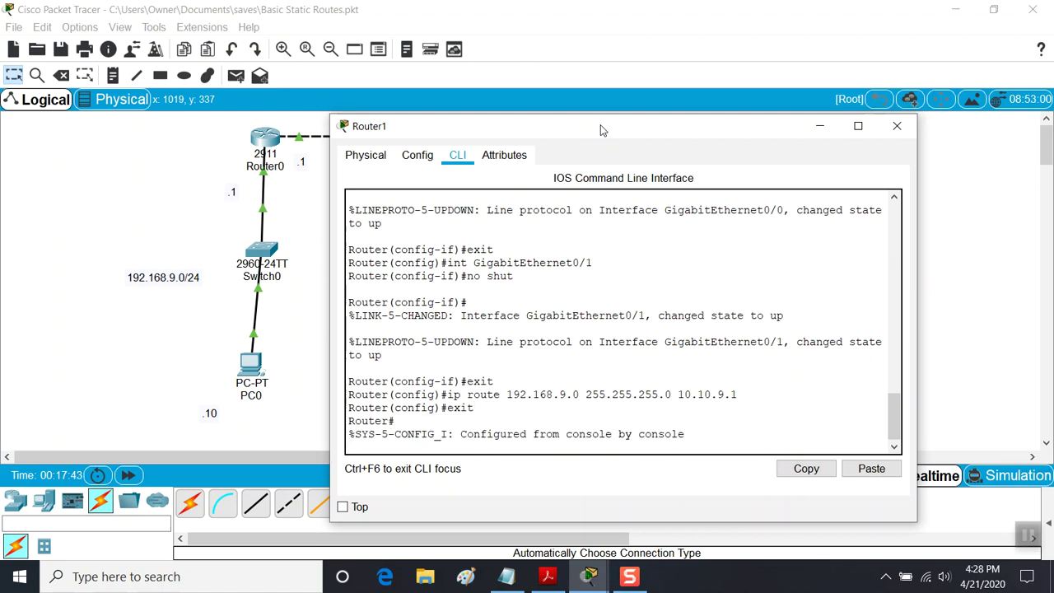
key("Return")
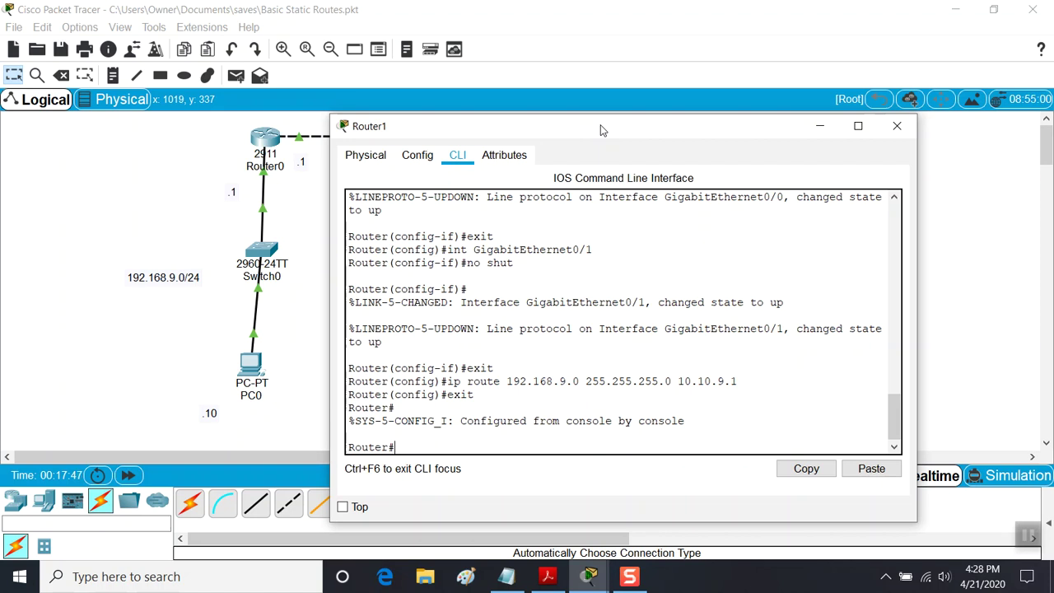
type("sh")
type("ow ip rout")
type("e")
- Display Router1's routing table, highlight the S 192.168.9.0/24 line, and save with wr
key("Return")
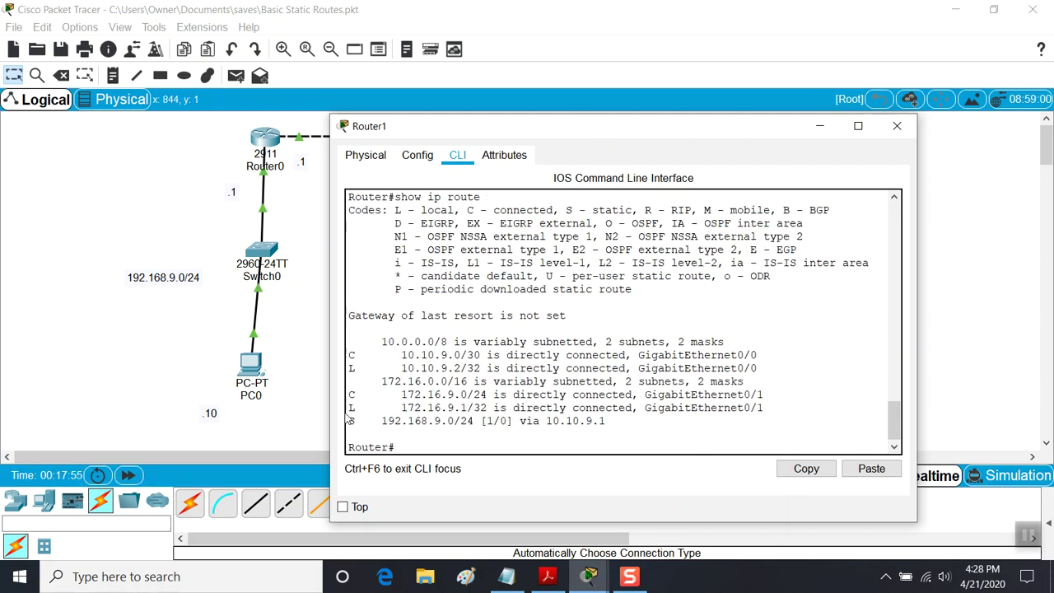
left_click_drag(349, 420, 589, 422)
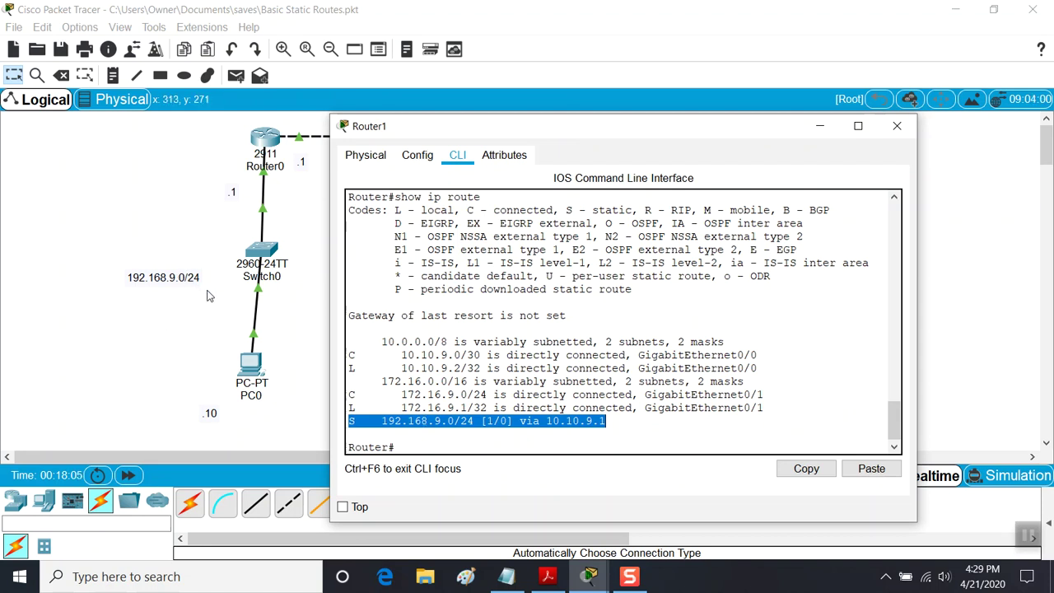
left_click(429, 446)
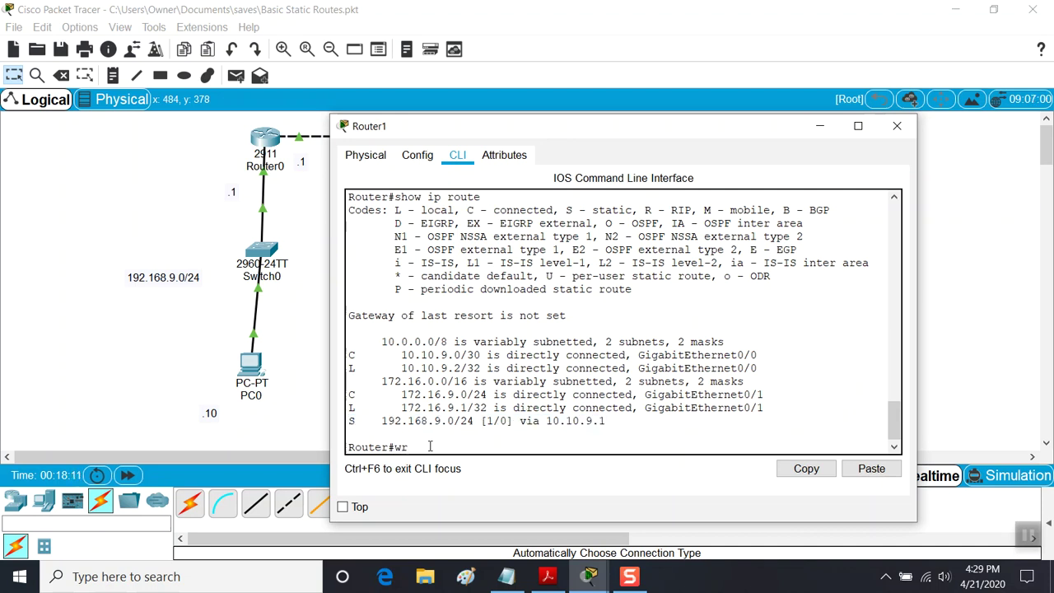
type("wr")
key("Return")
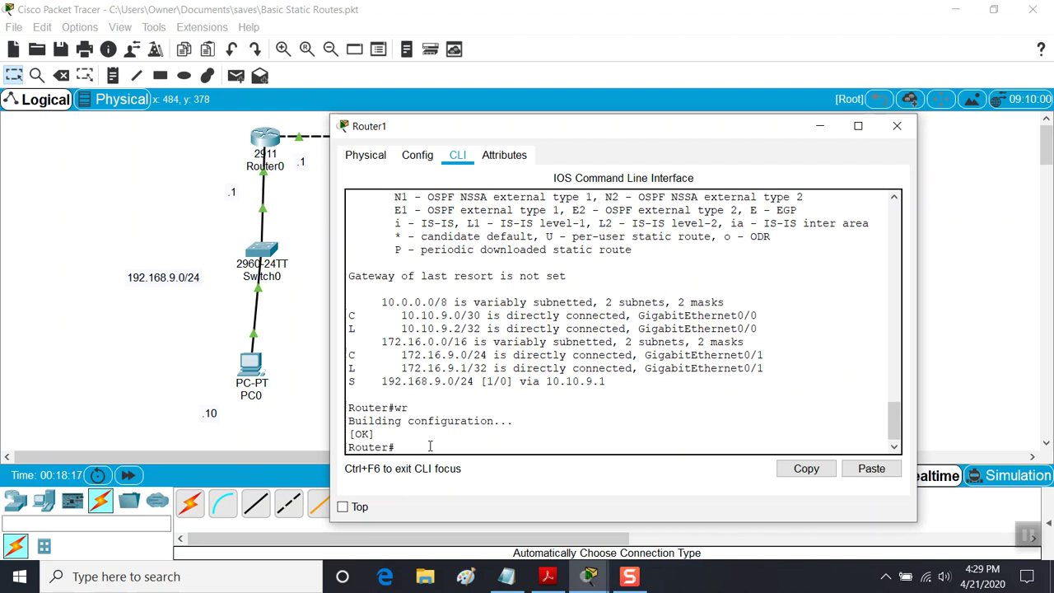
mouse_move(512, 575)
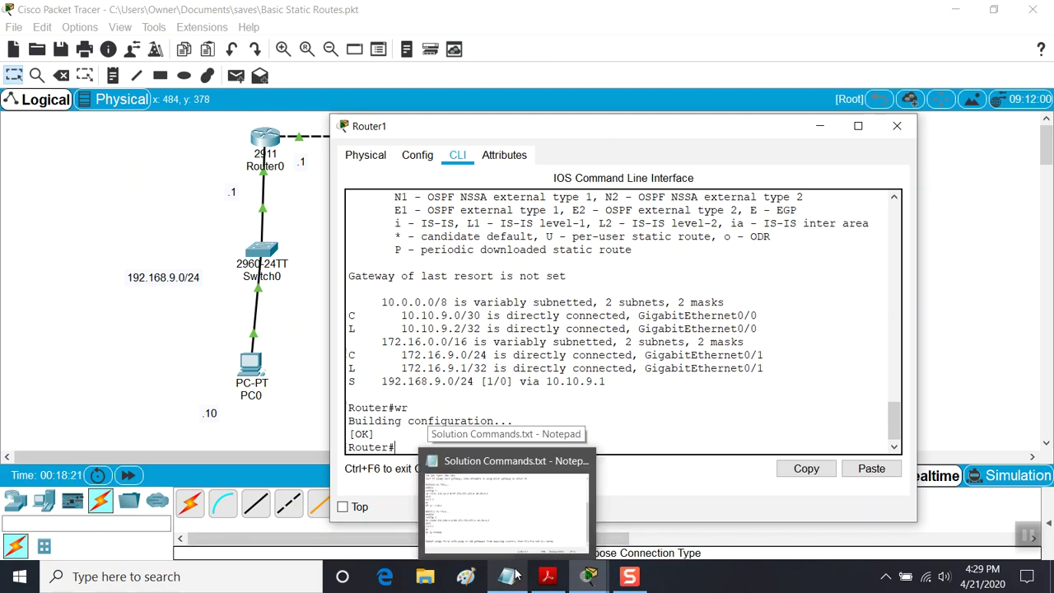
- Bring back PC0's Command Prompt and ping its gateway 192.168.9.1
mouse_move(611, 576)
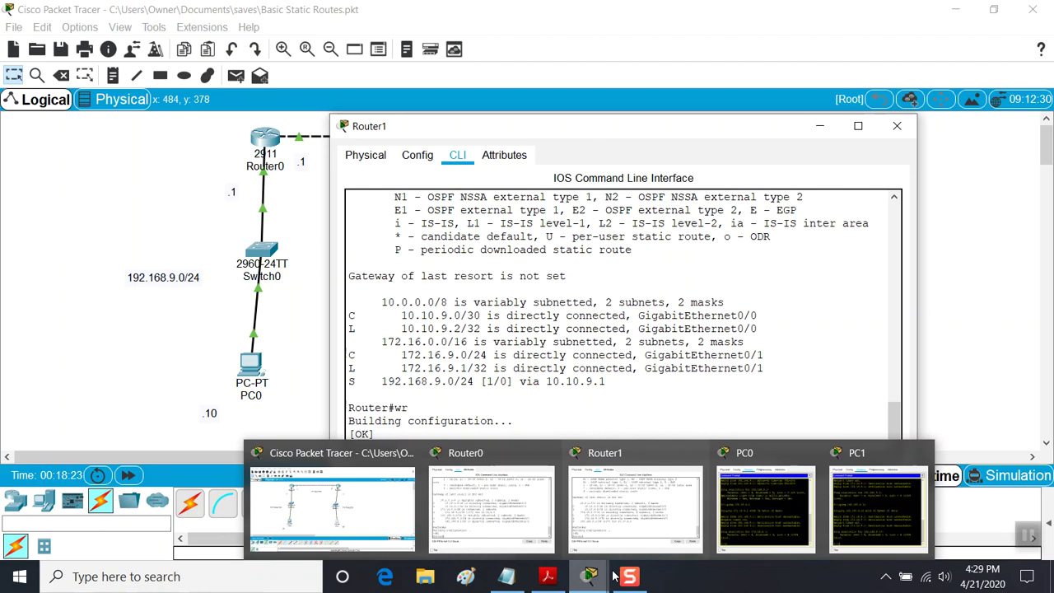
left_click(736, 524)
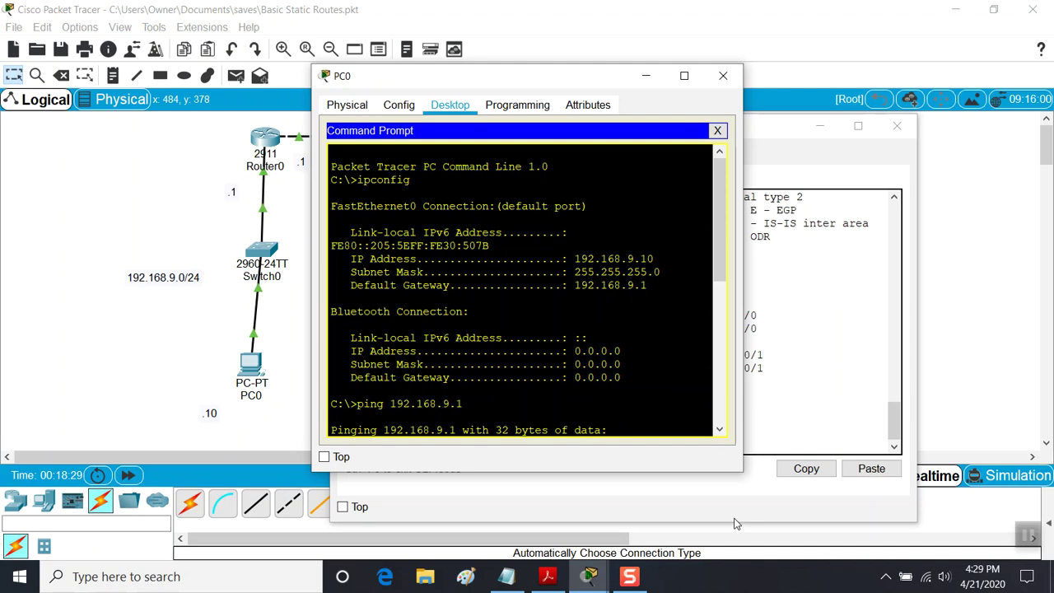
left_click(681, 381)
key("Return")
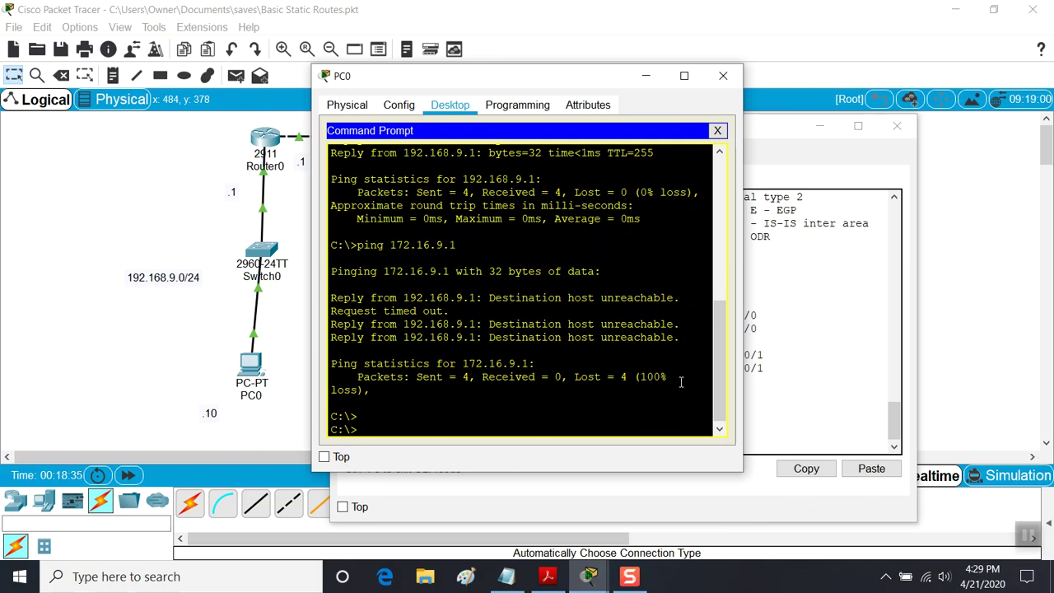
key("Up")
key("Up")
key("Up")
key("Down")
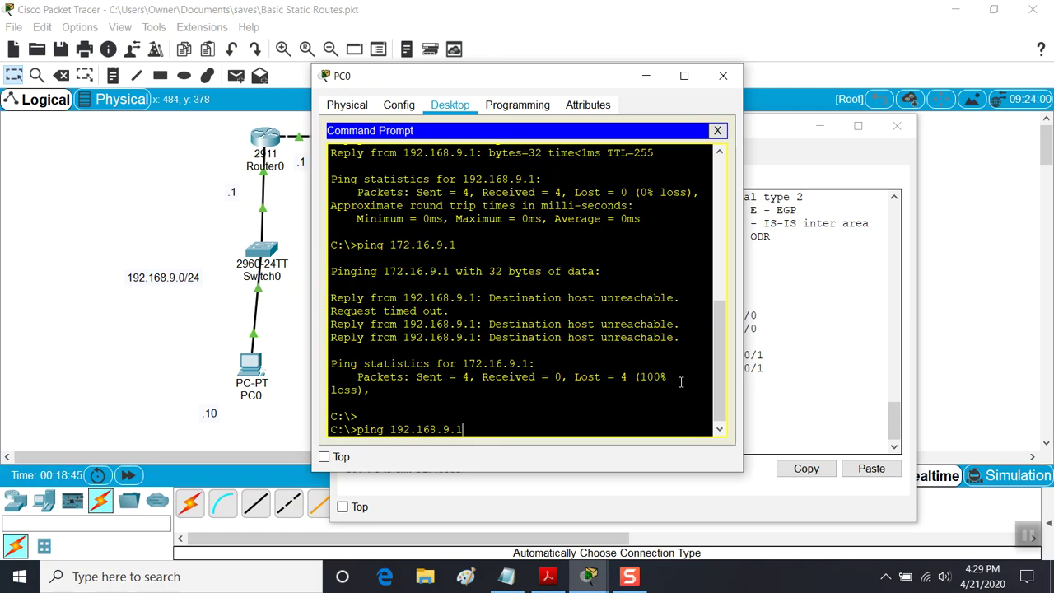
key("Return")
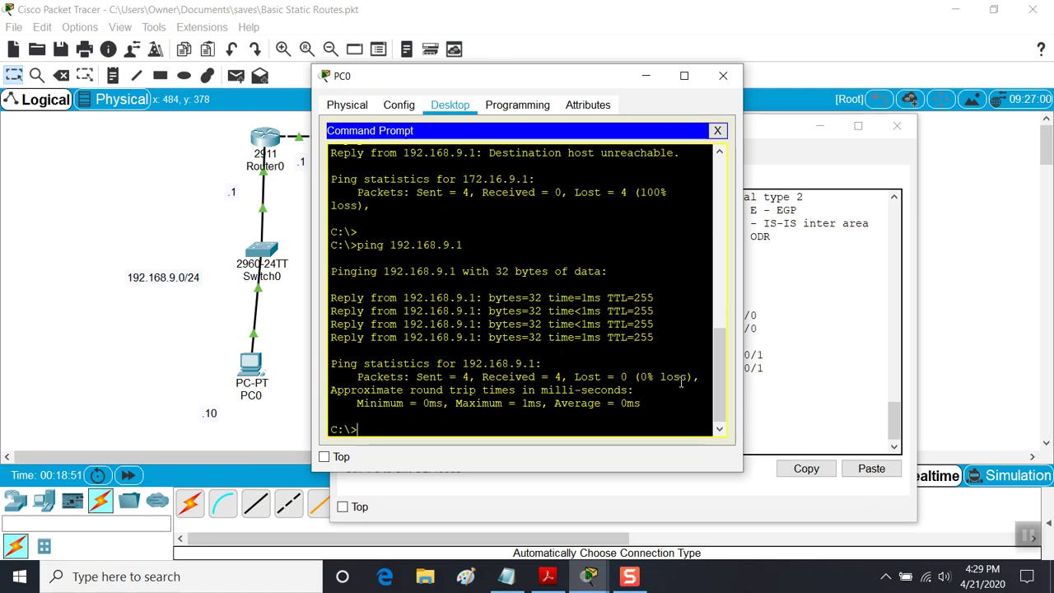
- Ping 172.16.9.1 and PC1 at 172.16.9.10 successfully, then minimize PC0's window
key("Up")
key("Up")
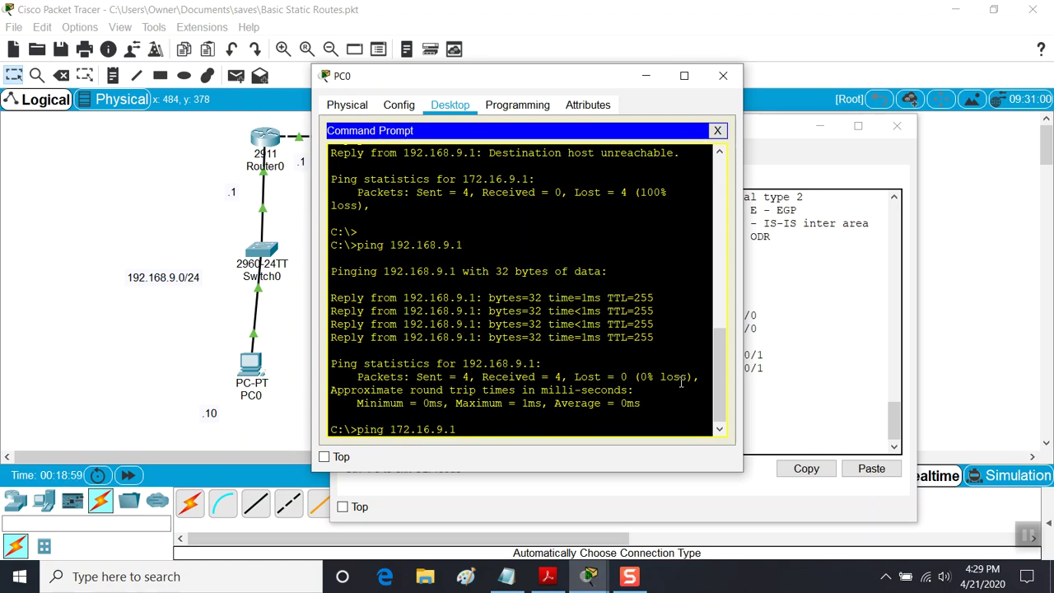
key("Return")
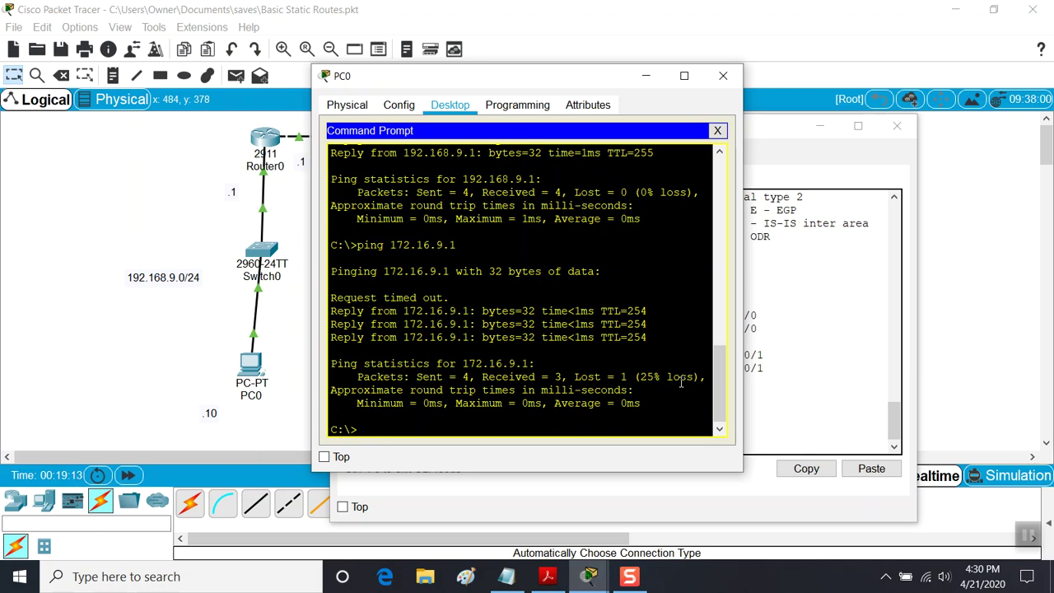
key("Up")
key("Up")
key("Down")
key("Up")
key("Up")
key("Down")
key("Down")
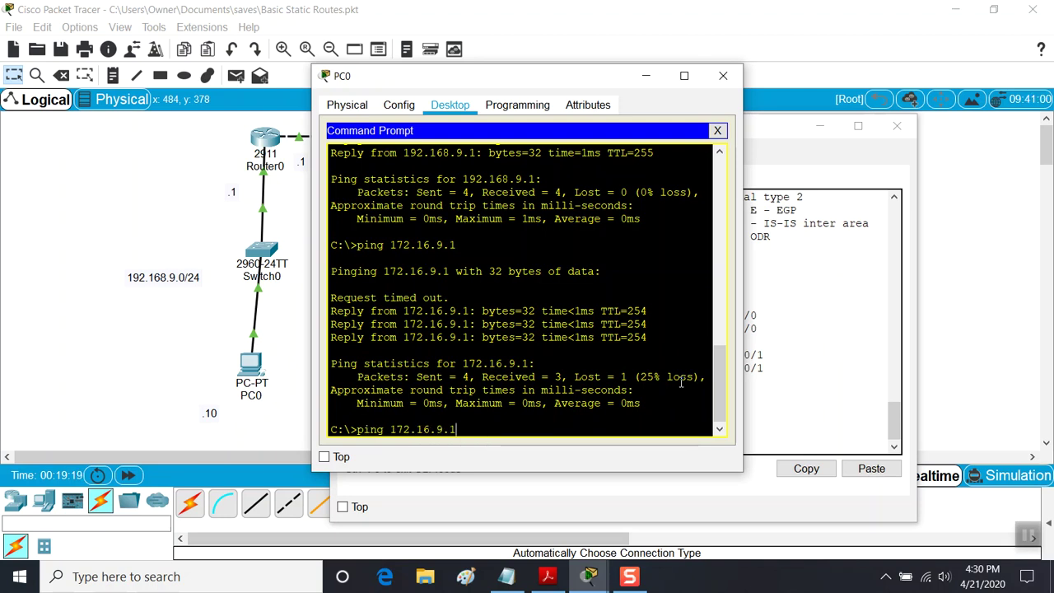
type("0")
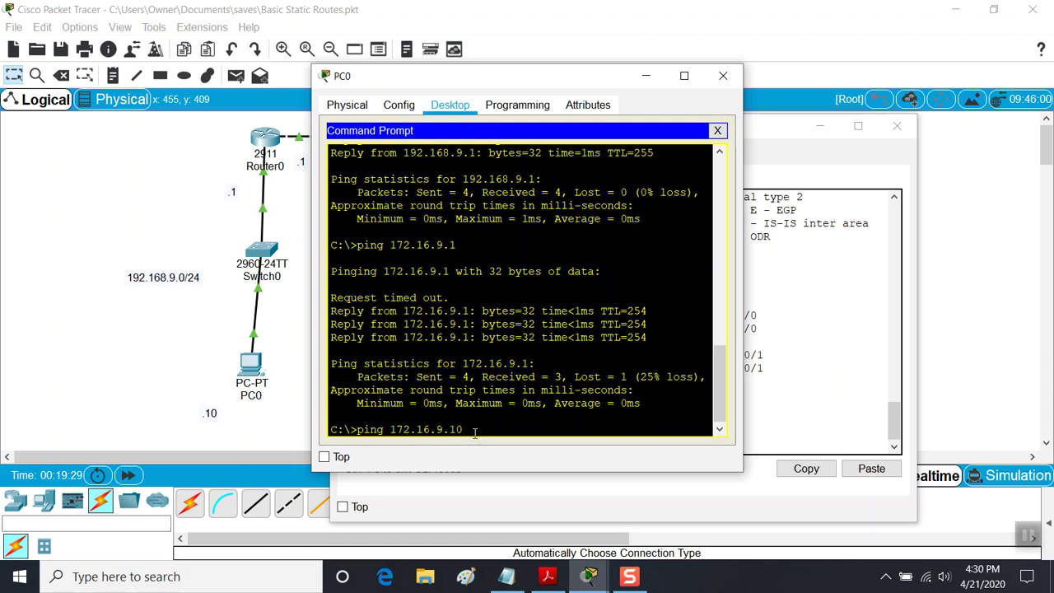
key("Return")
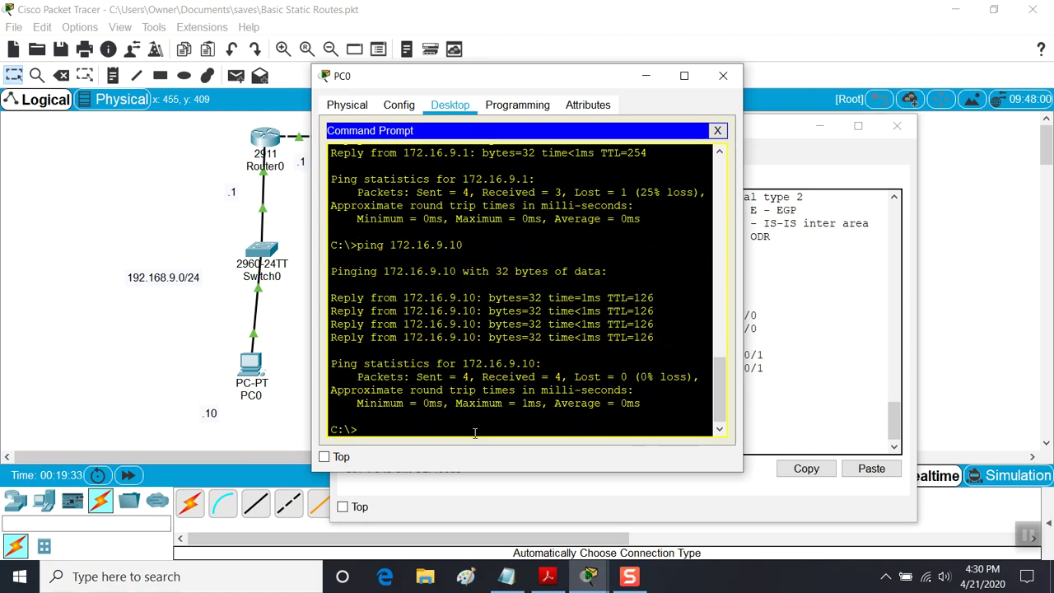
left_click(646, 77)
- Bring PC1's command prompt forward and ping its gateway 172.16.9.1
left_click(589, 577)
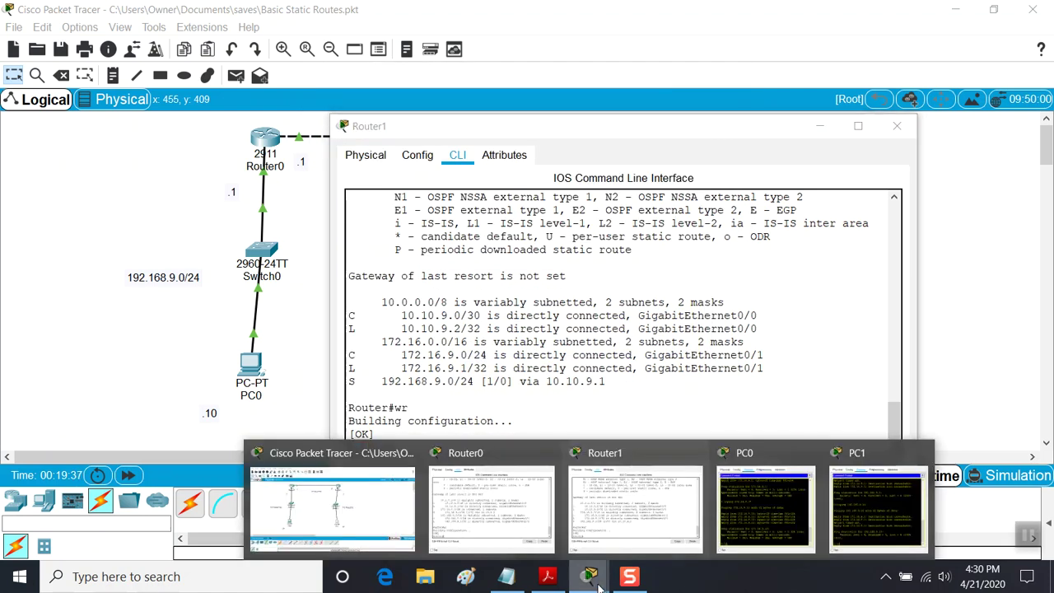
left_click(879, 510)
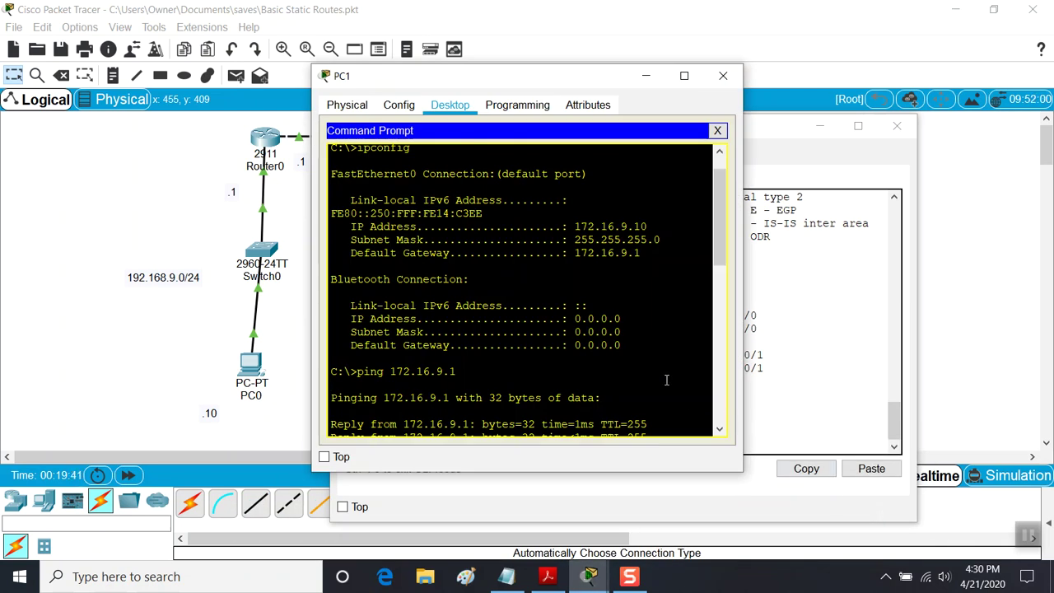
scroll(667, 377, "down", 10)
key("Up")
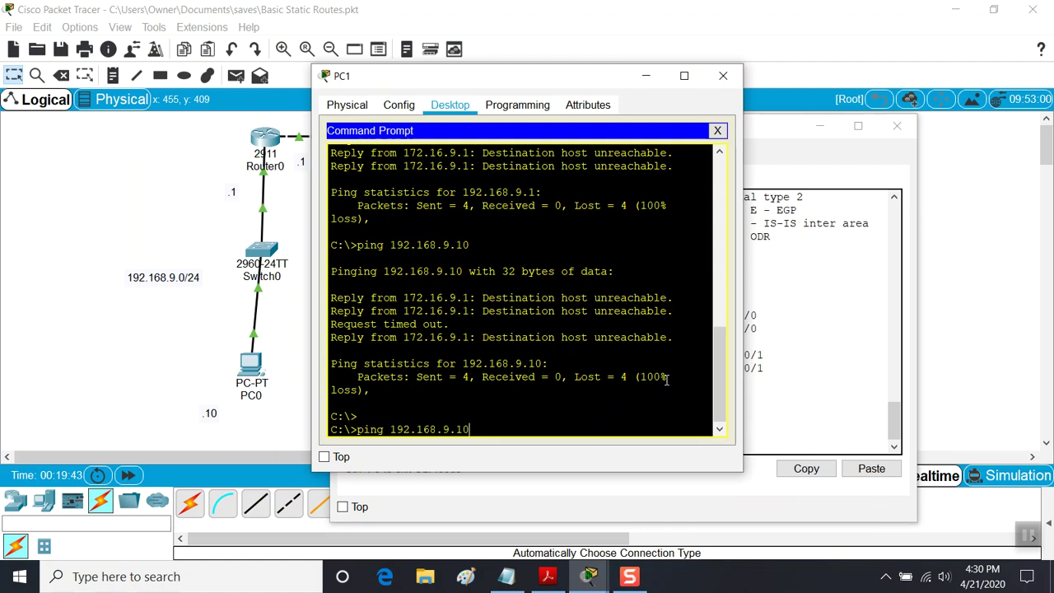
key("BackSpace")
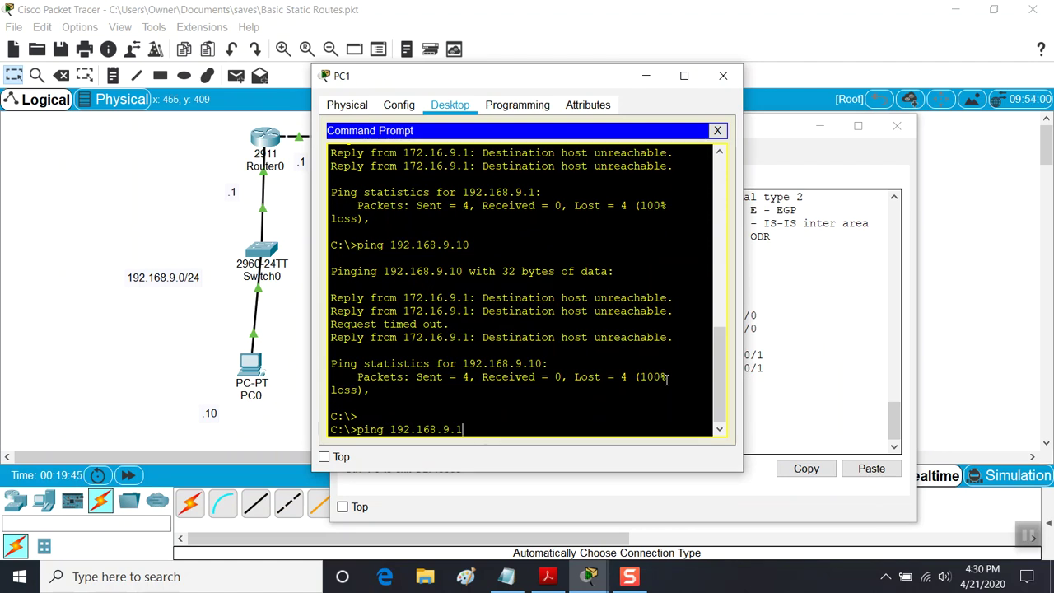
key("Up")
key("Return")
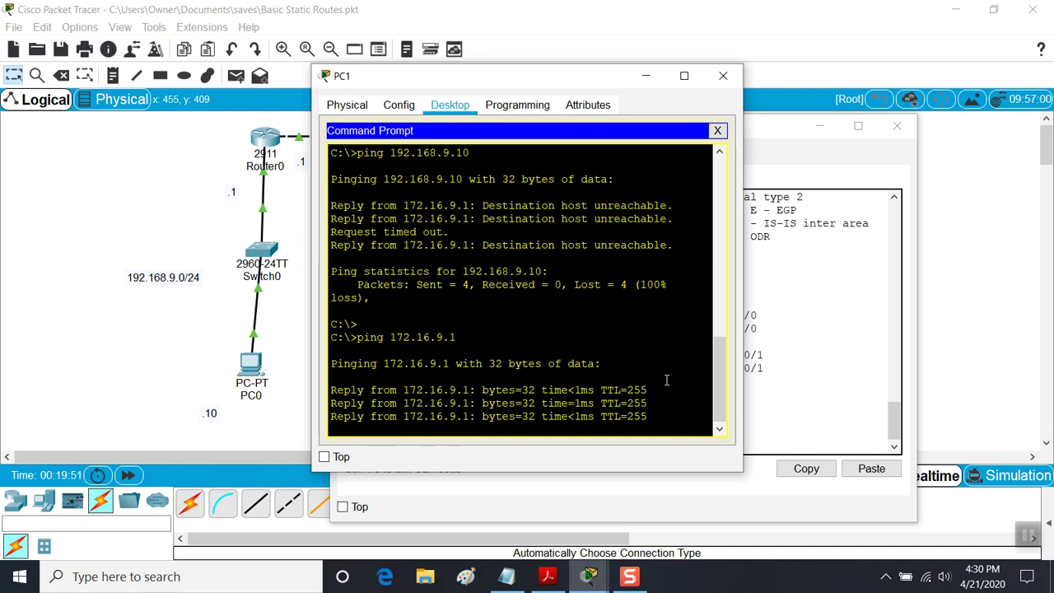
- From PC1, ping Router0's interface 192.168.9.1 and then PC0 at 192.168.9.10
key("Up")
key("Up")
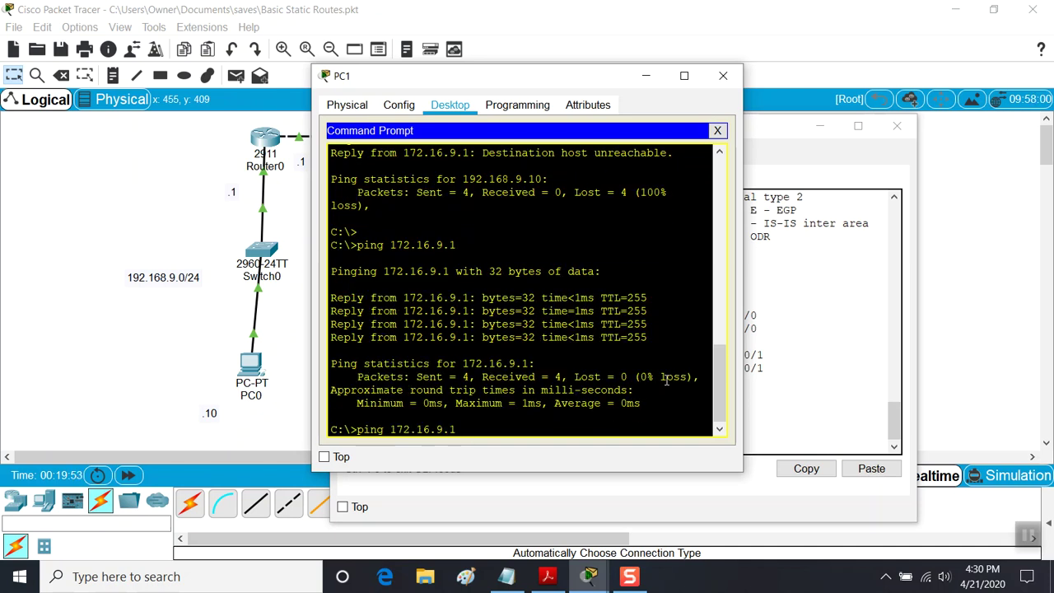
key("BackSpace")
key("Return")
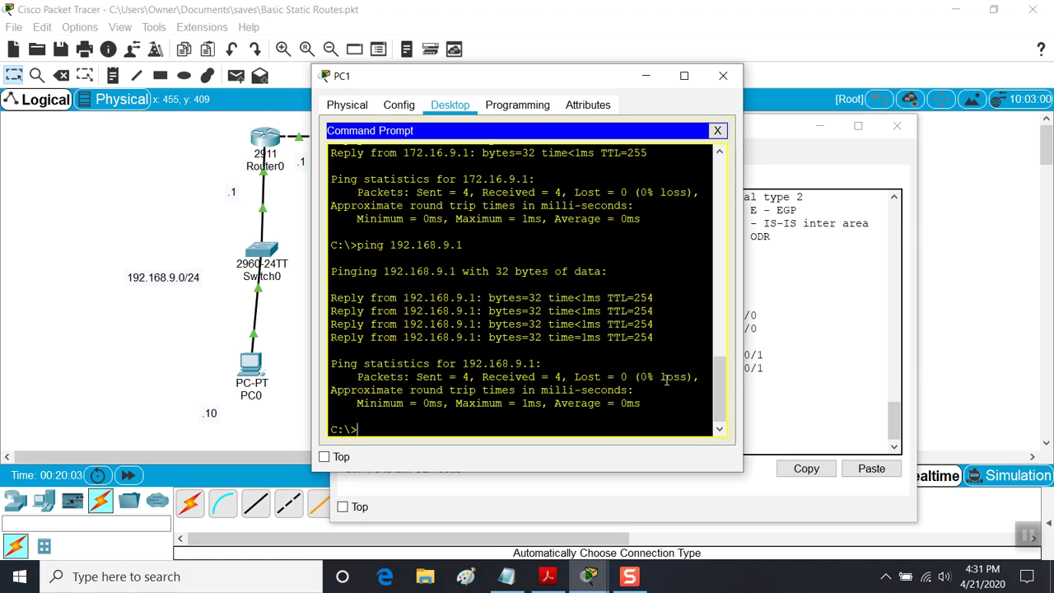
key("Up")
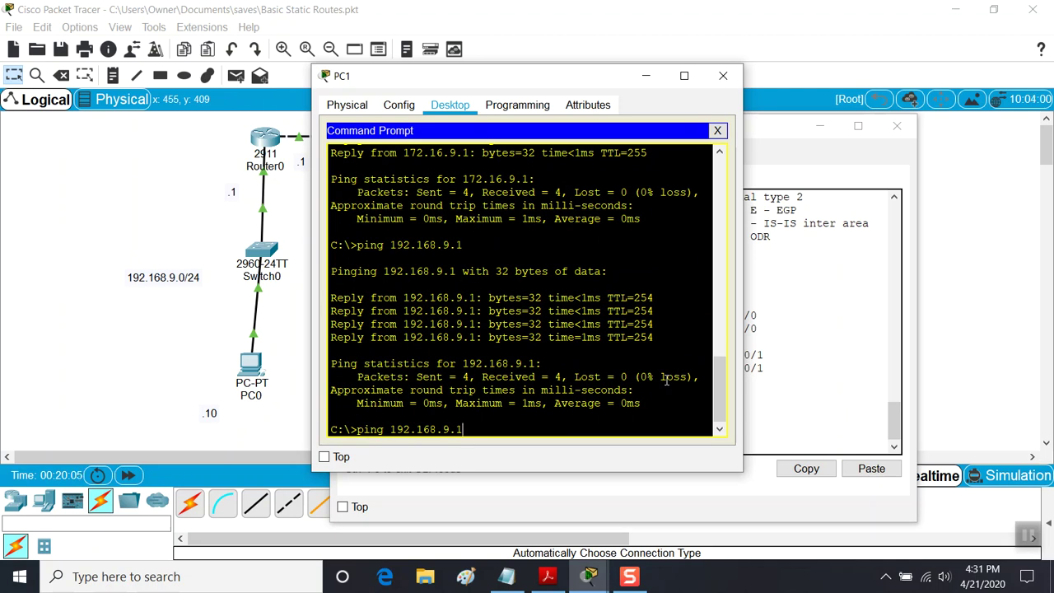
type("0")
key("Return")
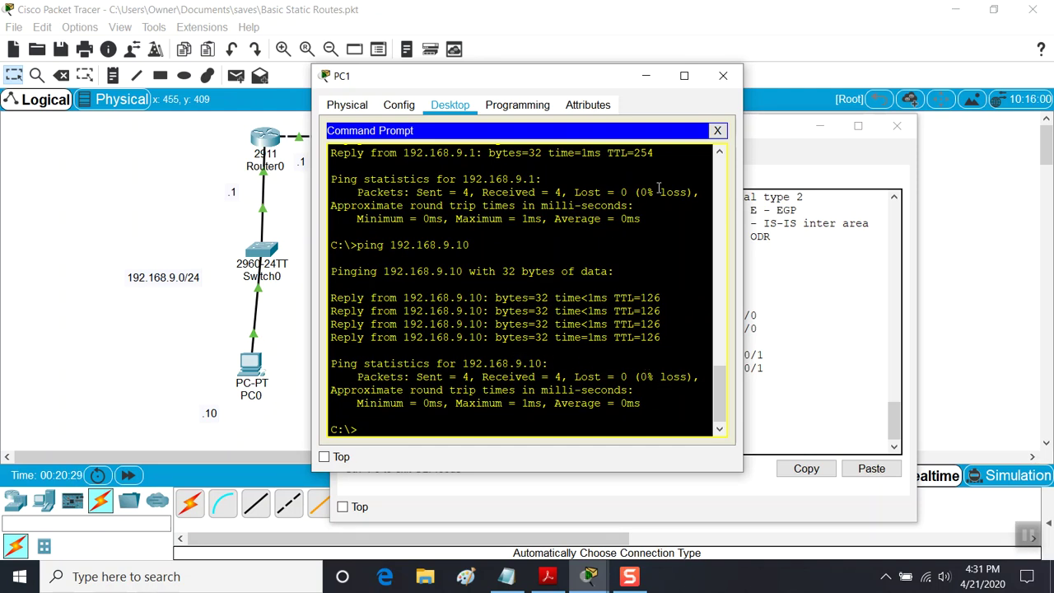
- Minimize the PC1 and Router1 windows to show the full two-router topology
left_click(646, 77)
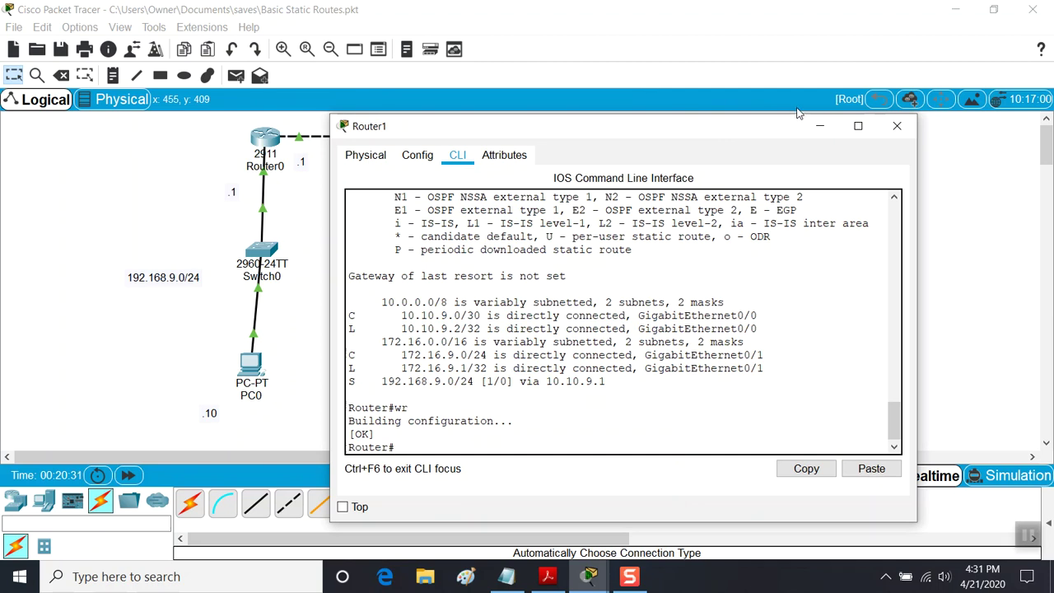
left_click(819, 125)
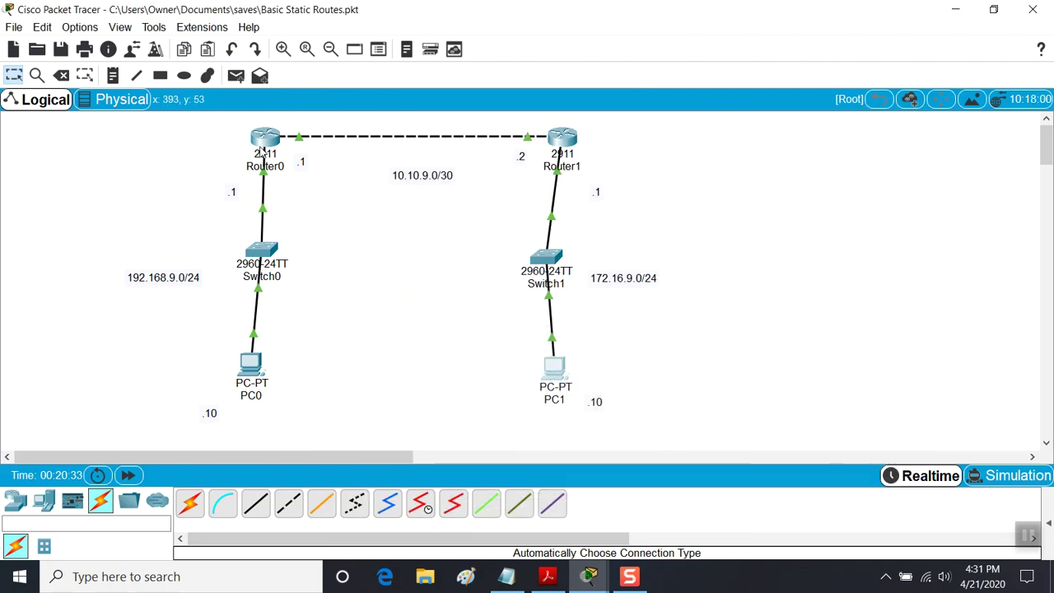